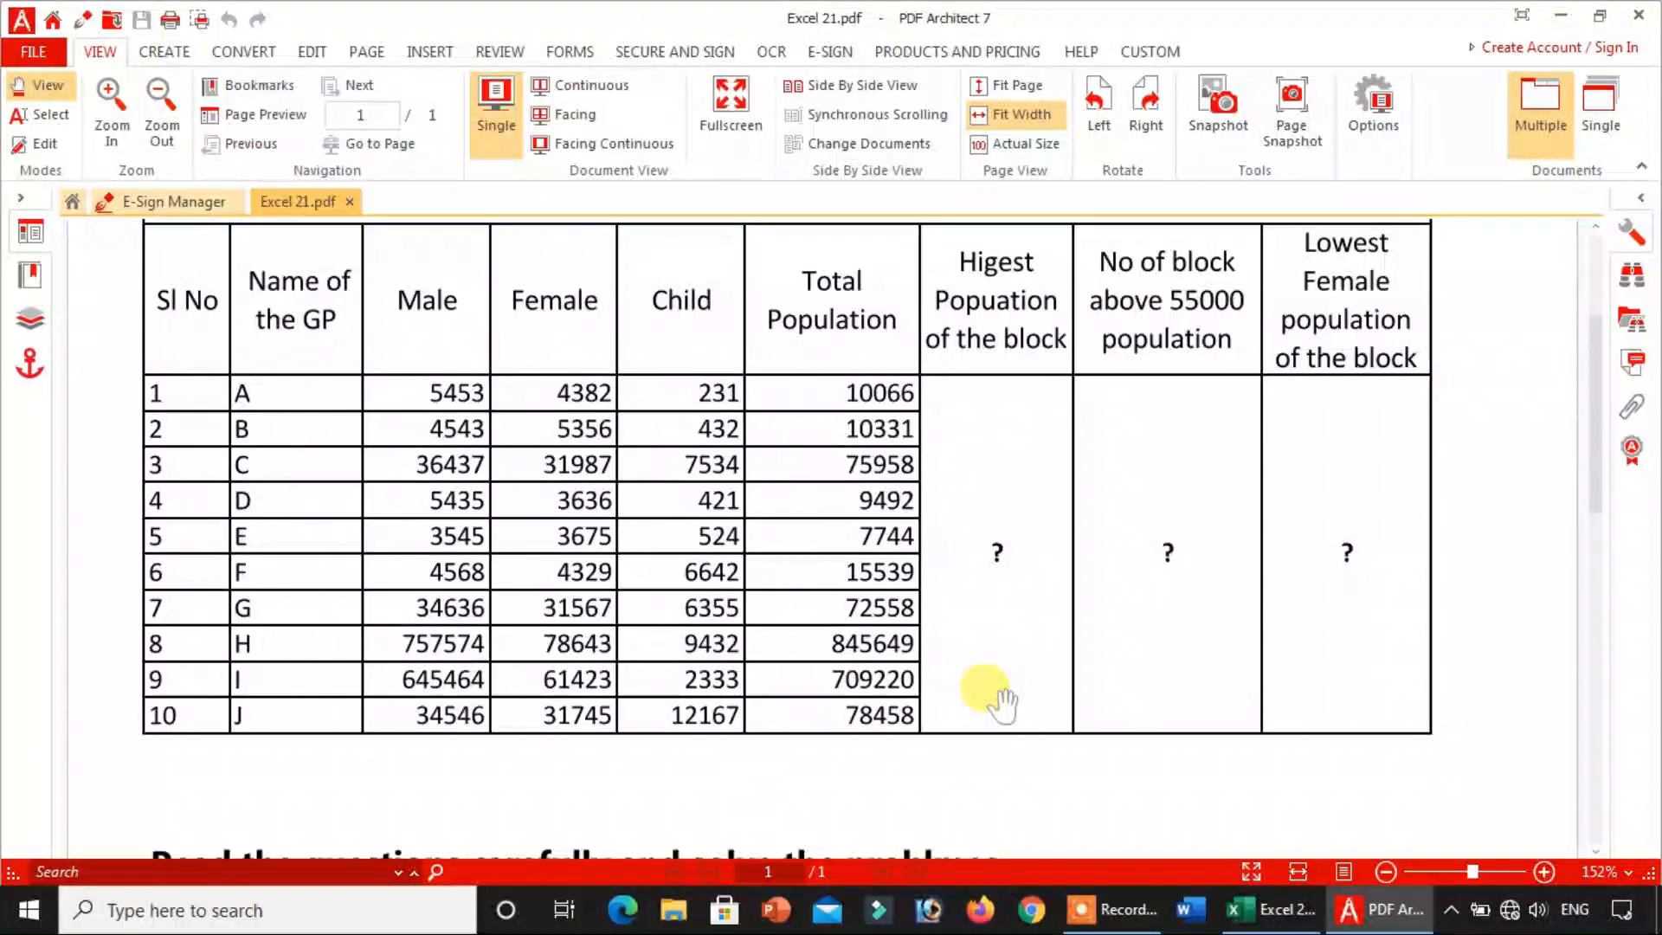
# - Examine the G.P. wise population table and the list of eight formatting, calculation and chart questions in Excel 21.pdf
pyautogui.moveTo(960, 427); pyautogui.dragTo(1006, 589)
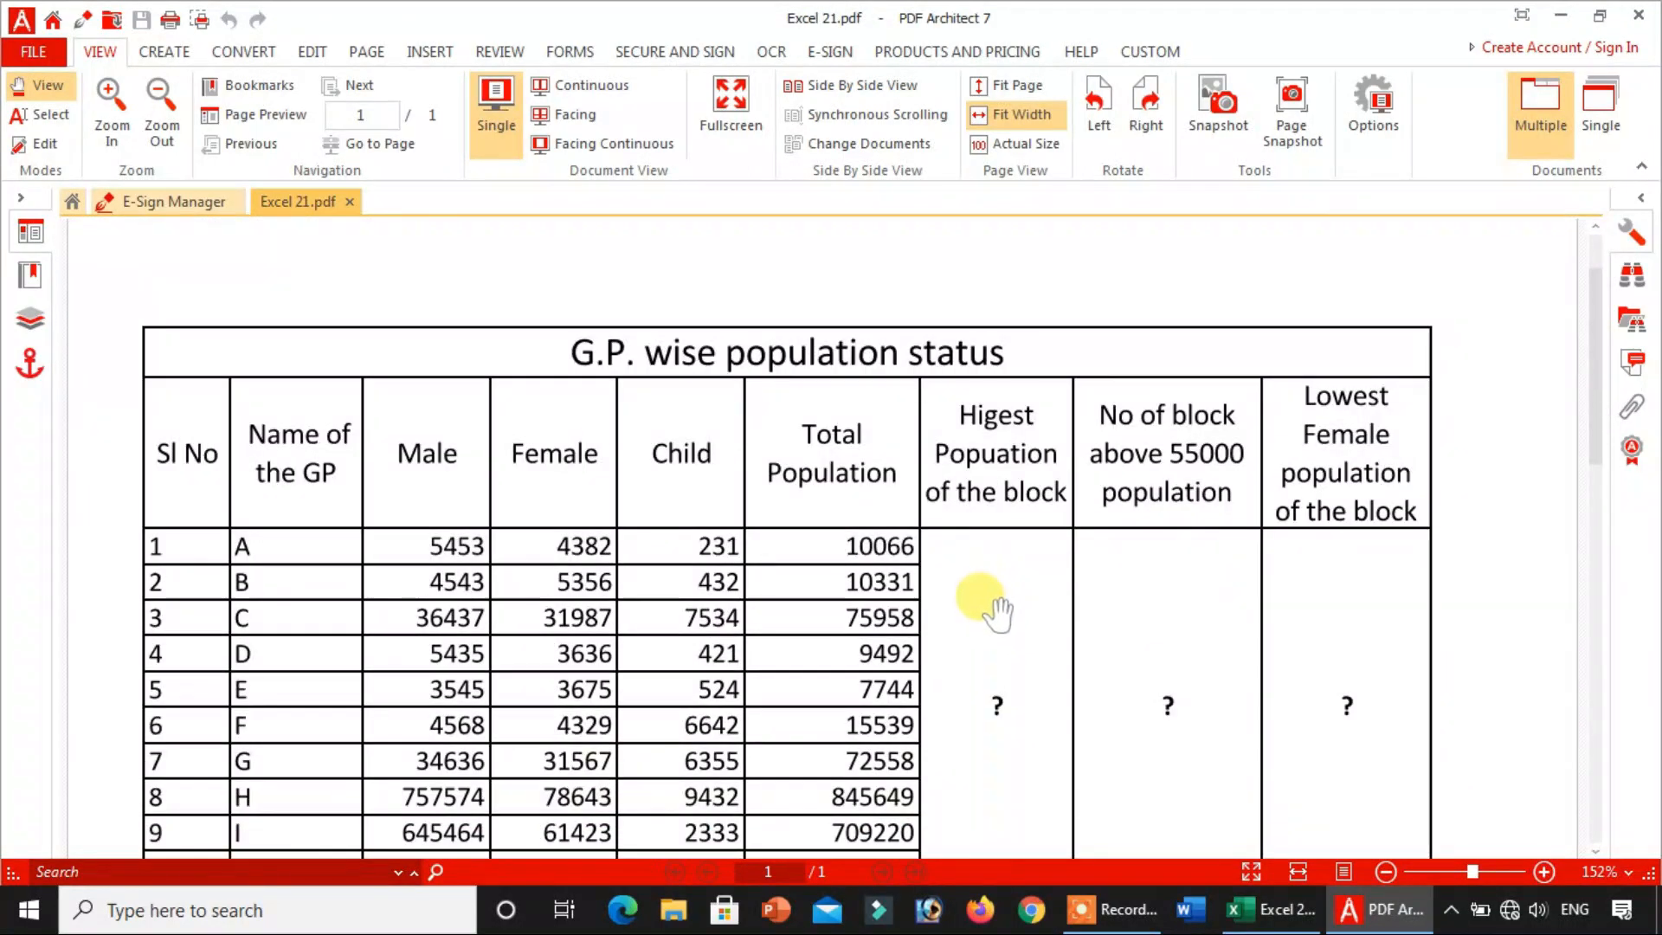
pyautogui.scroll(-1, 996, 589)
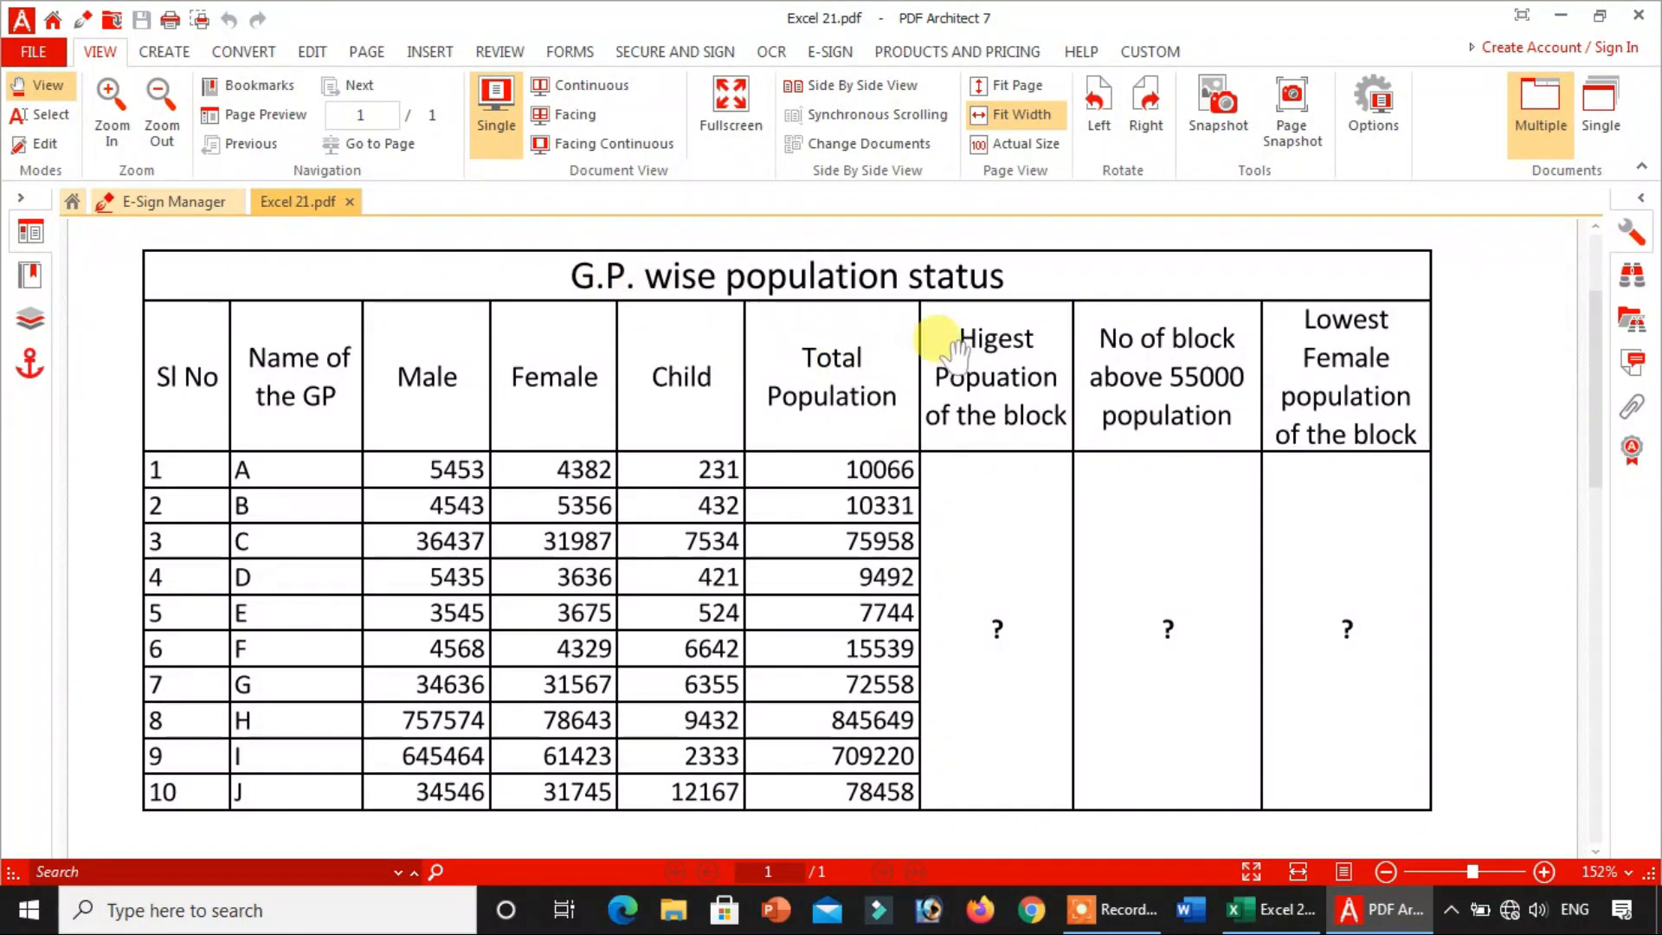
pyautogui.moveTo(949, 716); pyautogui.dragTo(991, 645)
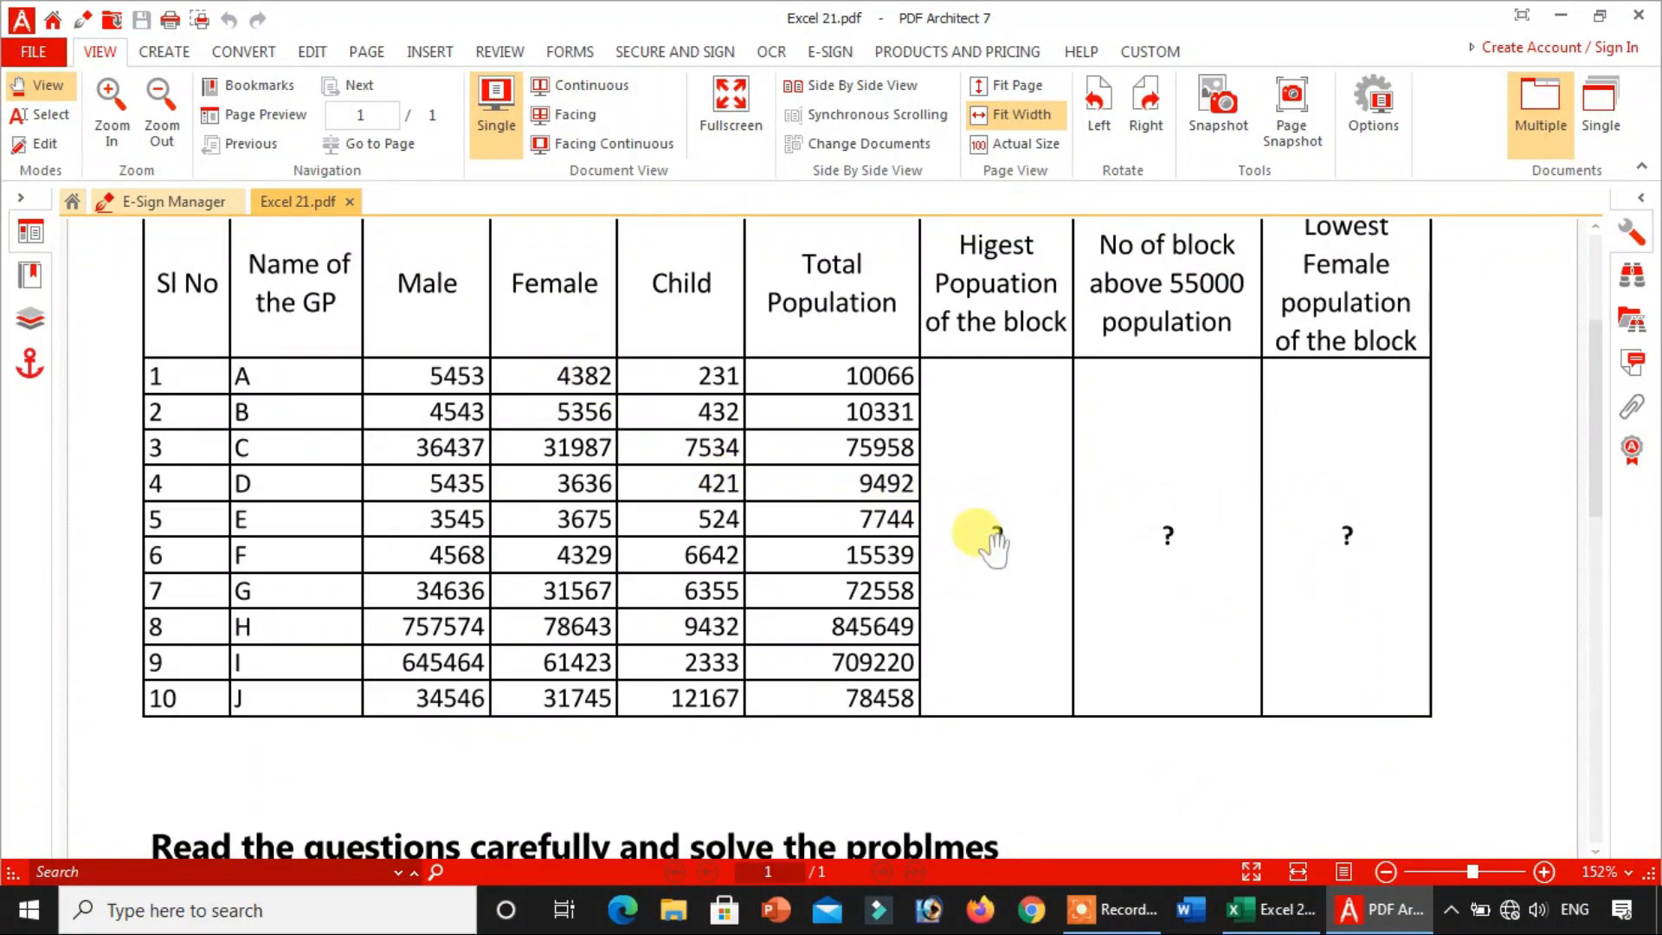
pyautogui.moveTo(958, 531); pyautogui.dragTo(984, 290)
pyautogui.moveTo(963, 623); pyautogui.dragTo(992, 448)
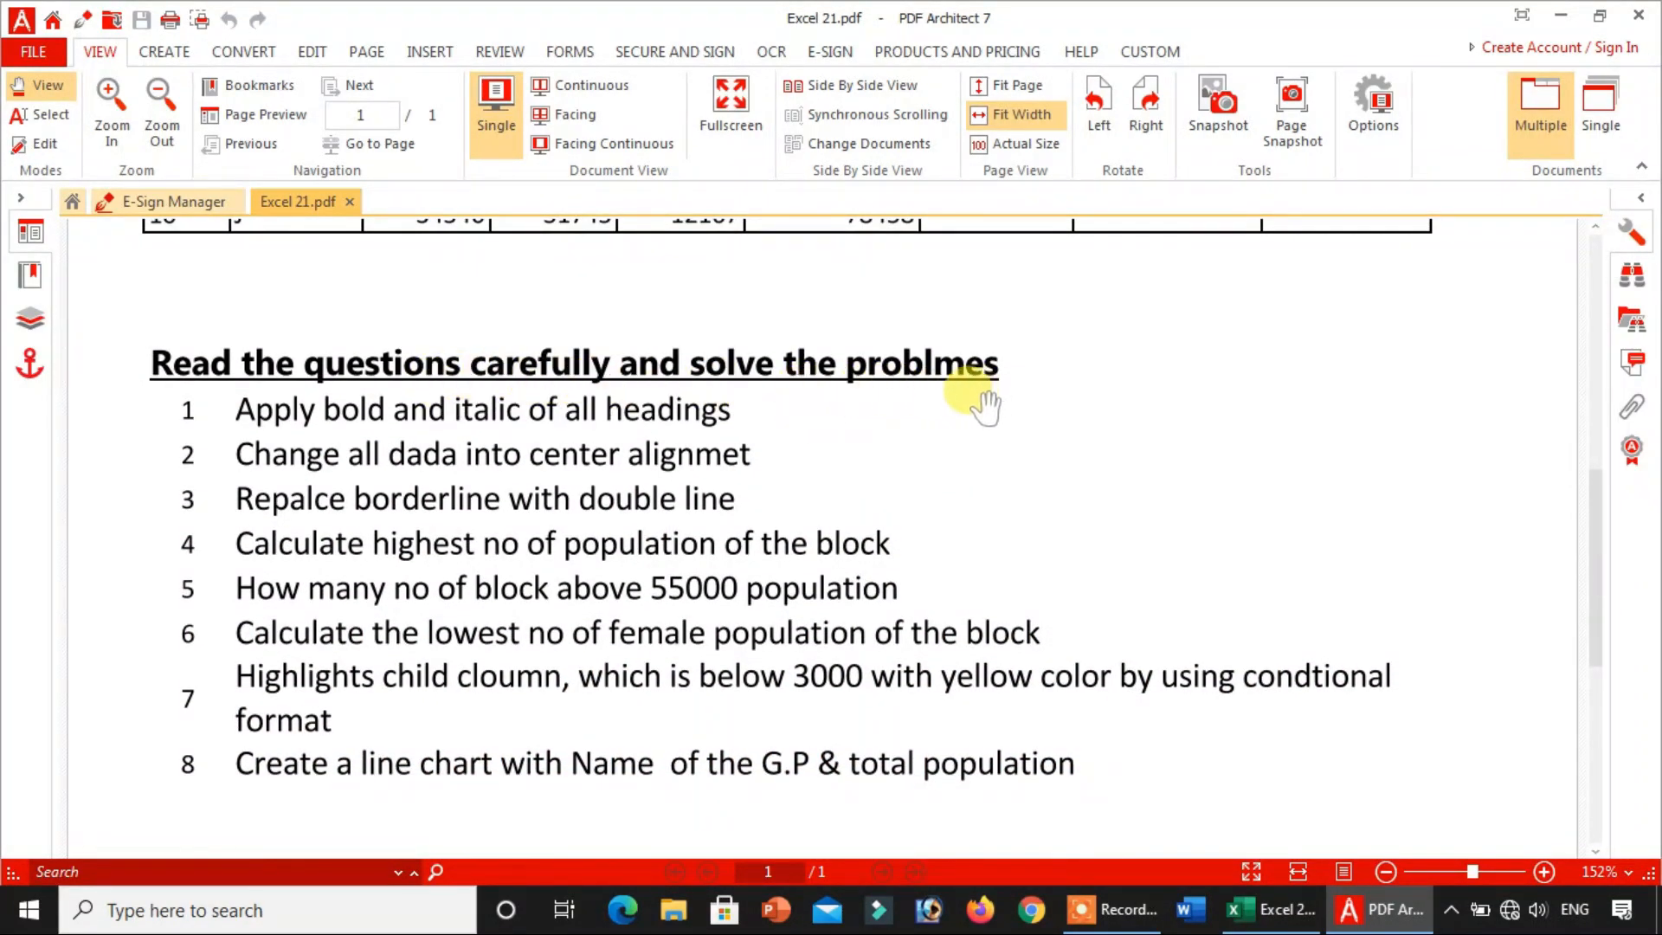
pyautogui.moveTo(768, 538); pyautogui.dragTo(776, 479)
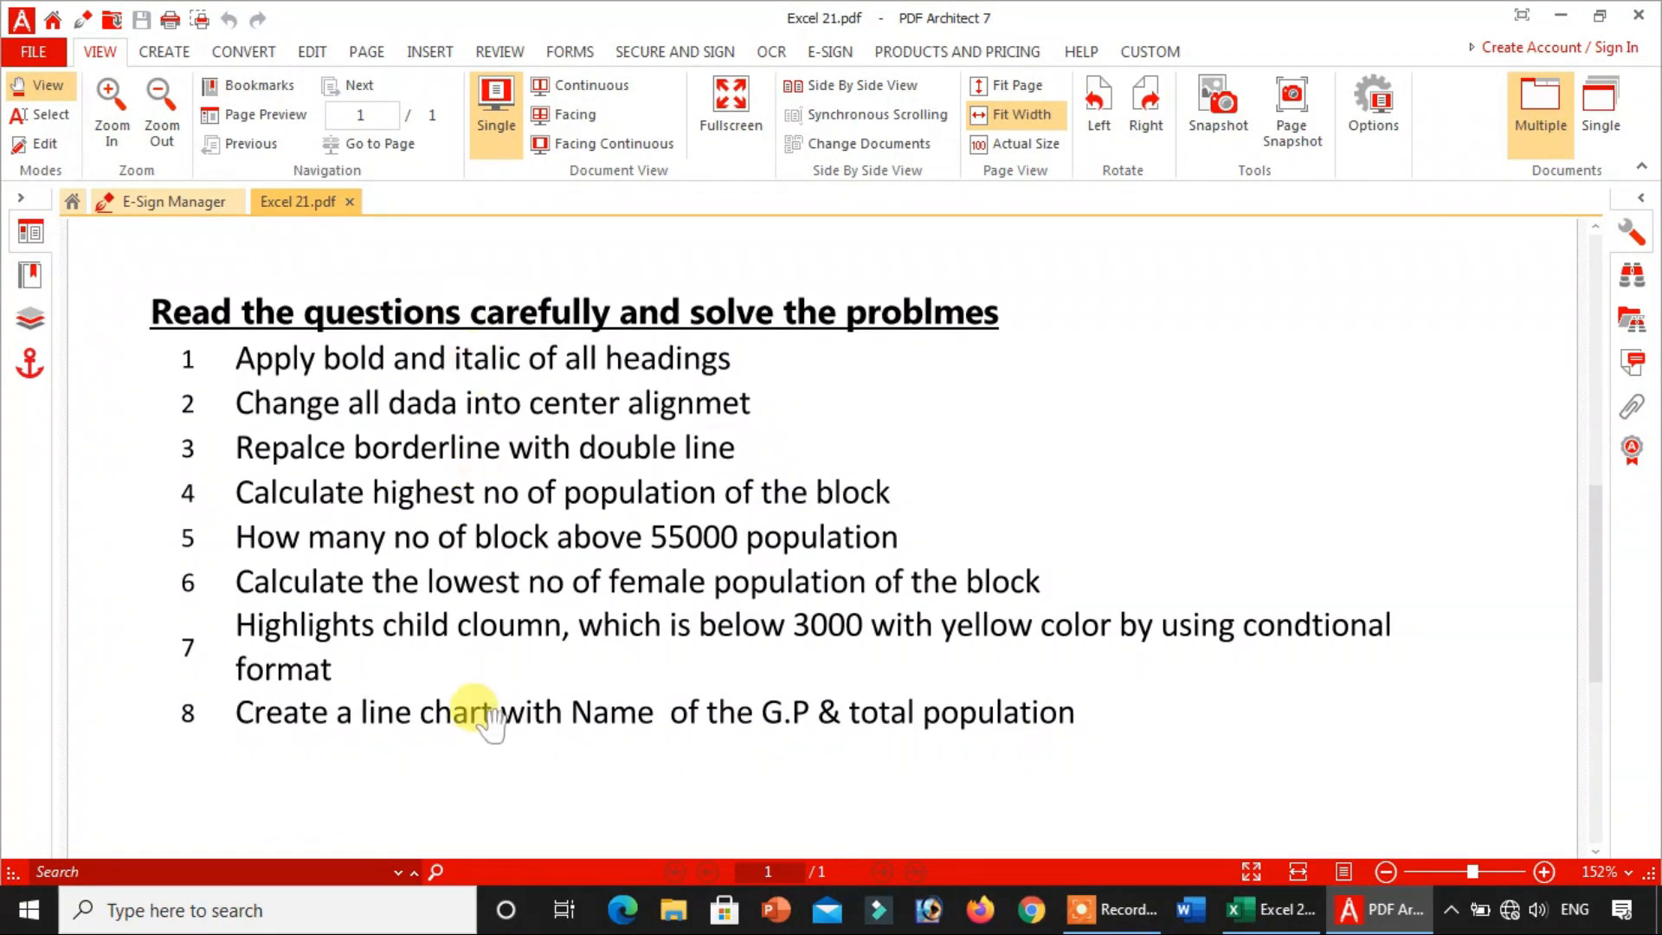
pyautogui.moveTo(563, 393); pyautogui.dragTo(610, 853)
pyautogui.moveTo(638, 531)
pyautogui.mouseDown()
pyautogui.moveTo(651, 689)
pyautogui.moveTo(653, 505)
pyautogui.mouseUp()
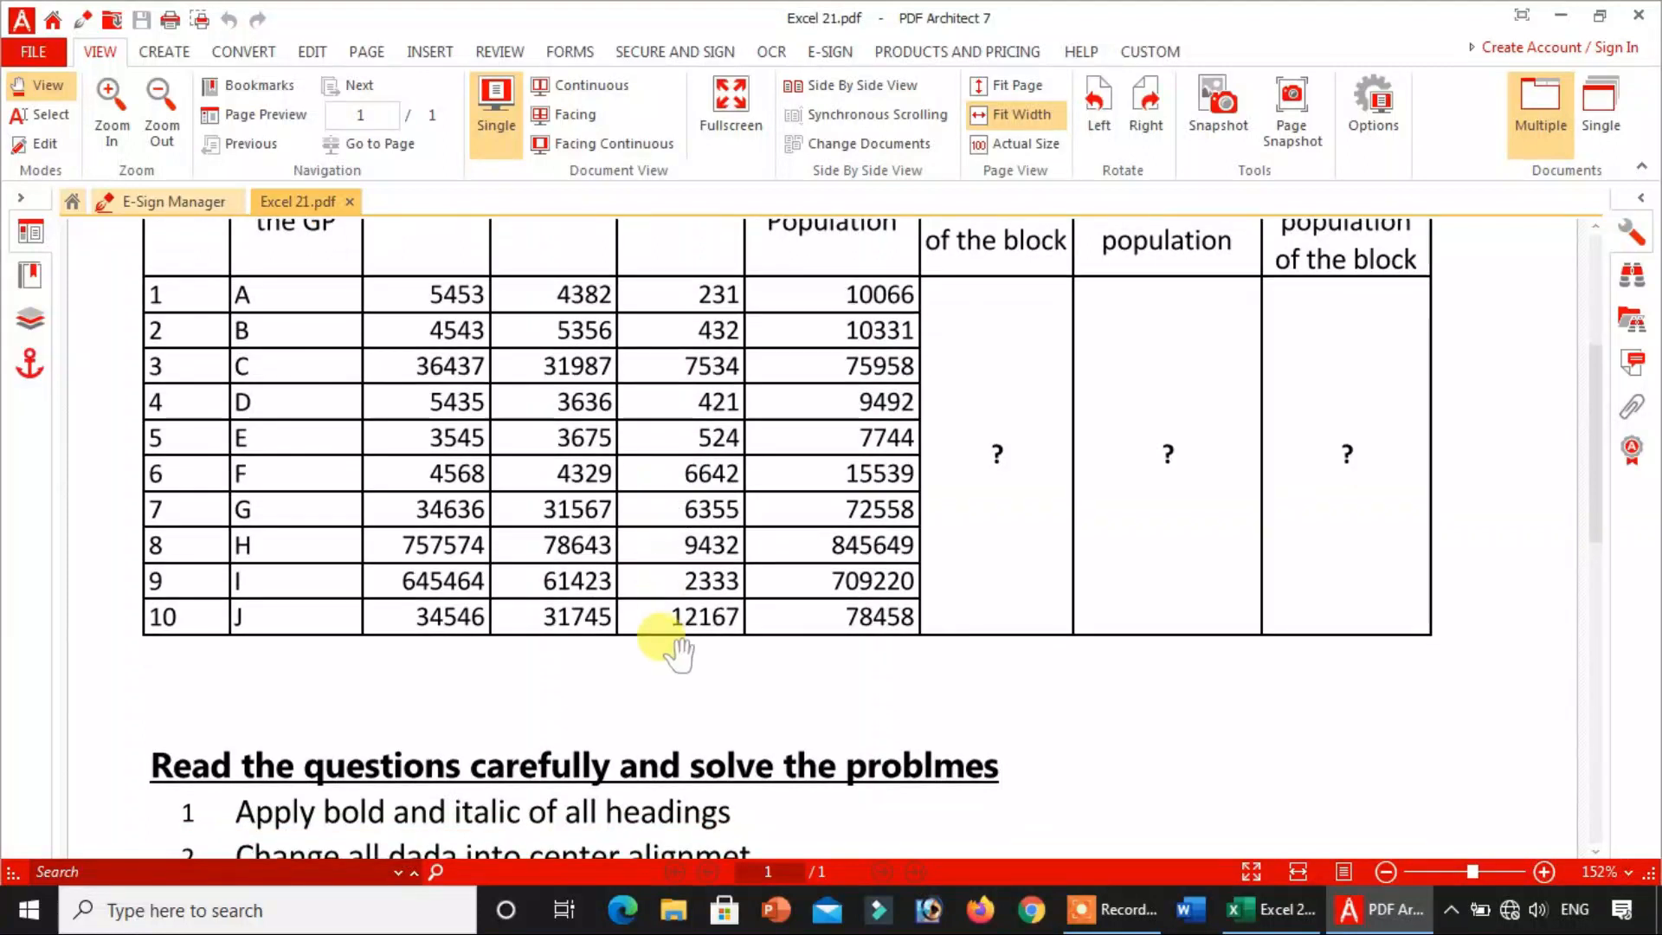
pyautogui.moveTo(661, 684)
pyautogui.mouseDown()
pyautogui.moveTo(682, 519)
pyautogui.moveTo(731, 352)
pyautogui.moveTo(751, 695)
pyautogui.mouseUp()
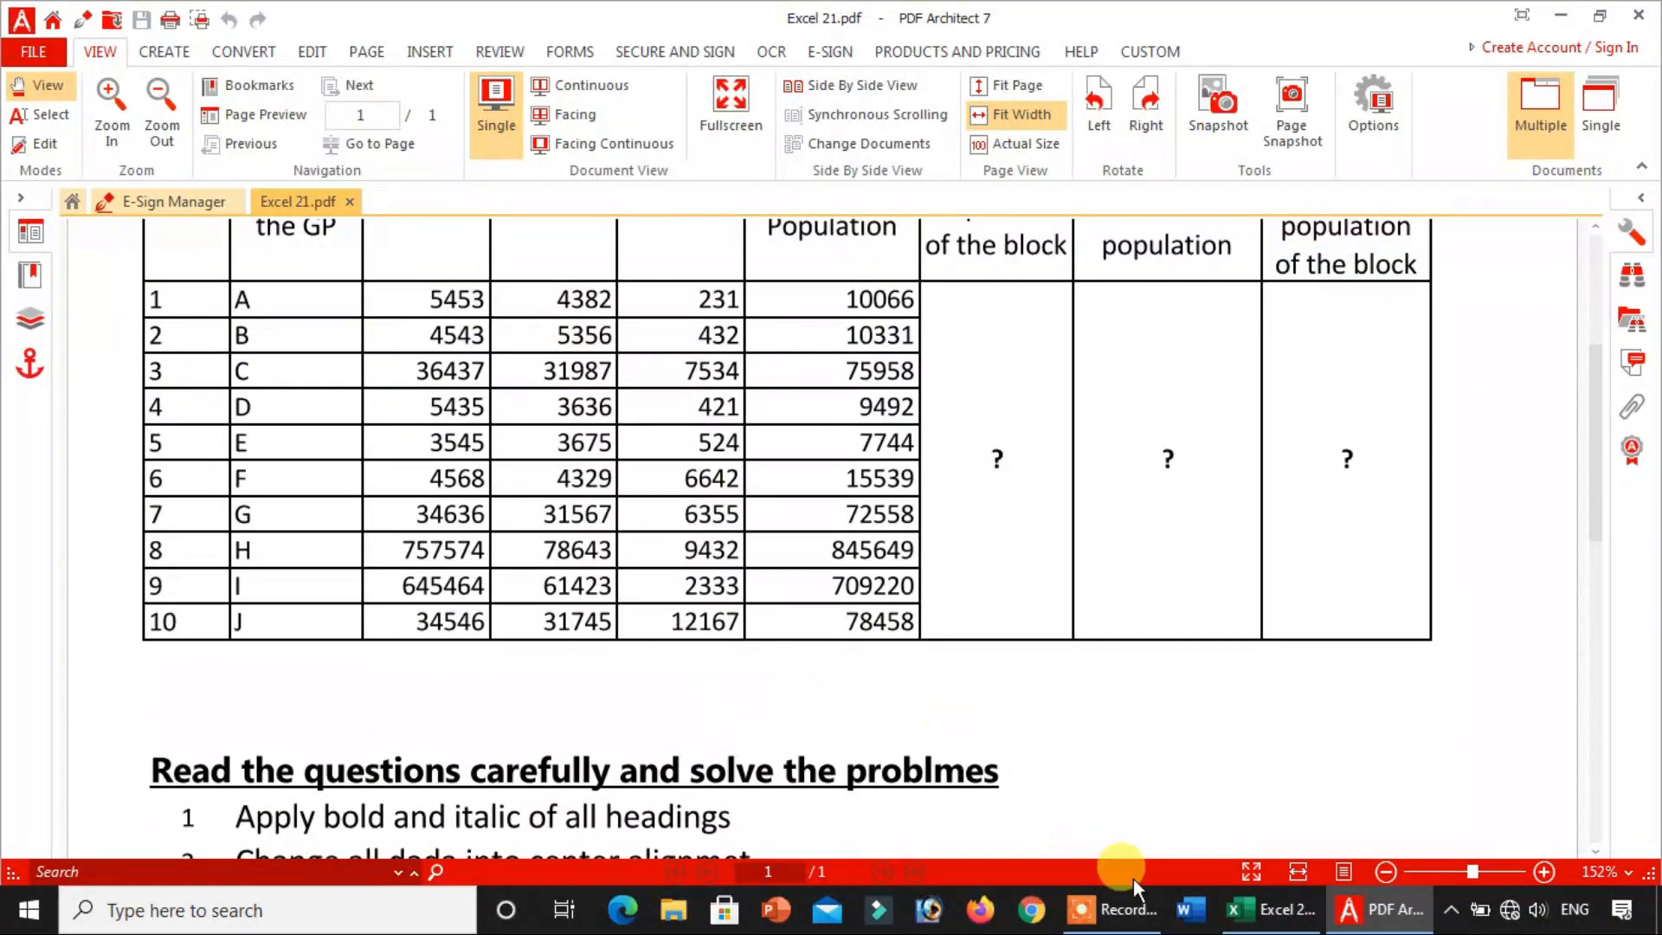
# - Switch to the Excel 21 workbook and review its population table and the questions listed beneath it
pyautogui.click(1266, 909)
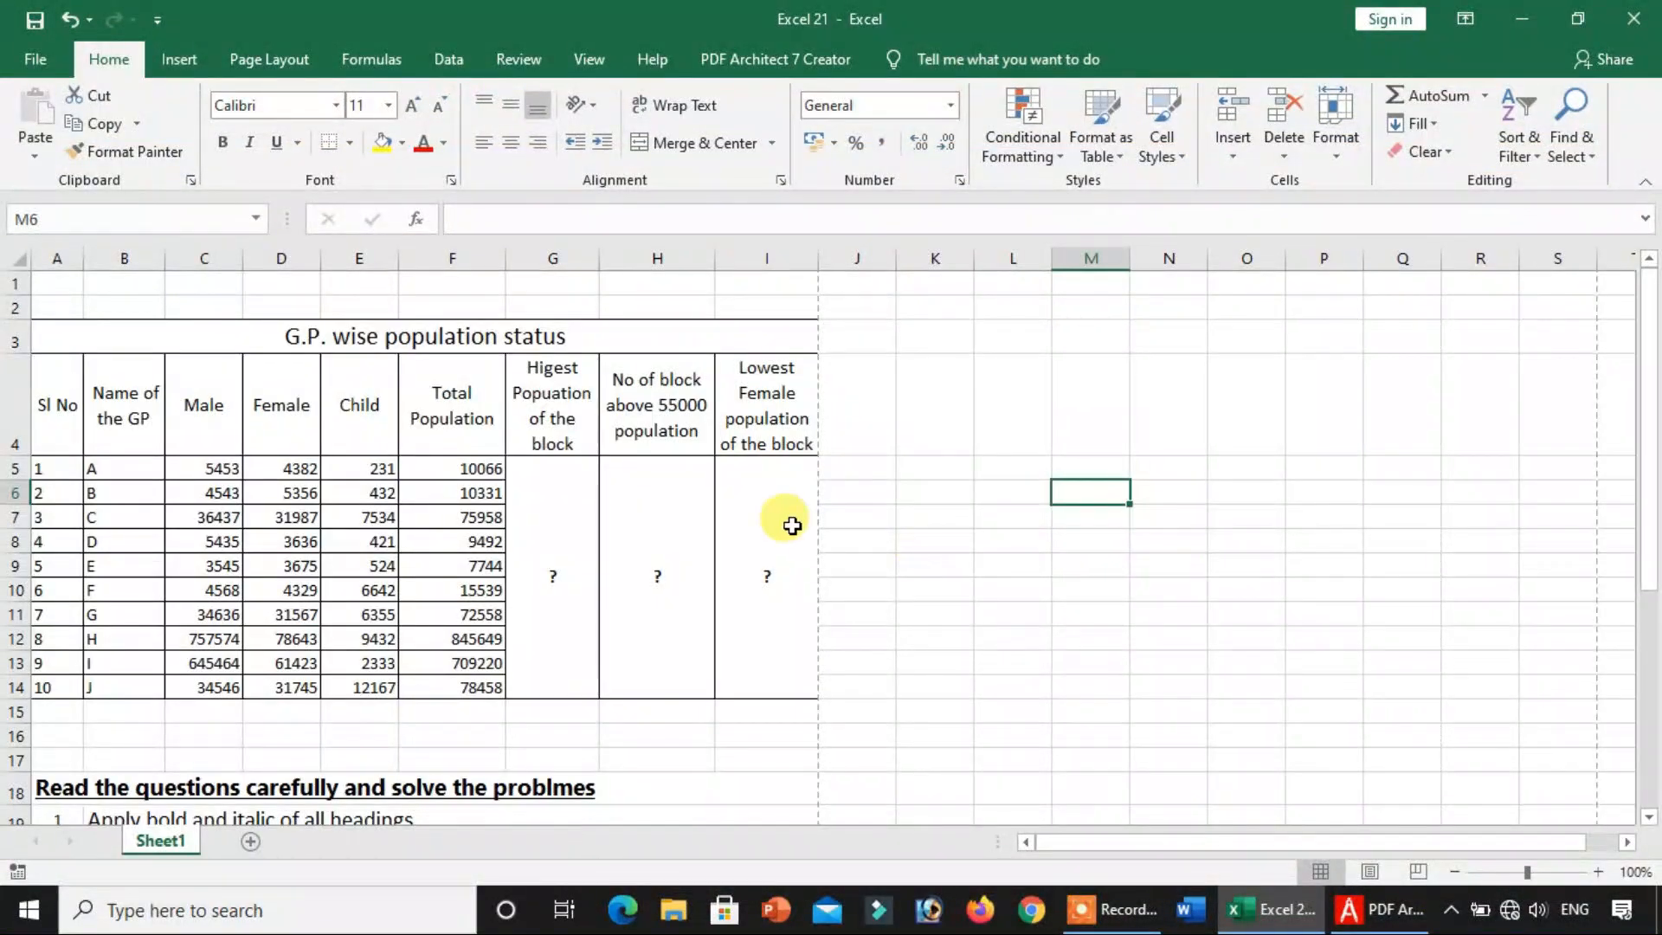
pyautogui.moveTo(790, 605); pyautogui.dragTo(842, 475)
pyautogui.click(1006, 610)
pyautogui.scroll(-3, 715, 685)
pyautogui.moveTo(365, 513); pyautogui.dragTo(378, 771)
pyautogui.scroll(3, 379, 753)
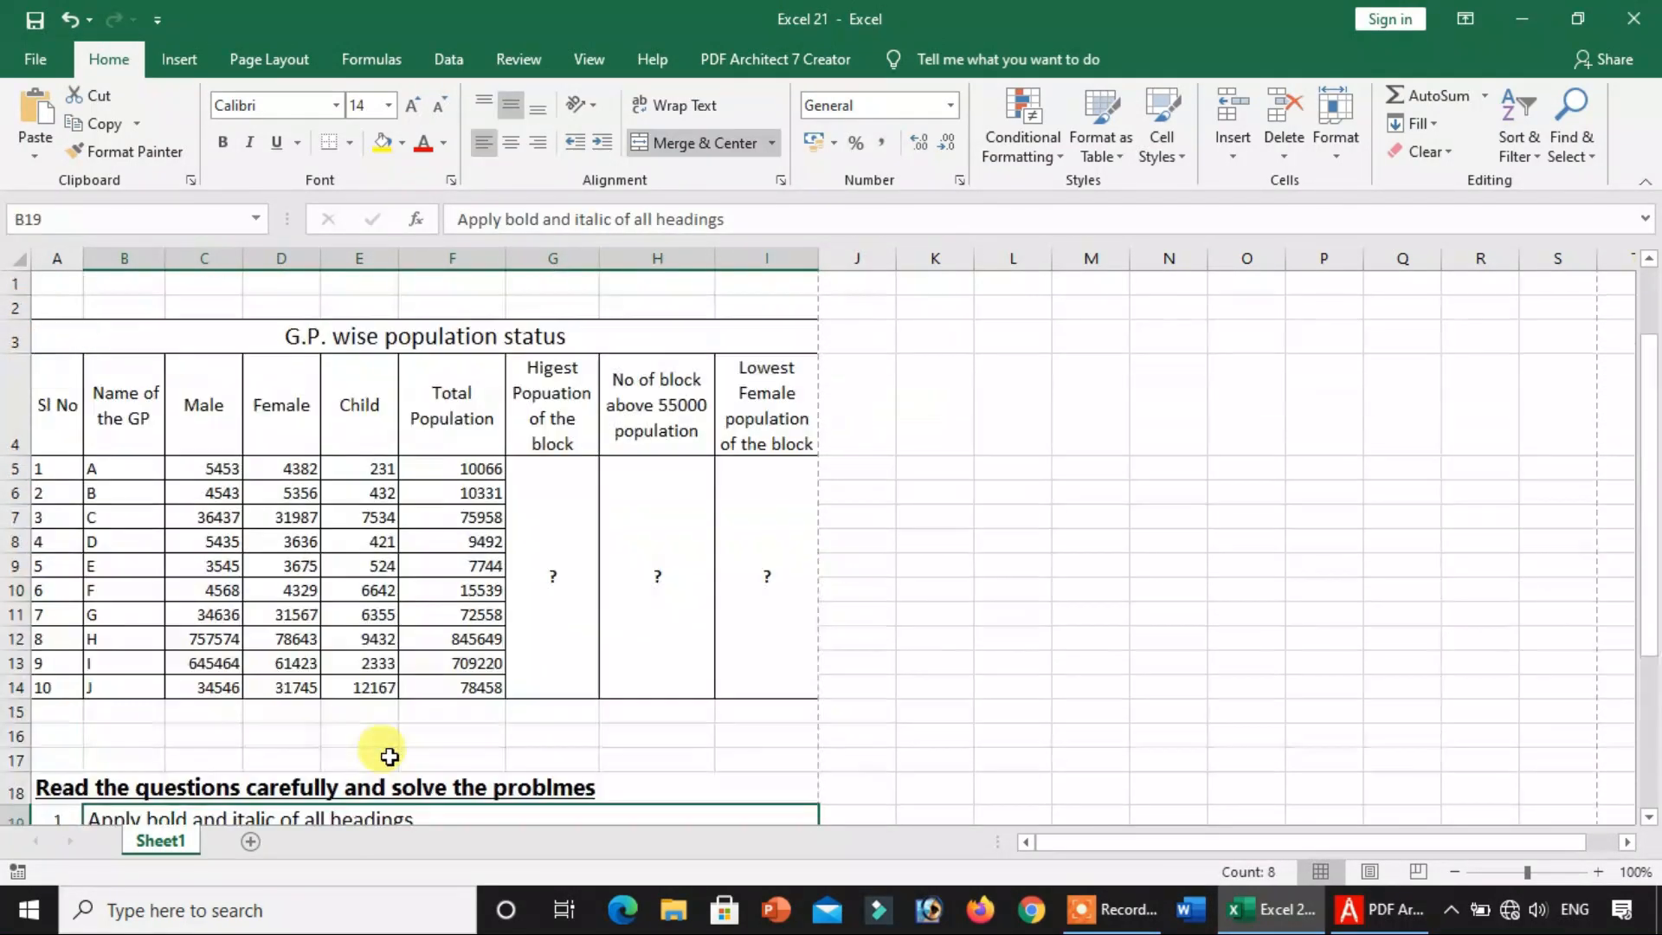
pyautogui.click(406, 542)
pyautogui.scroll(-1, 385, 437)
pyautogui.scroll(-2, 384, 437)
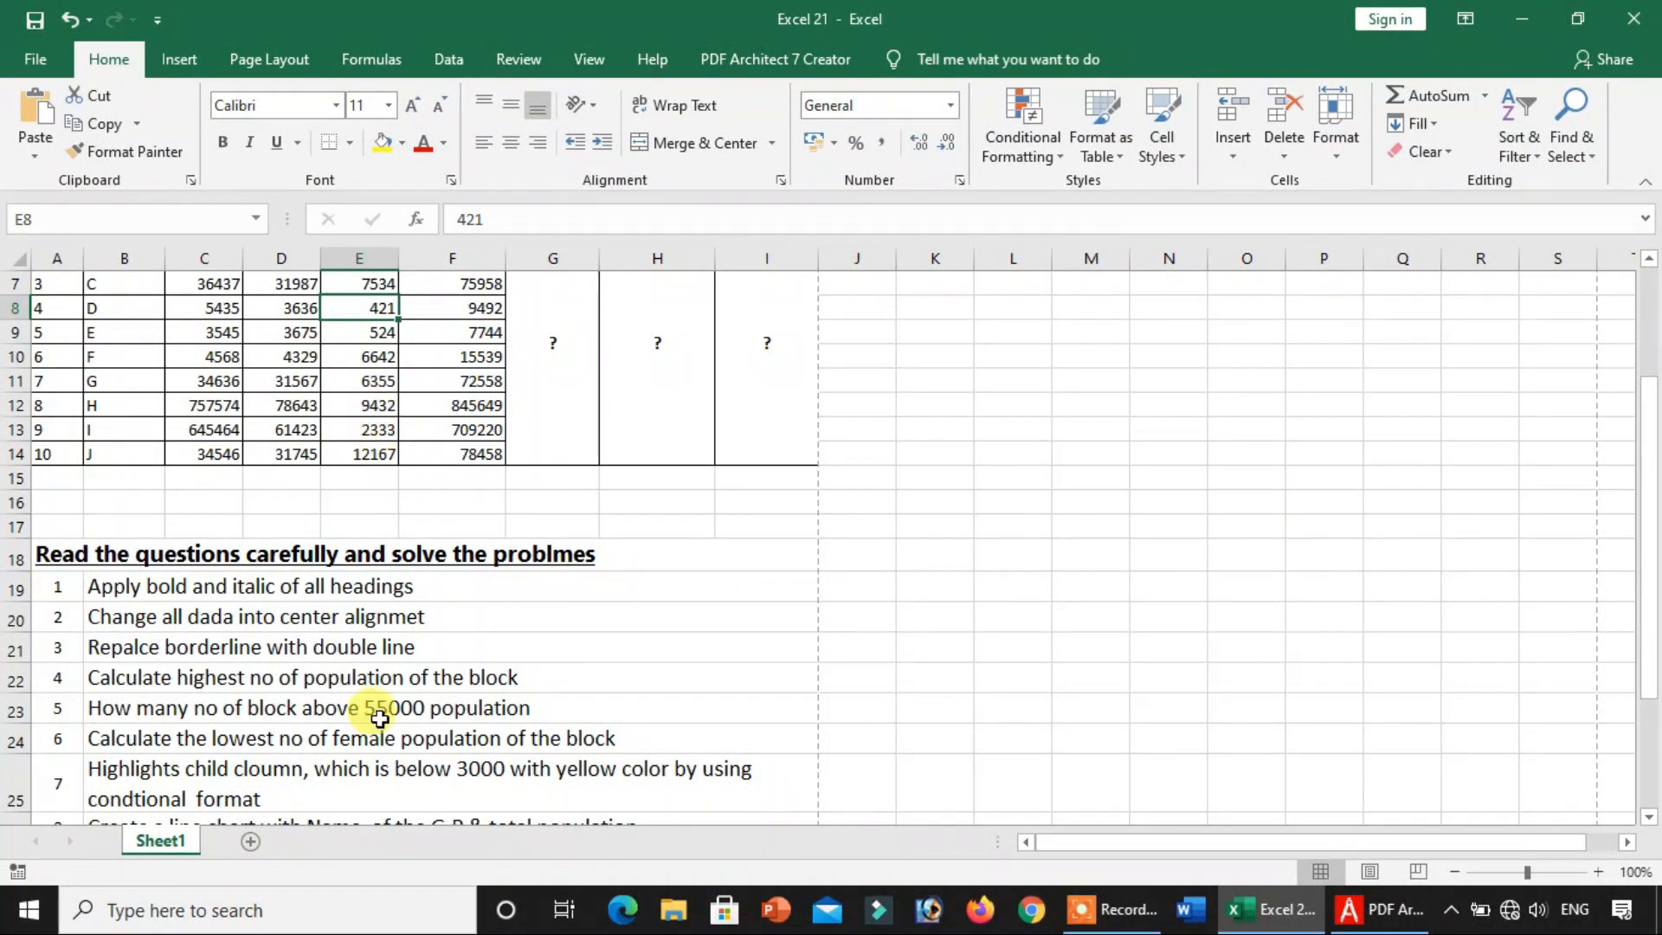
pyautogui.click(437, 679)
pyautogui.scroll(2, 436, 682)
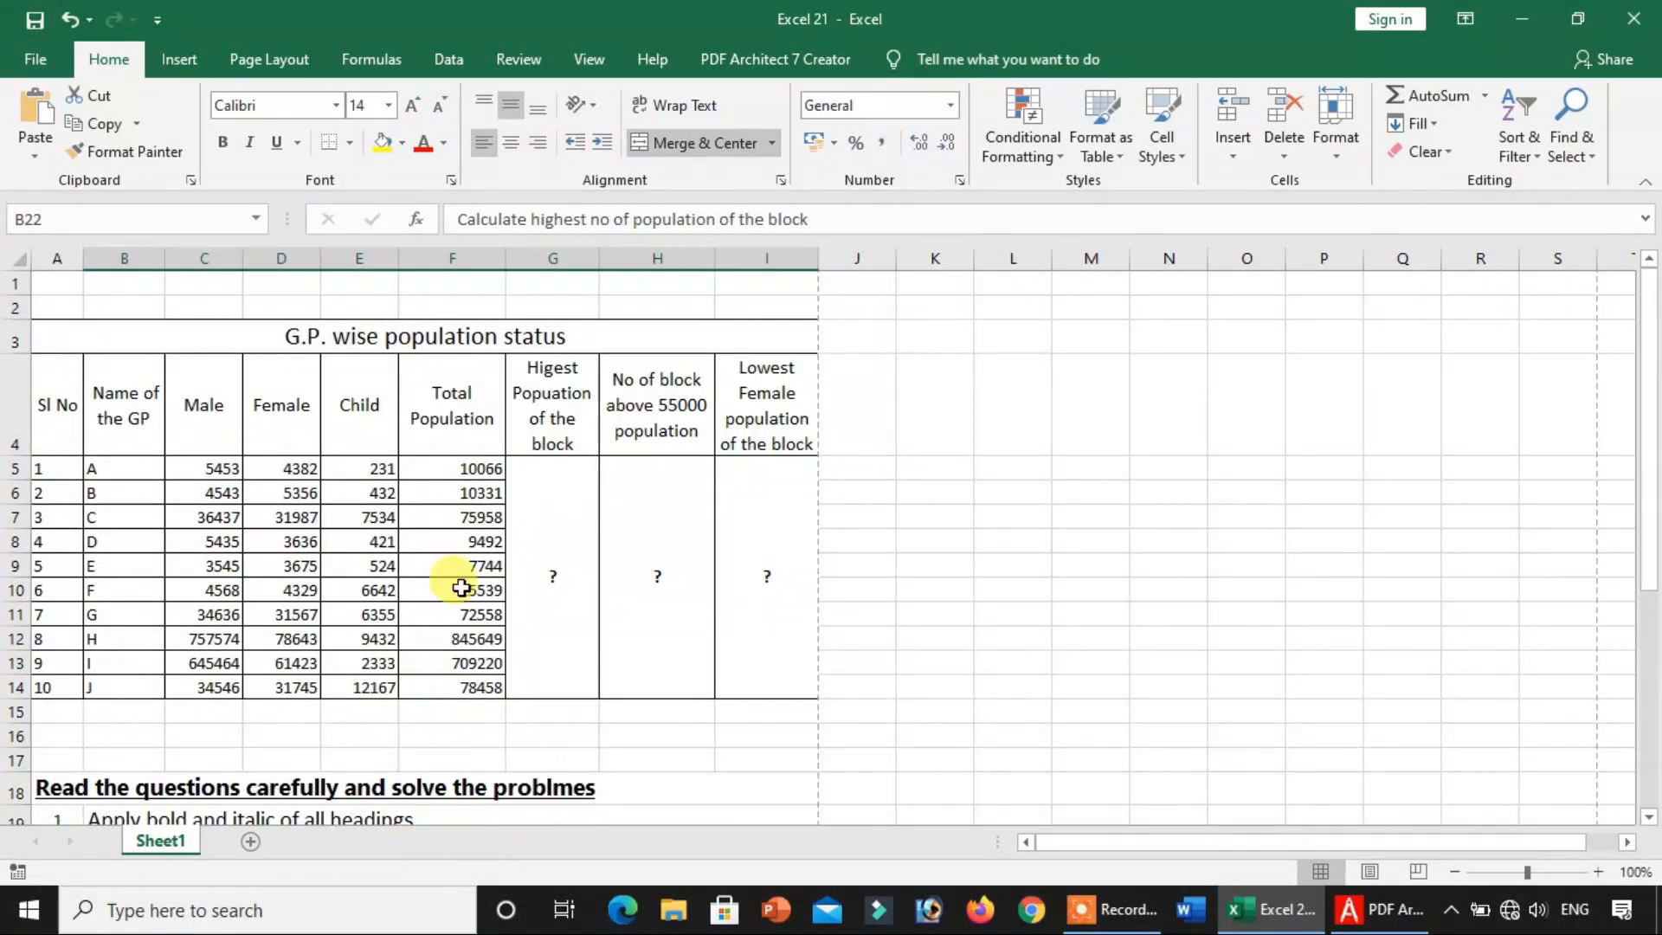
pyautogui.scroll(-2, 461, 588)
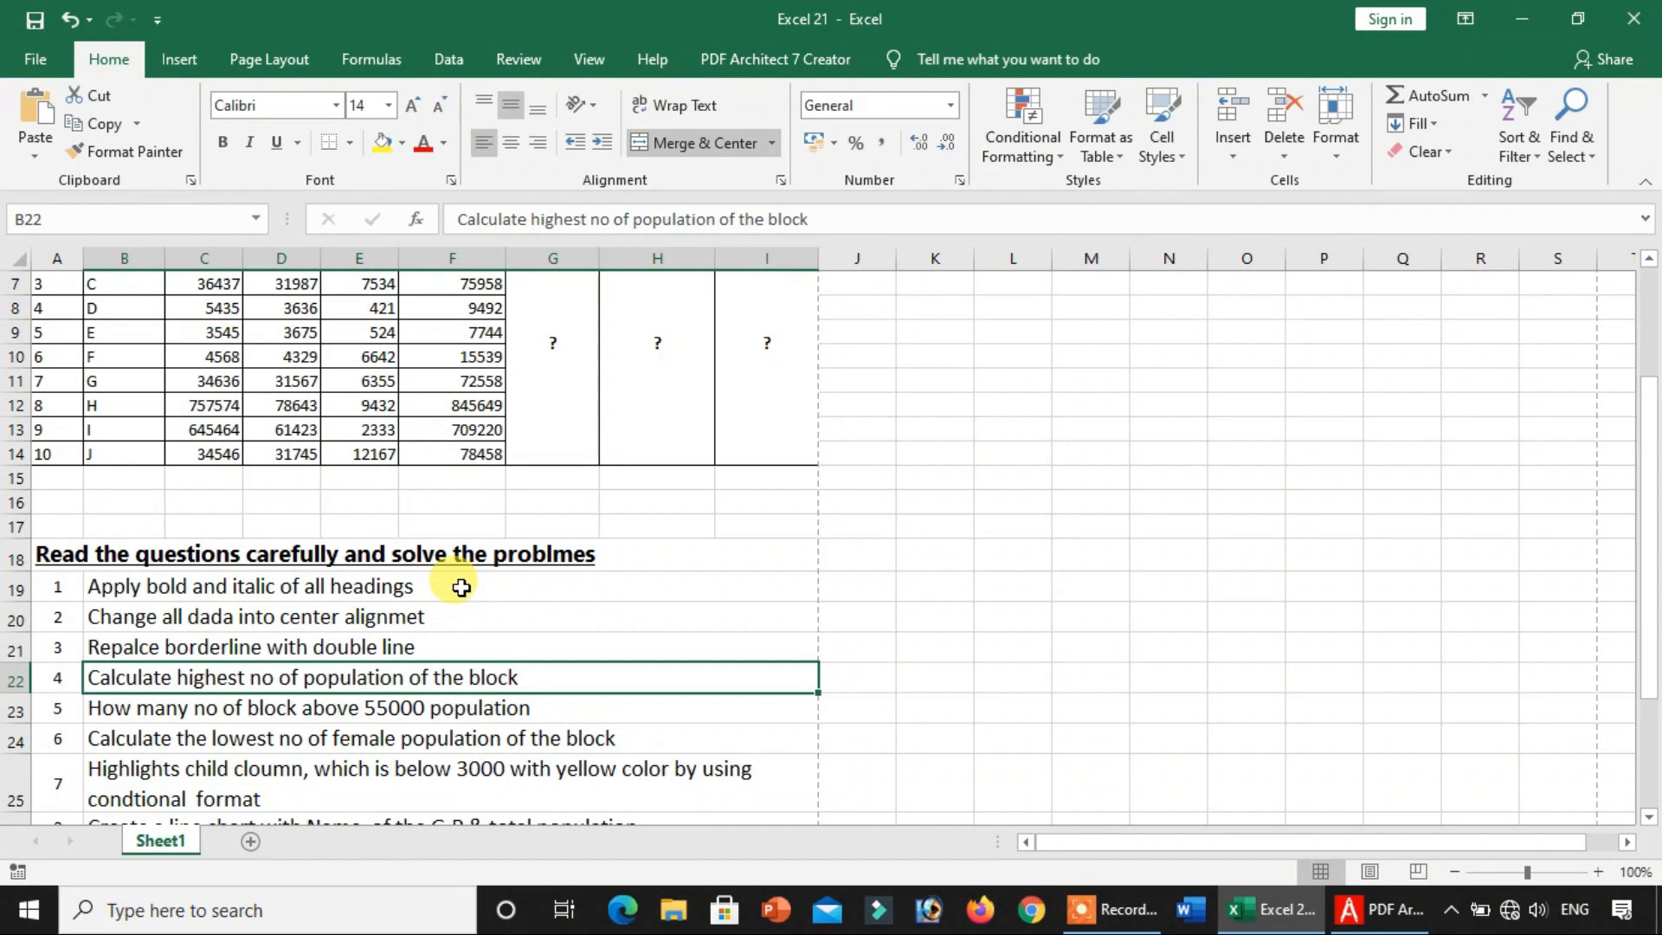
pyautogui.scroll(2, 461, 587)
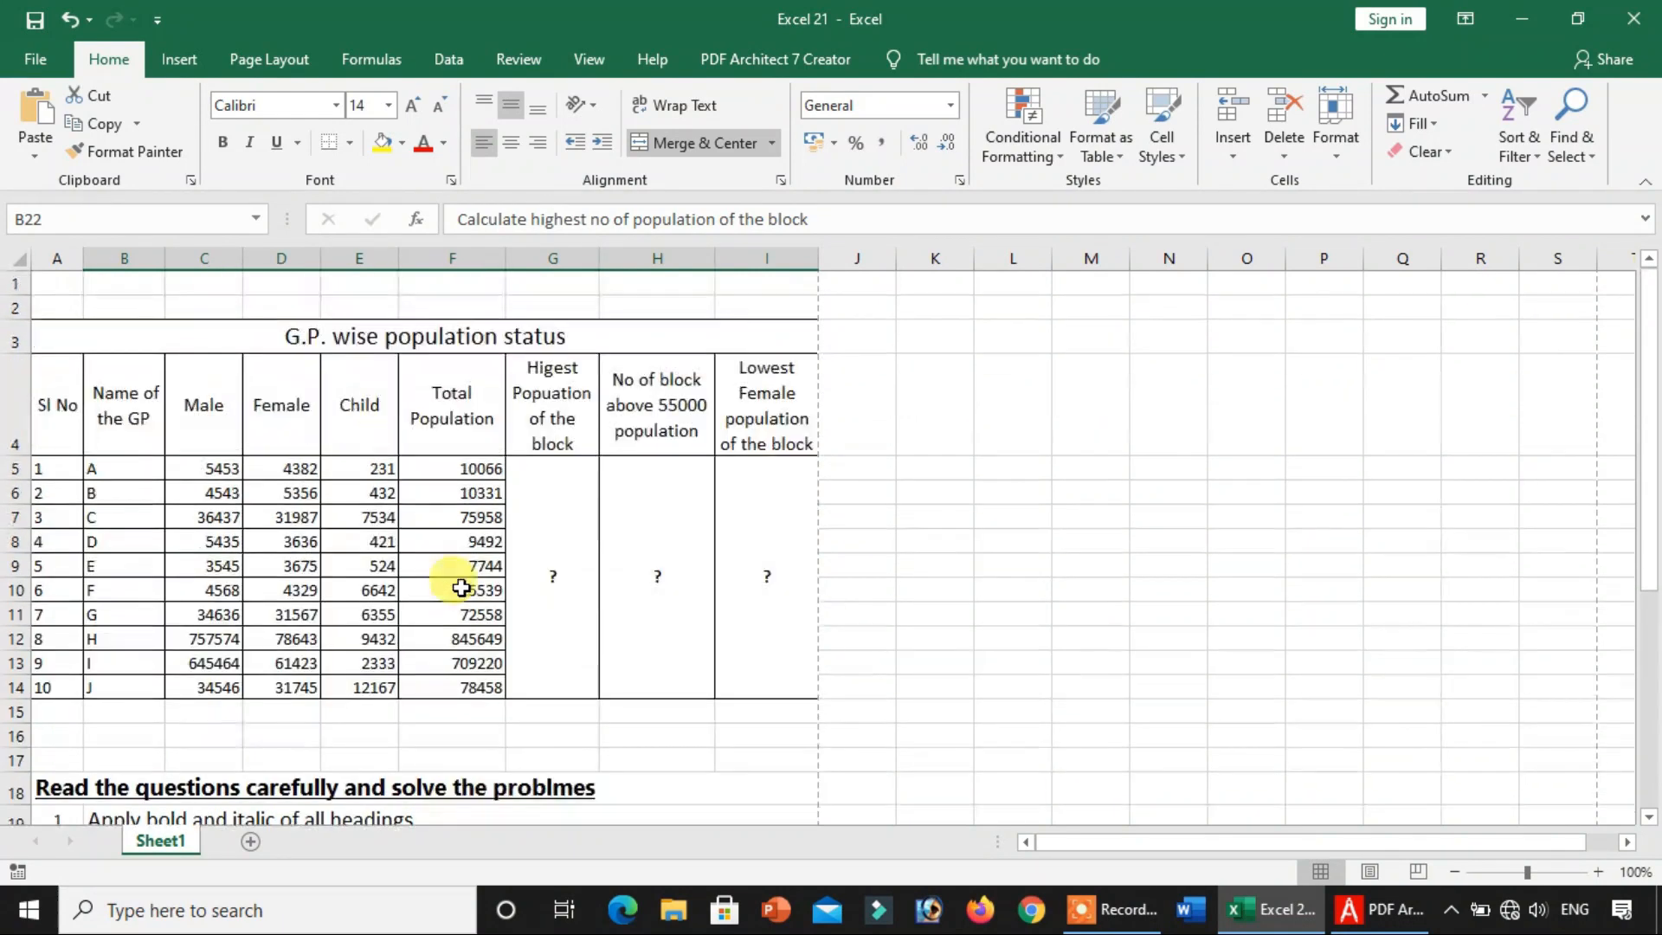
pyautogui.scroll(-2, 279, 517)
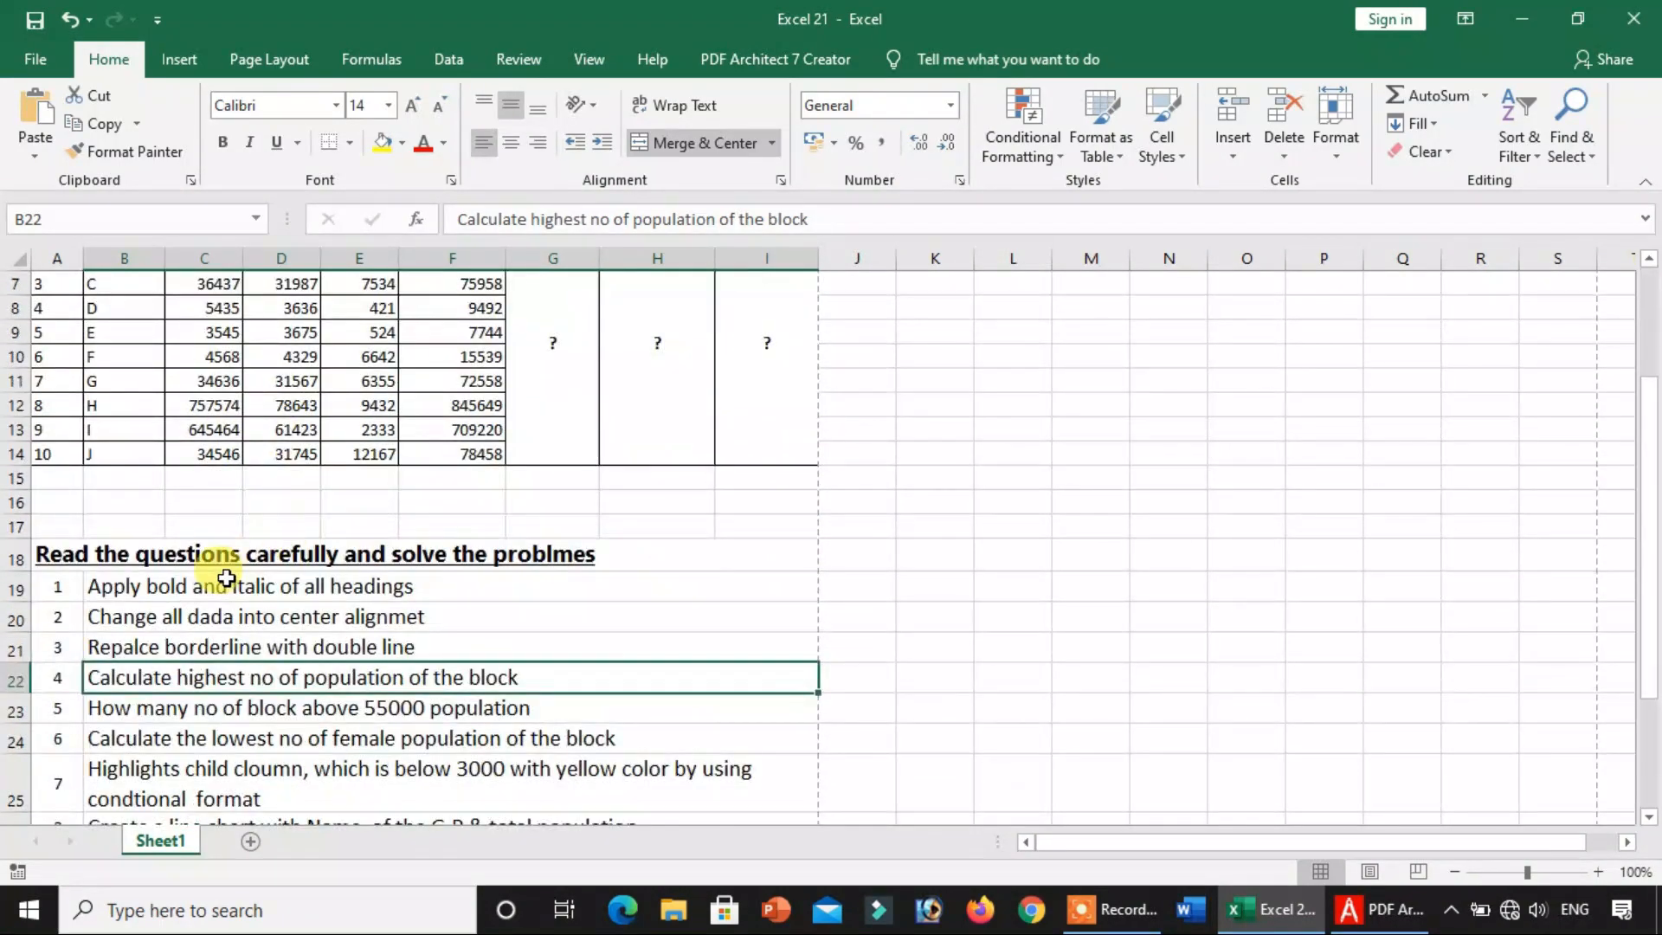
# - Apply bold and italic to the table title and all column headings in rows 3 and 4
pyautogui.click(225, 580)
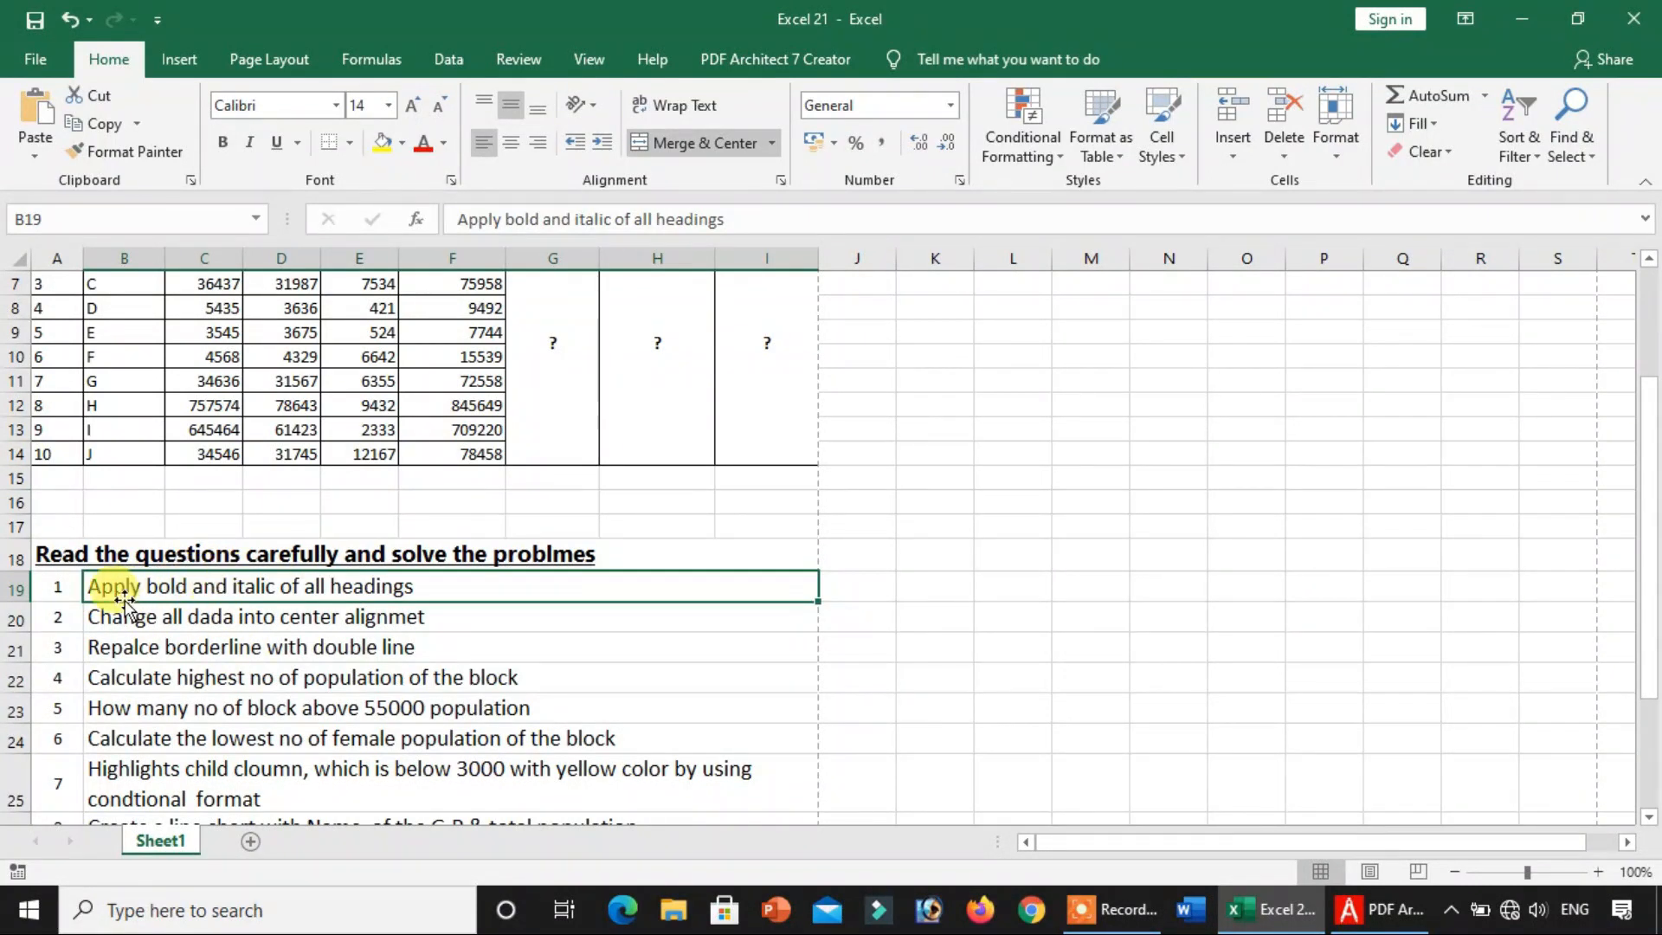
pyautogui.scroll(2, 371, 601)
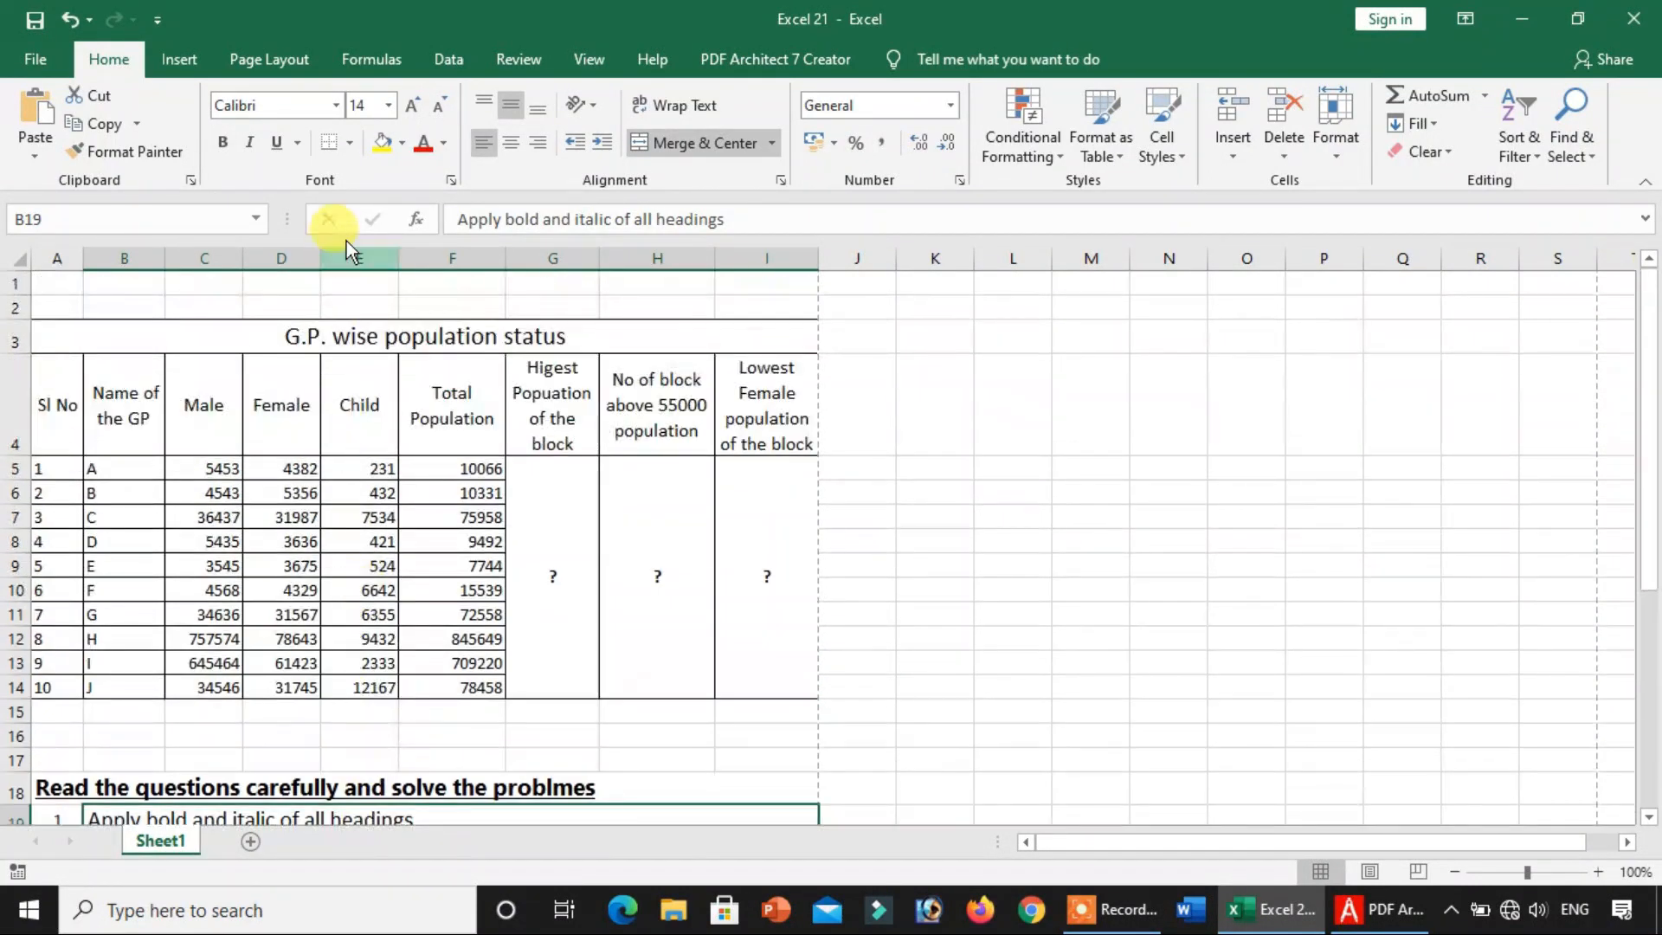
pyautogui.moveTo(303, 337); pyautogui.dragTo(299, 397)
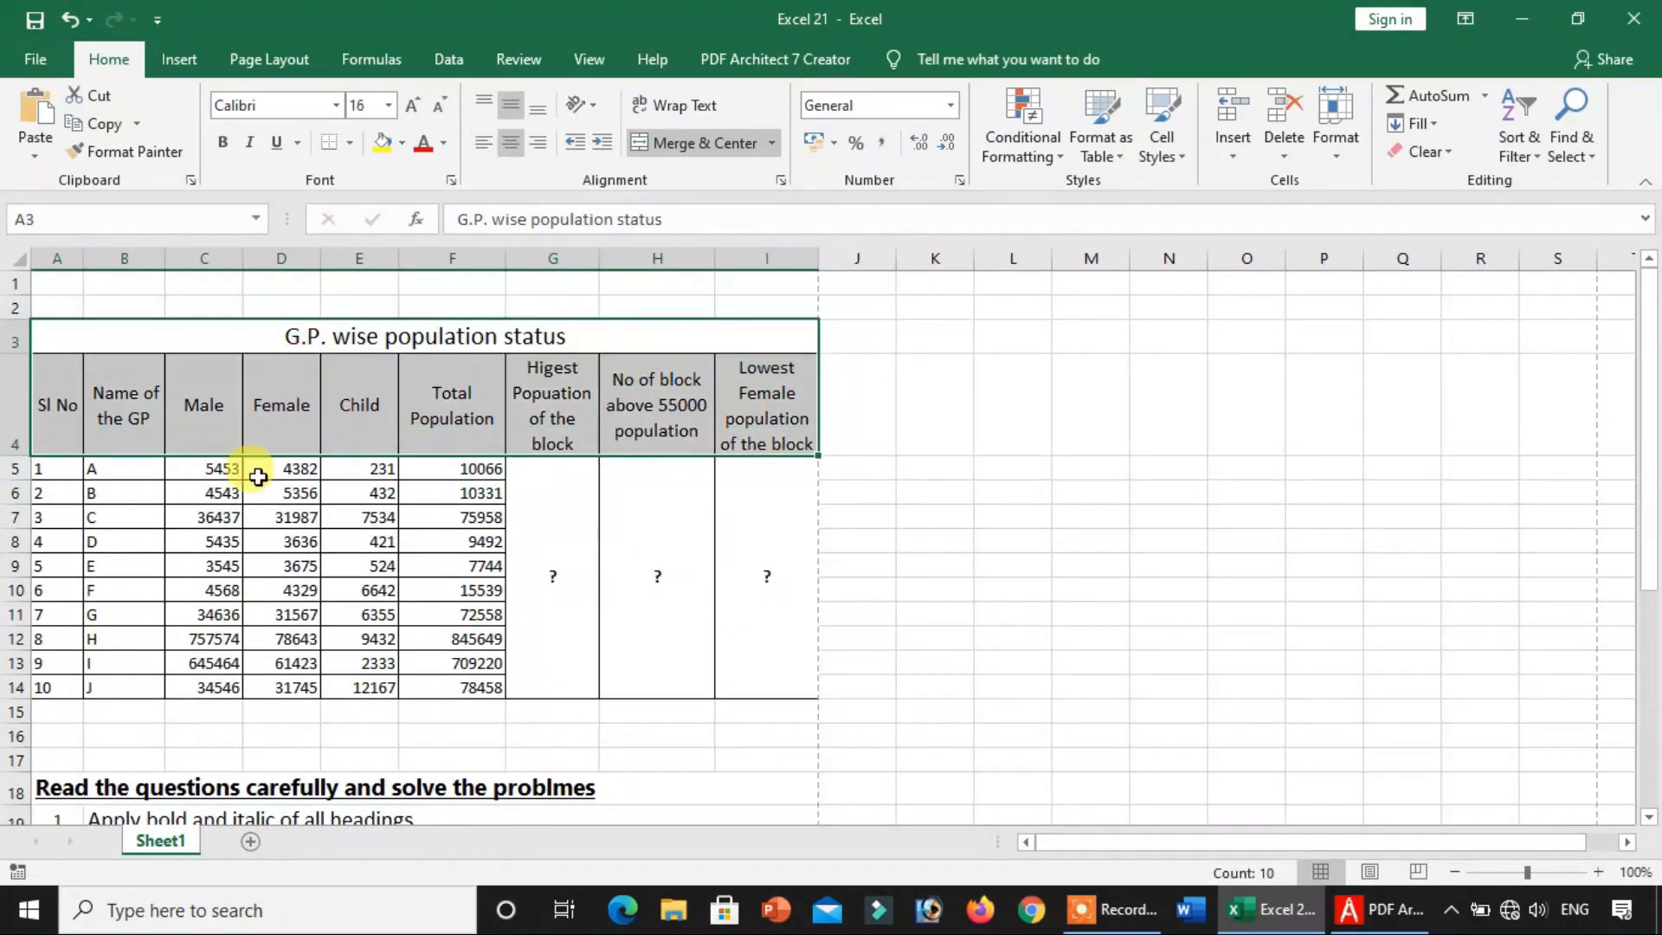
pyautogui.scroll(-2, 237, 631)
pyautogui.scroll(2, 360, 401)
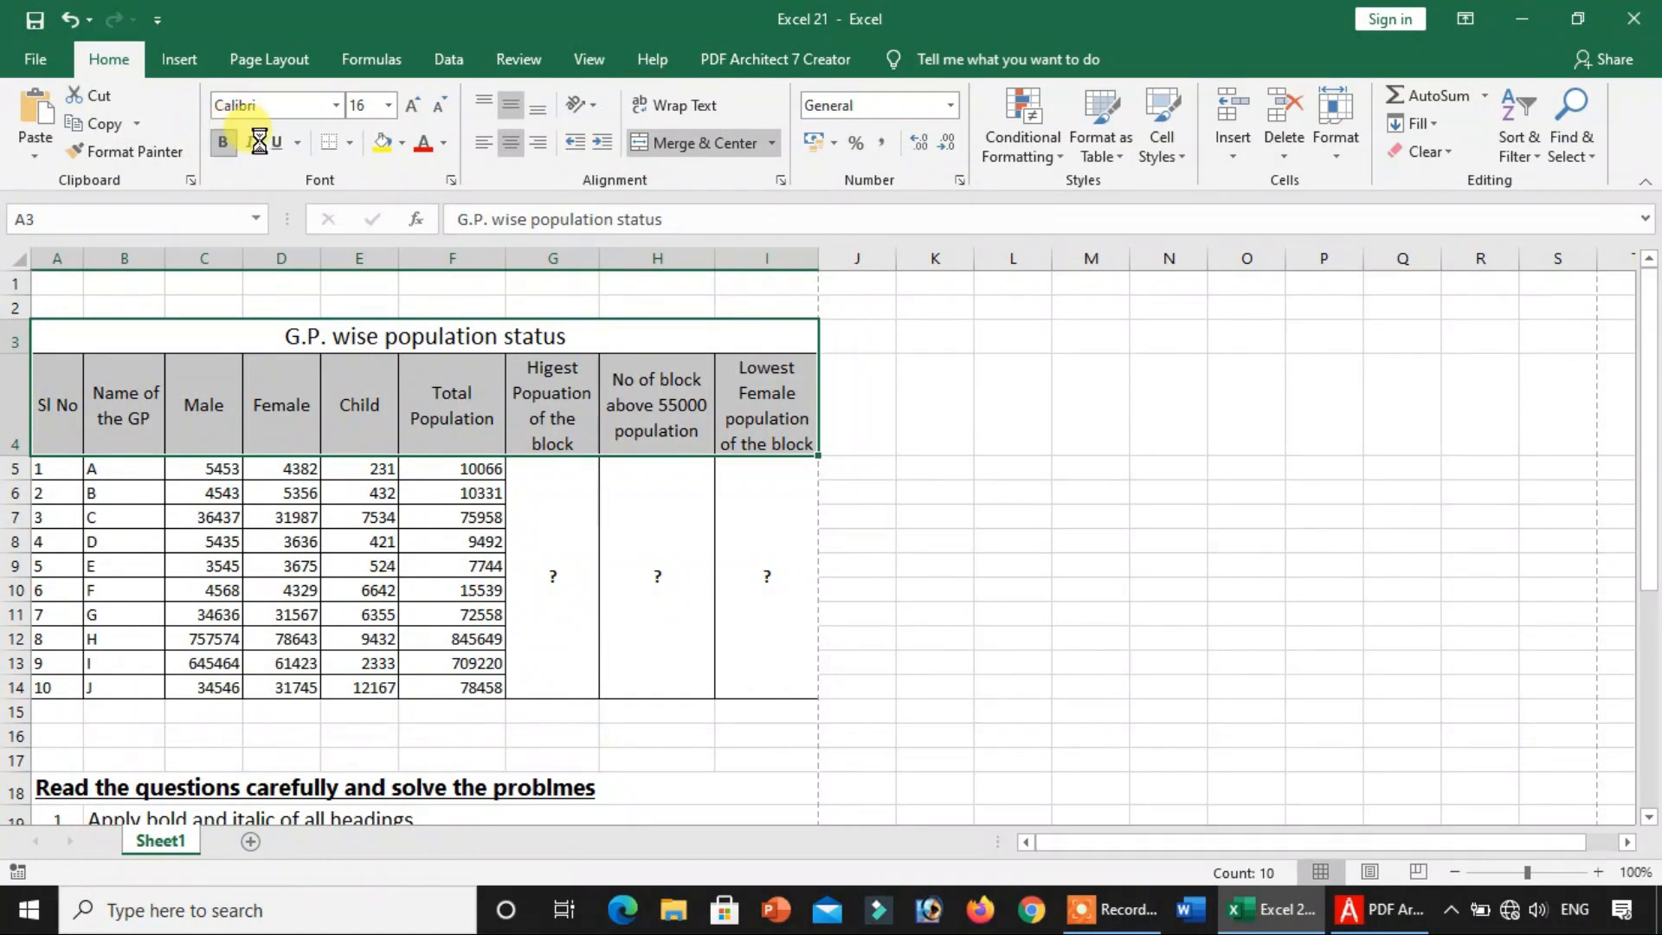
pyautogui.click(252, 142)
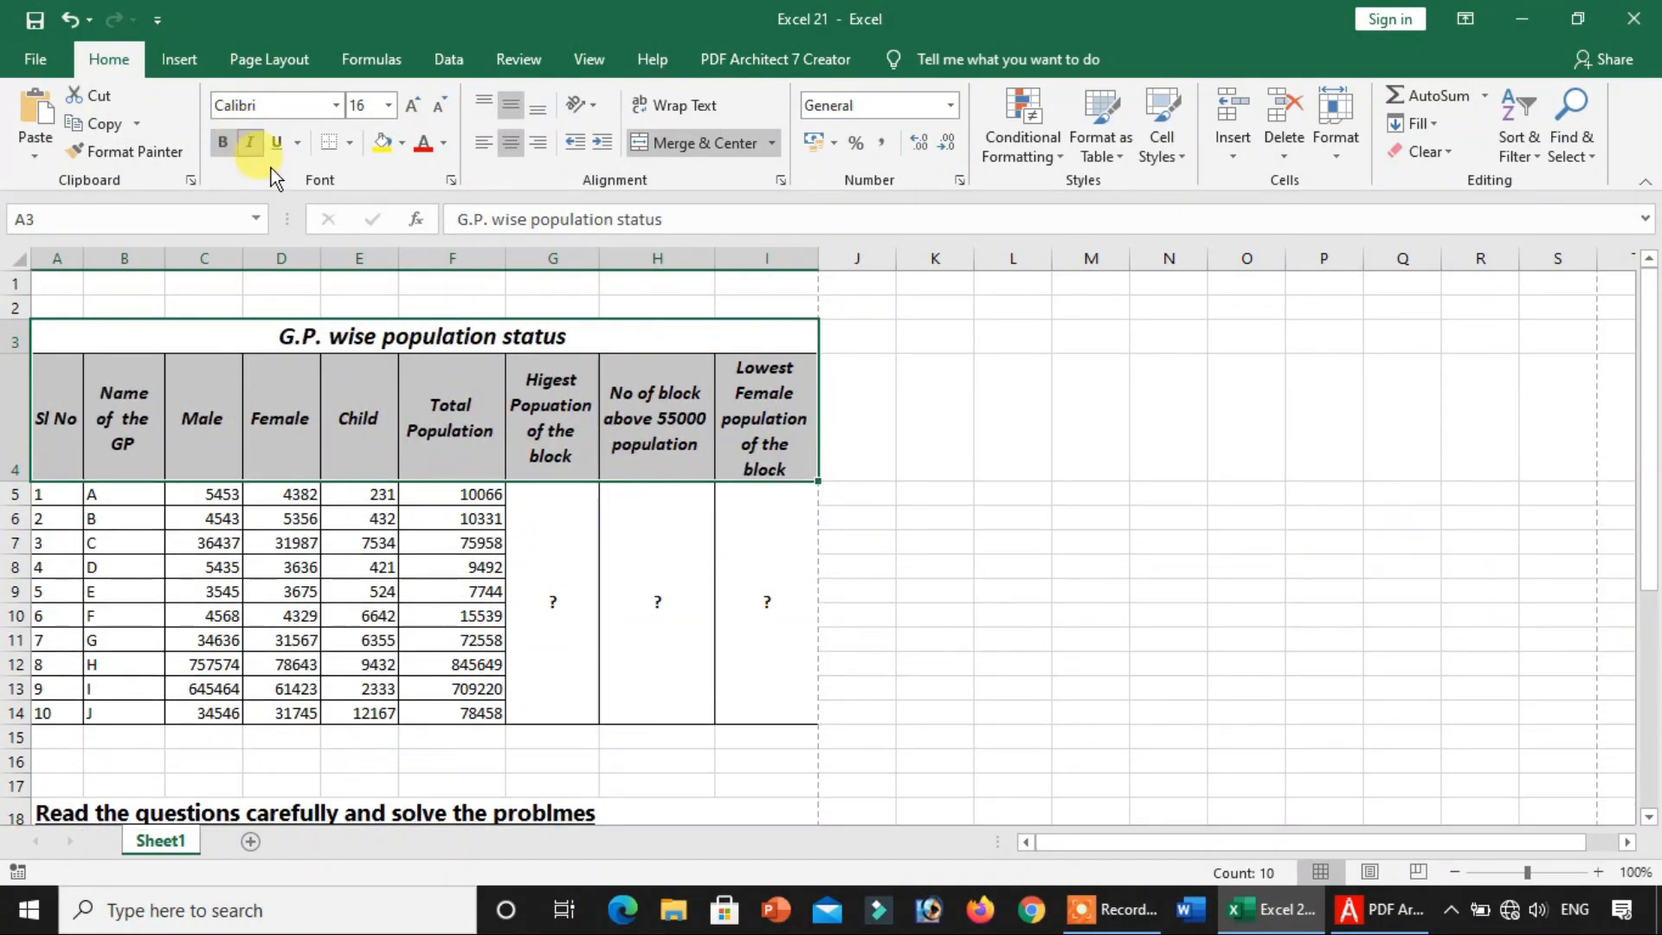
pyautogui.click(457, 424)
# - Center-align all headings and data horizontally in the table range A4:I14
pyautogui.scroll(-3, 518, 454)
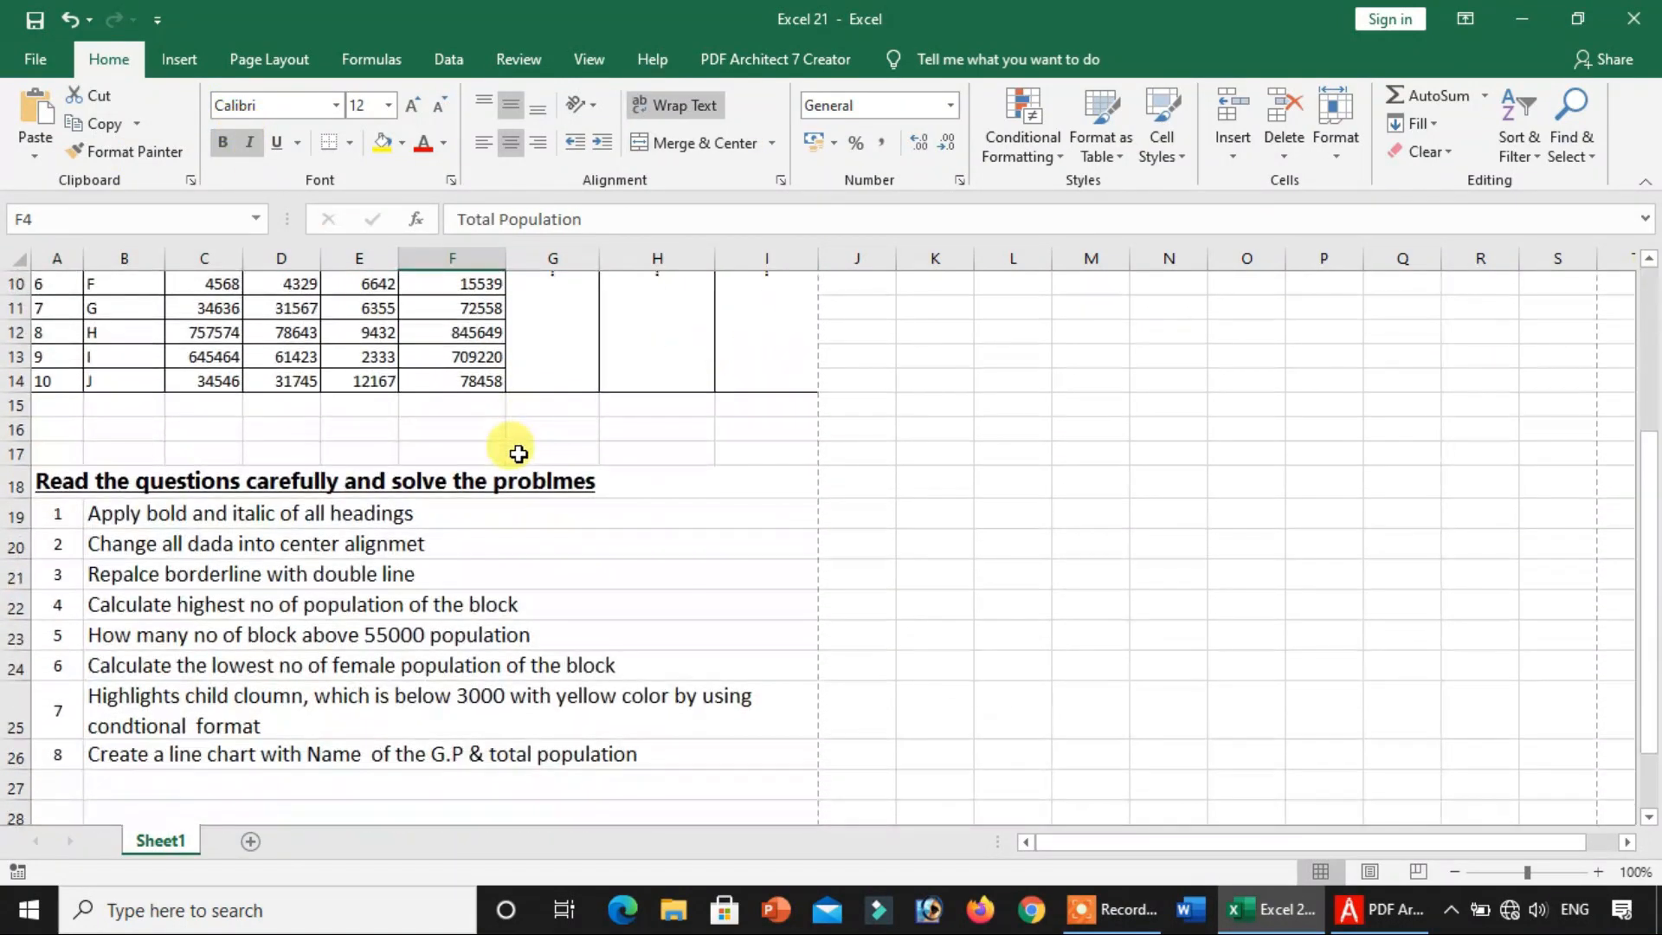
pyautogui.scroll(3, 387, 568)
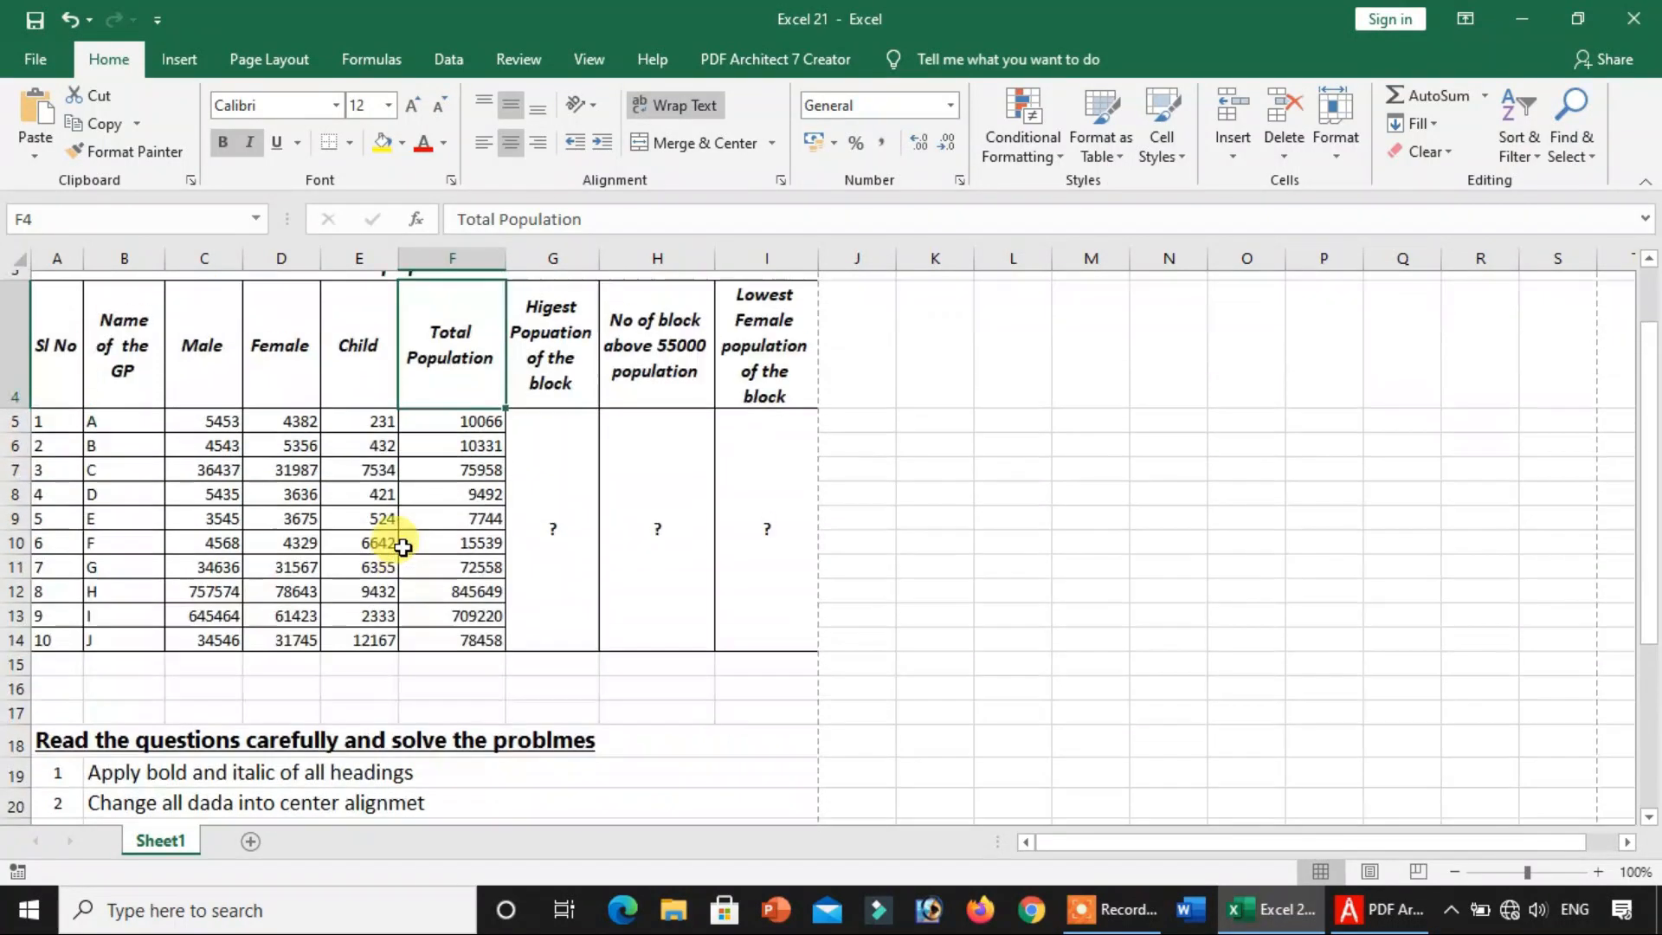
pyautogui.moveTo(49, 416); pyautogui.dragTo(769, 651)
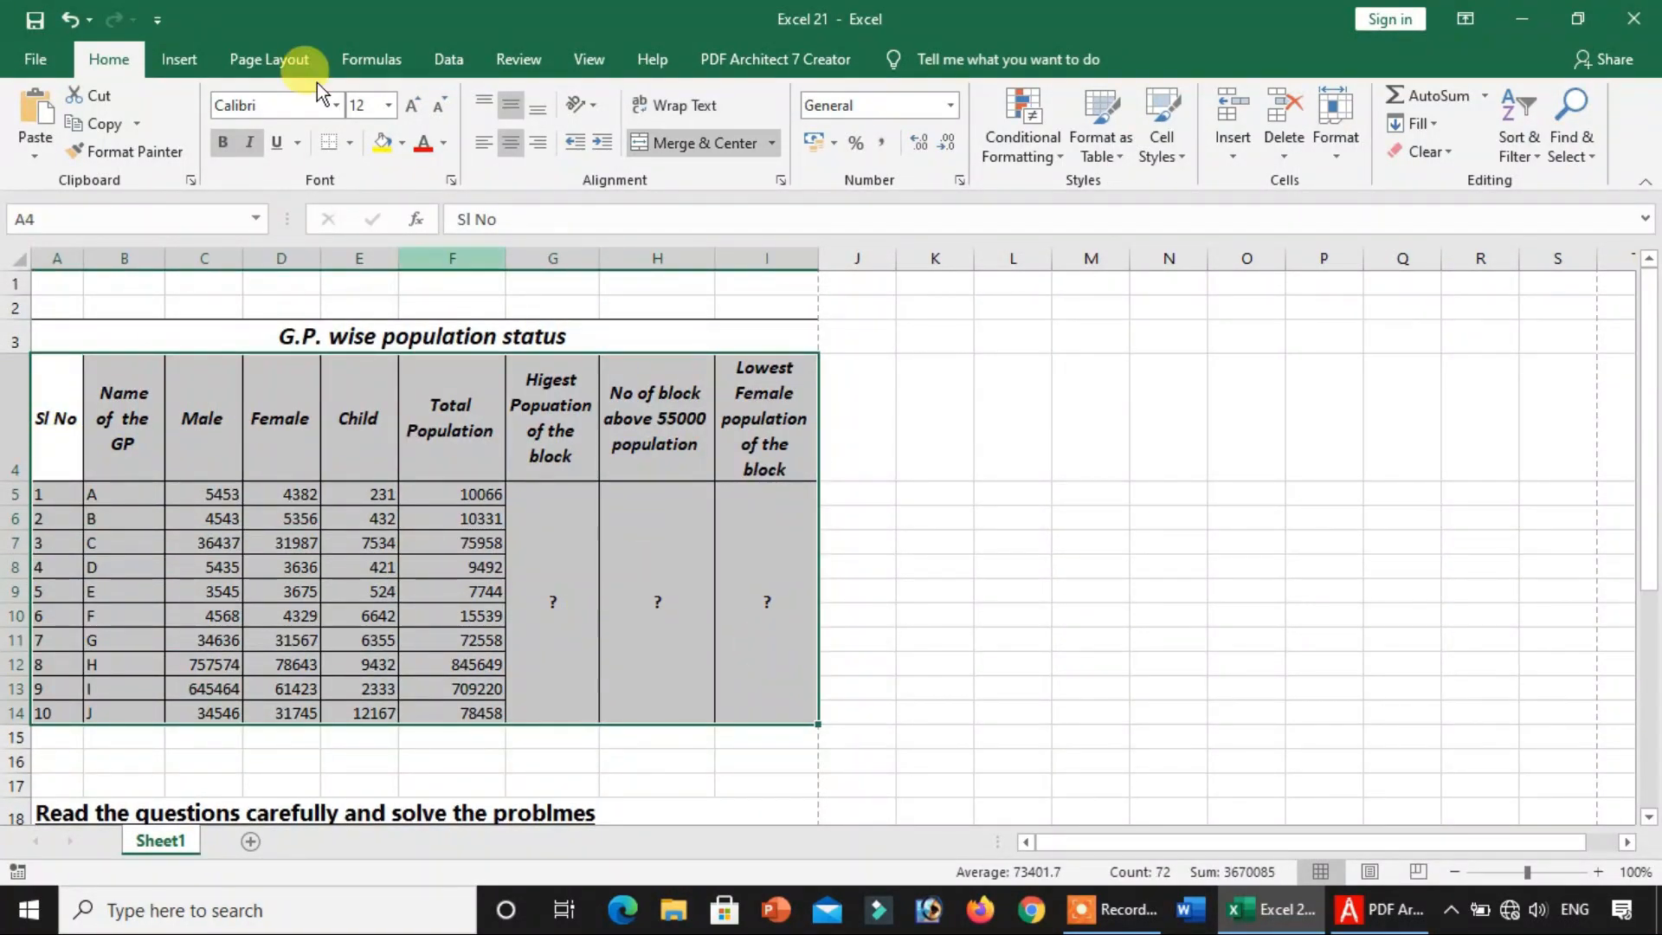
pyautogui.click(513, 144)
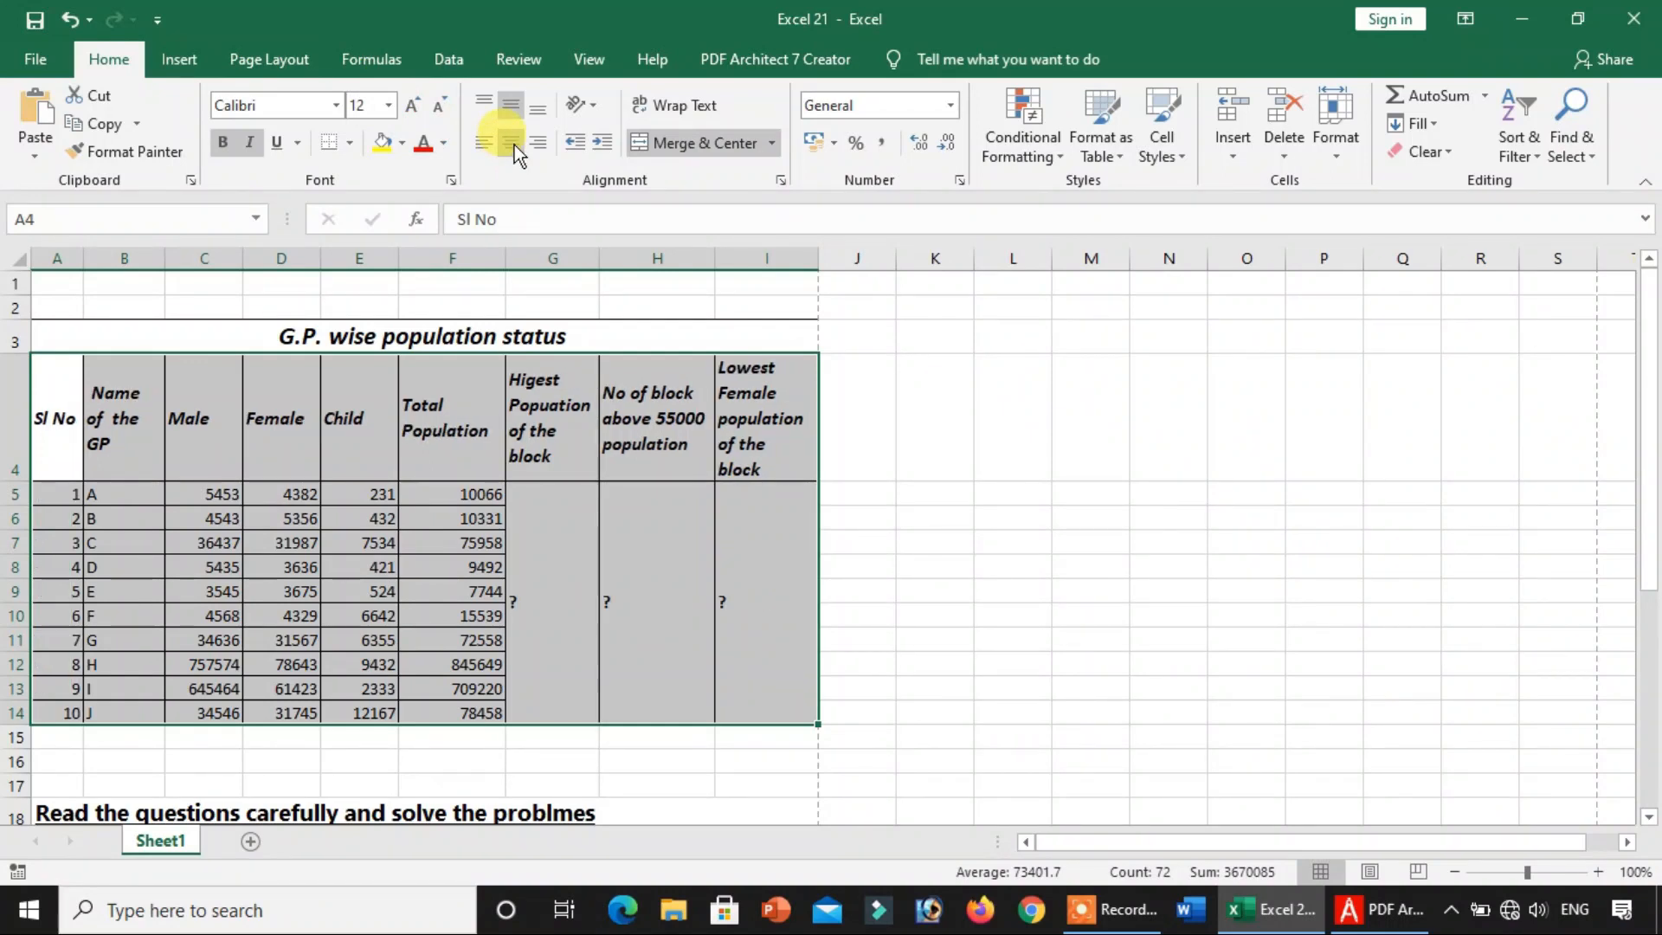
pyautogui.click(515, 144)
pyautogui.click(525, 531)
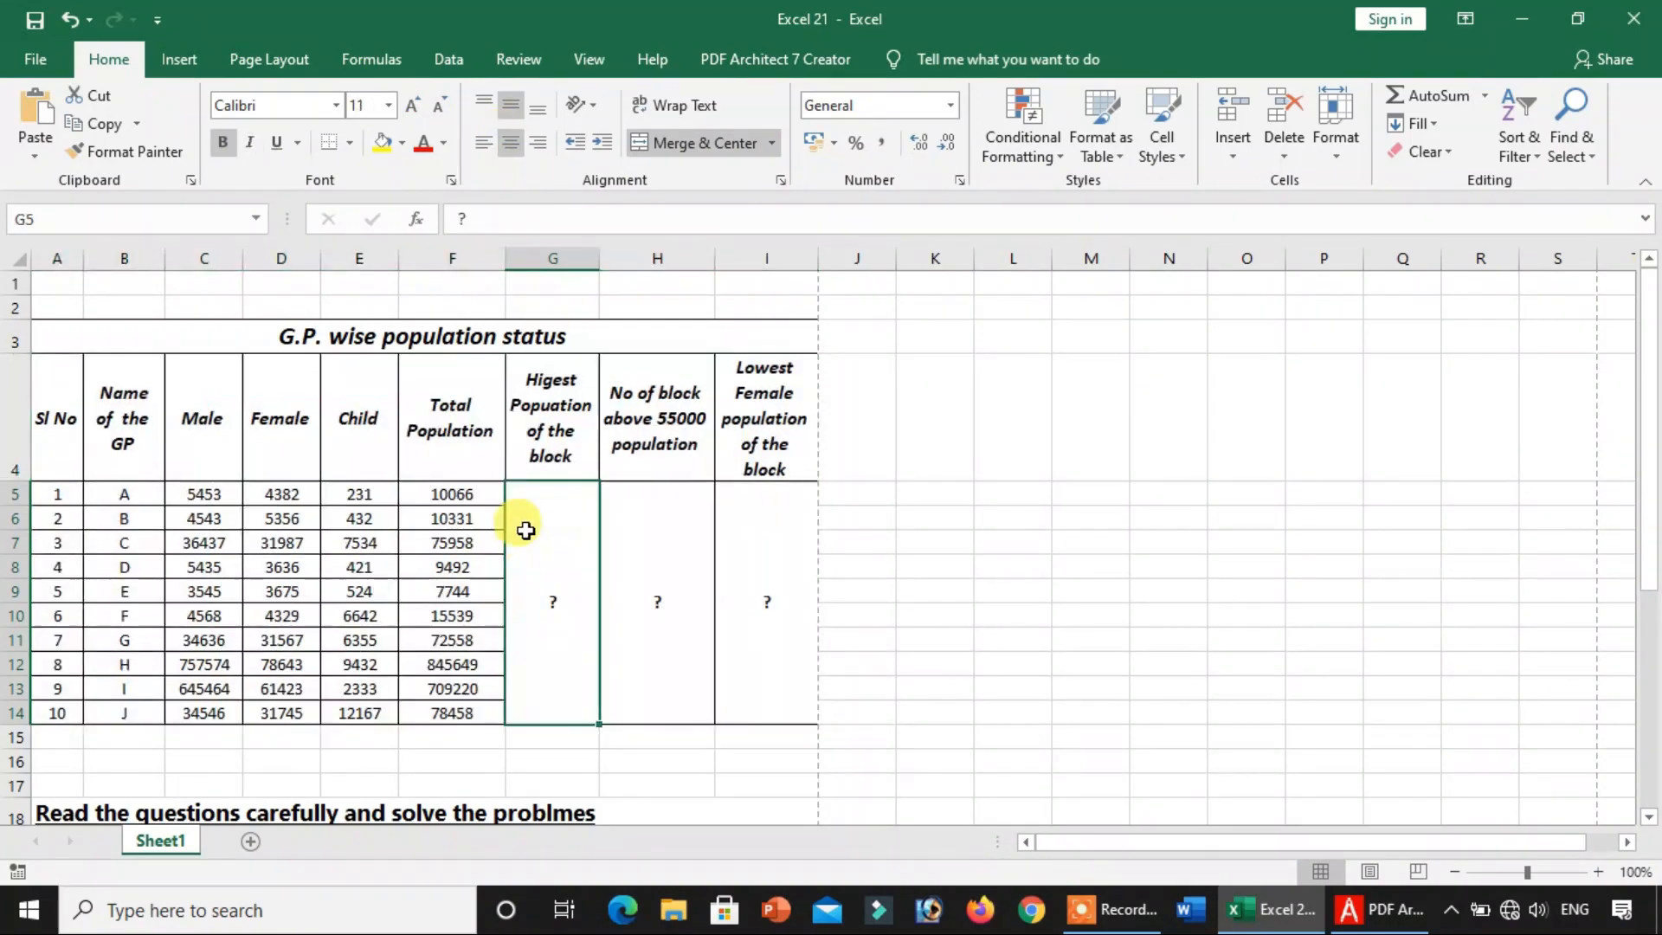
# - Replace the borders of the whole table, from the title row through row 14, with double lines on all cells
pyautogui.scroll(-4, 525, 531)
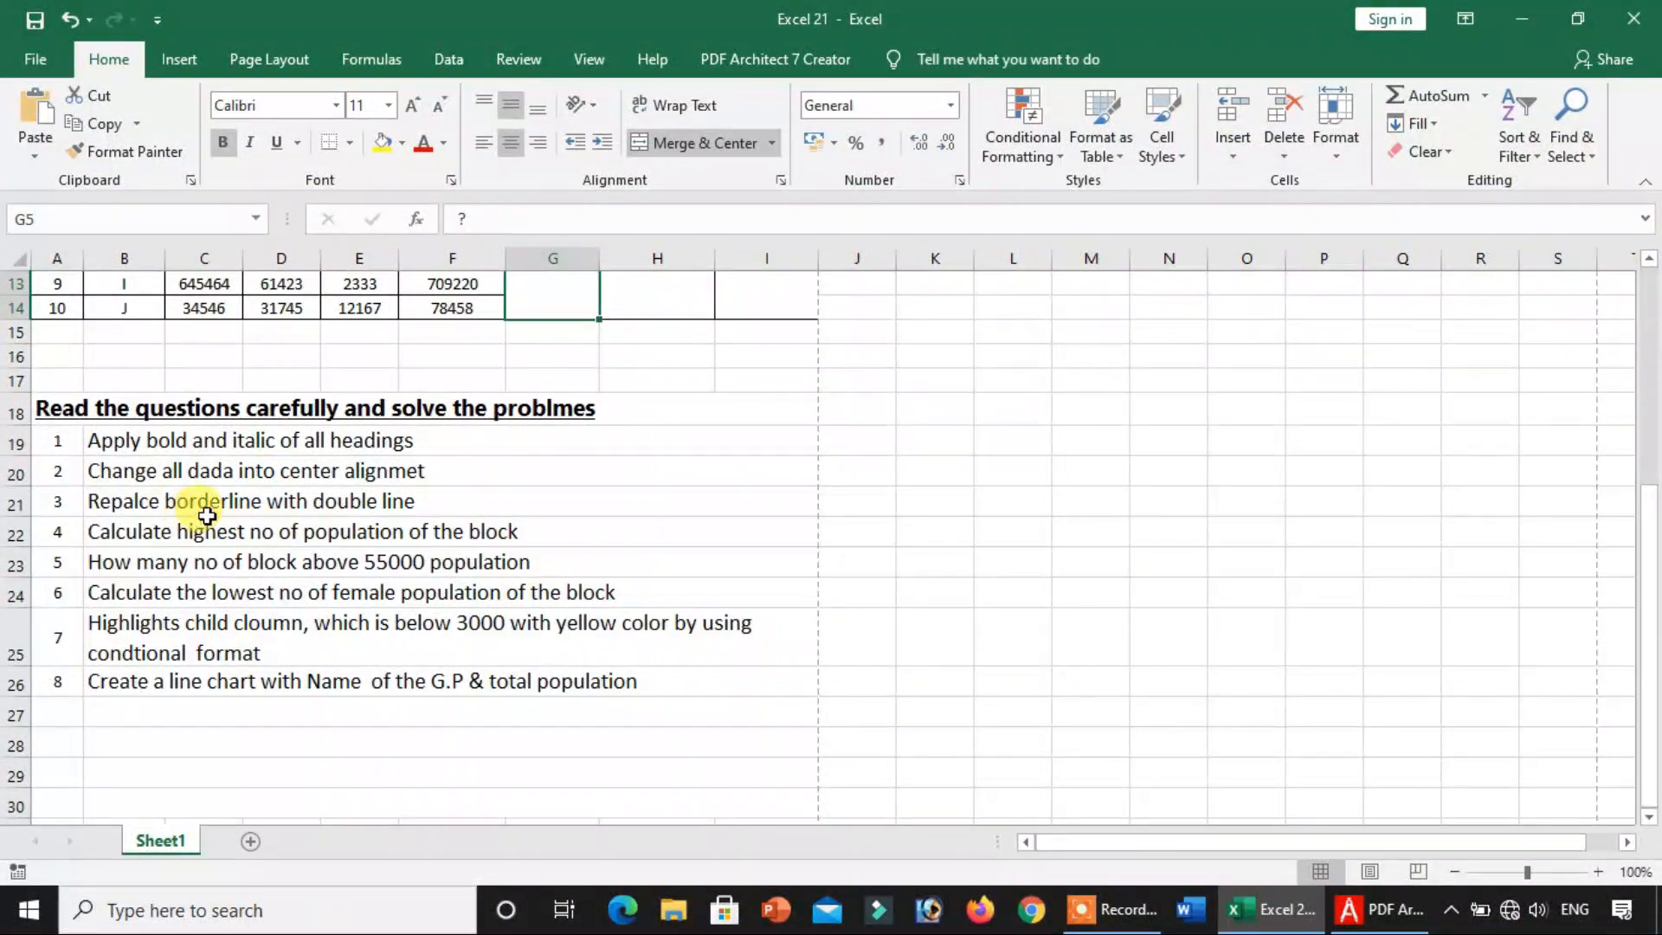
pyautogui.scroll(4, 360, 505)
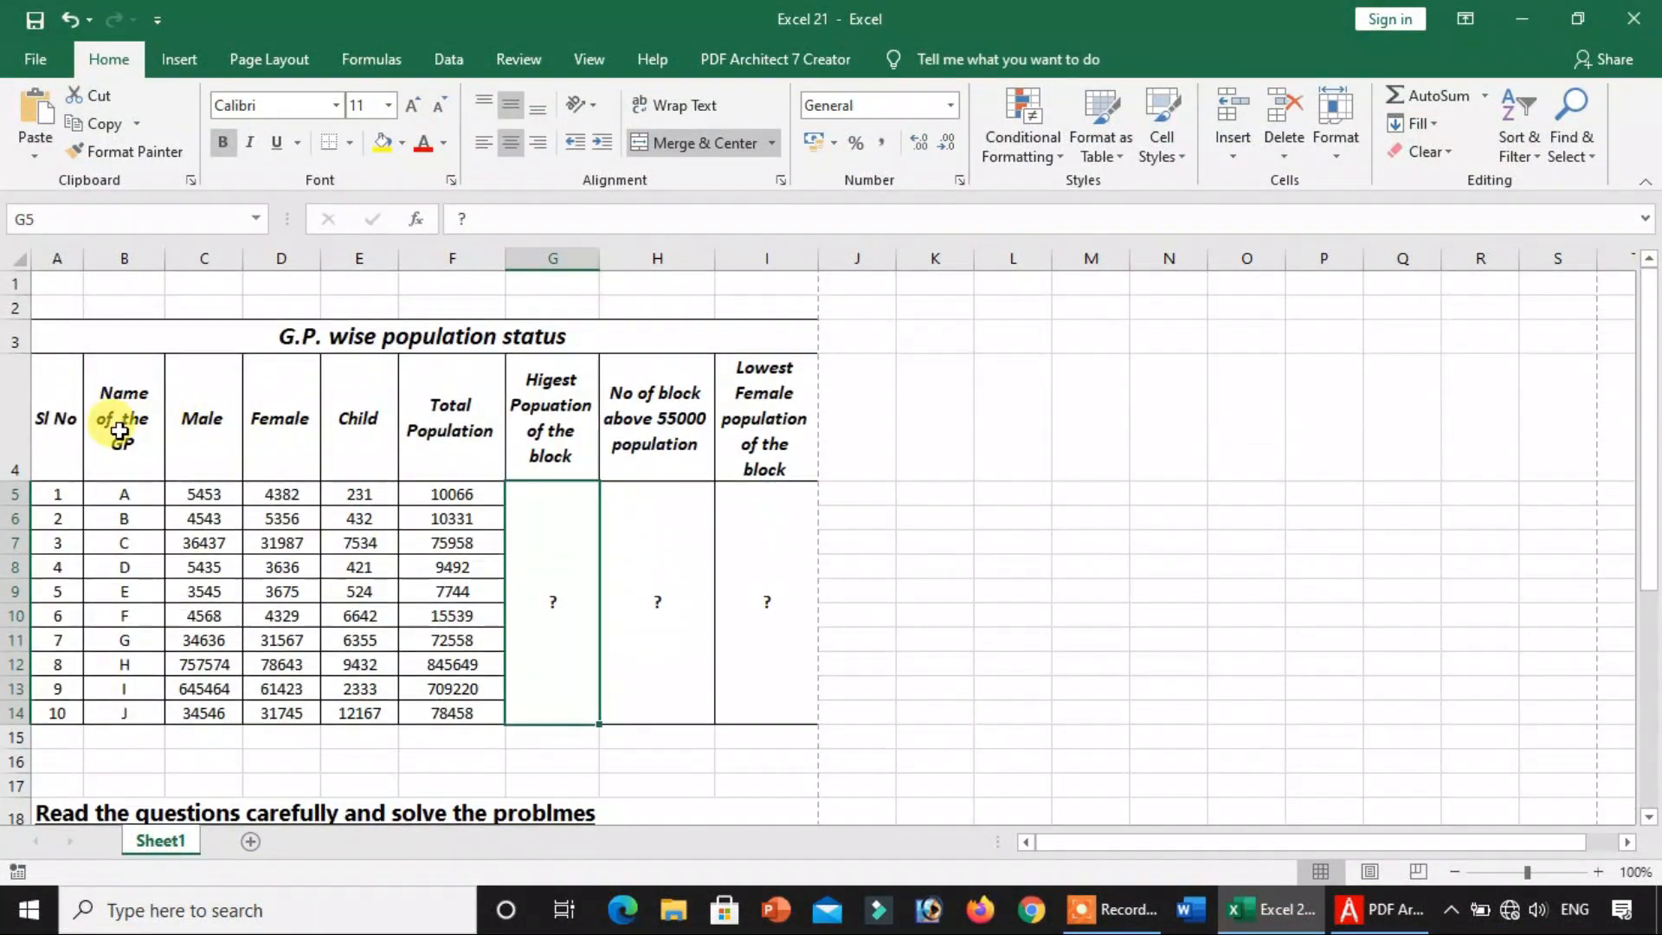
pyautogui.click(87, 444)
pyautogui.moveTo(221, 338); pyautogui.dragTo(557, 672)
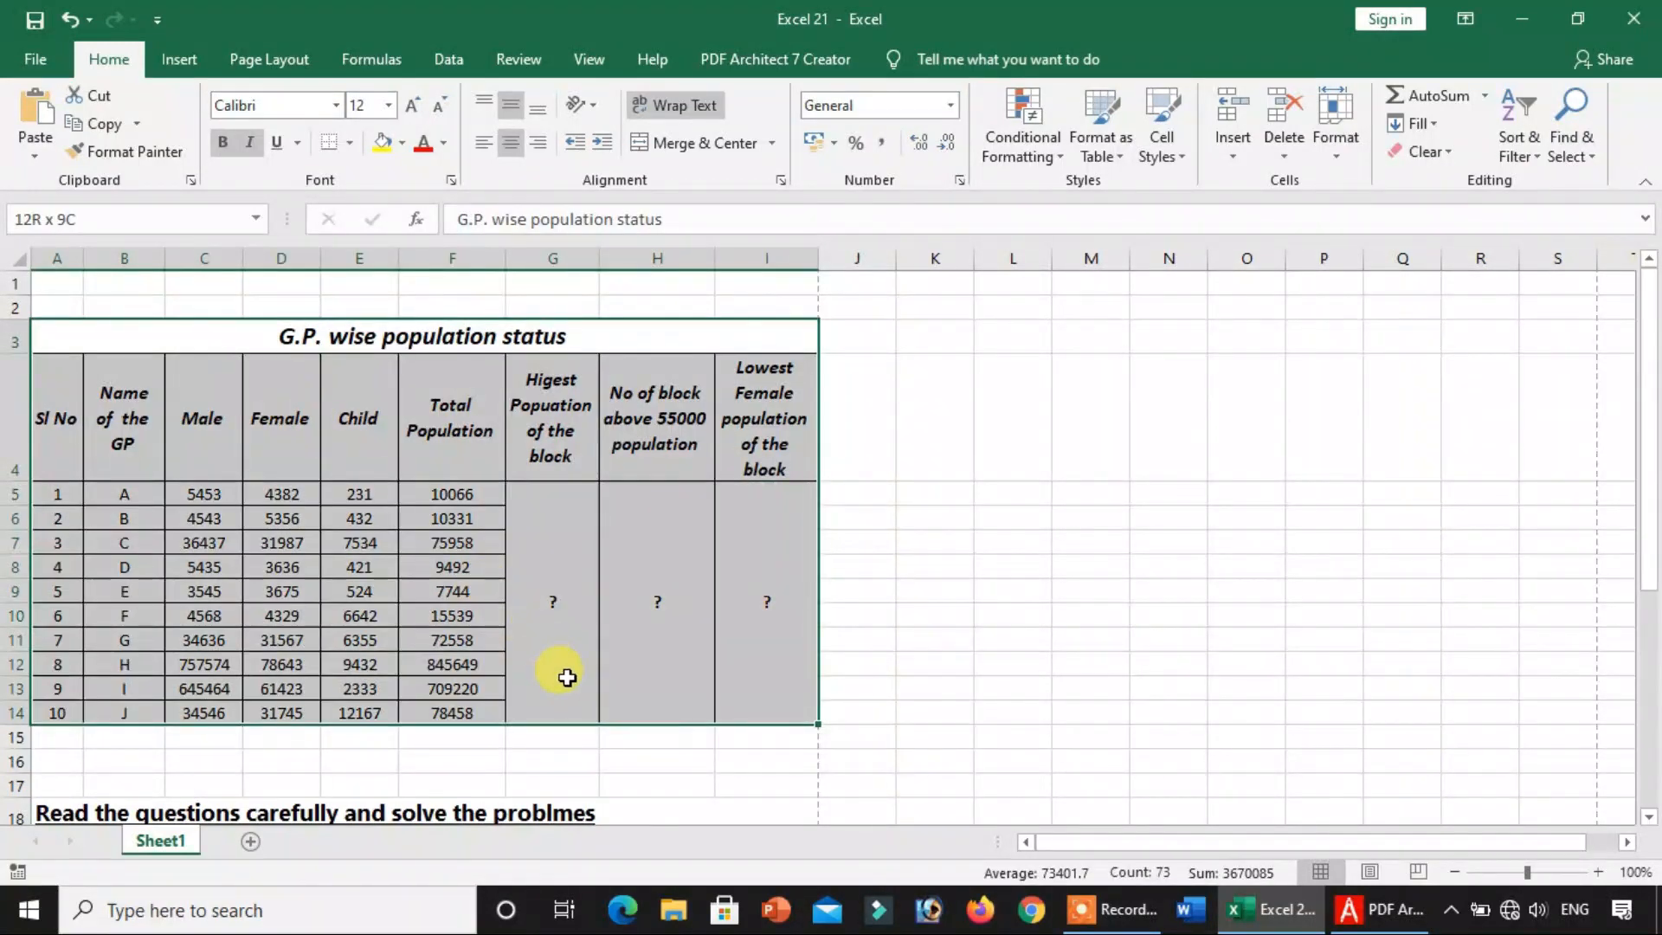
pyautogui.click(352, 144)
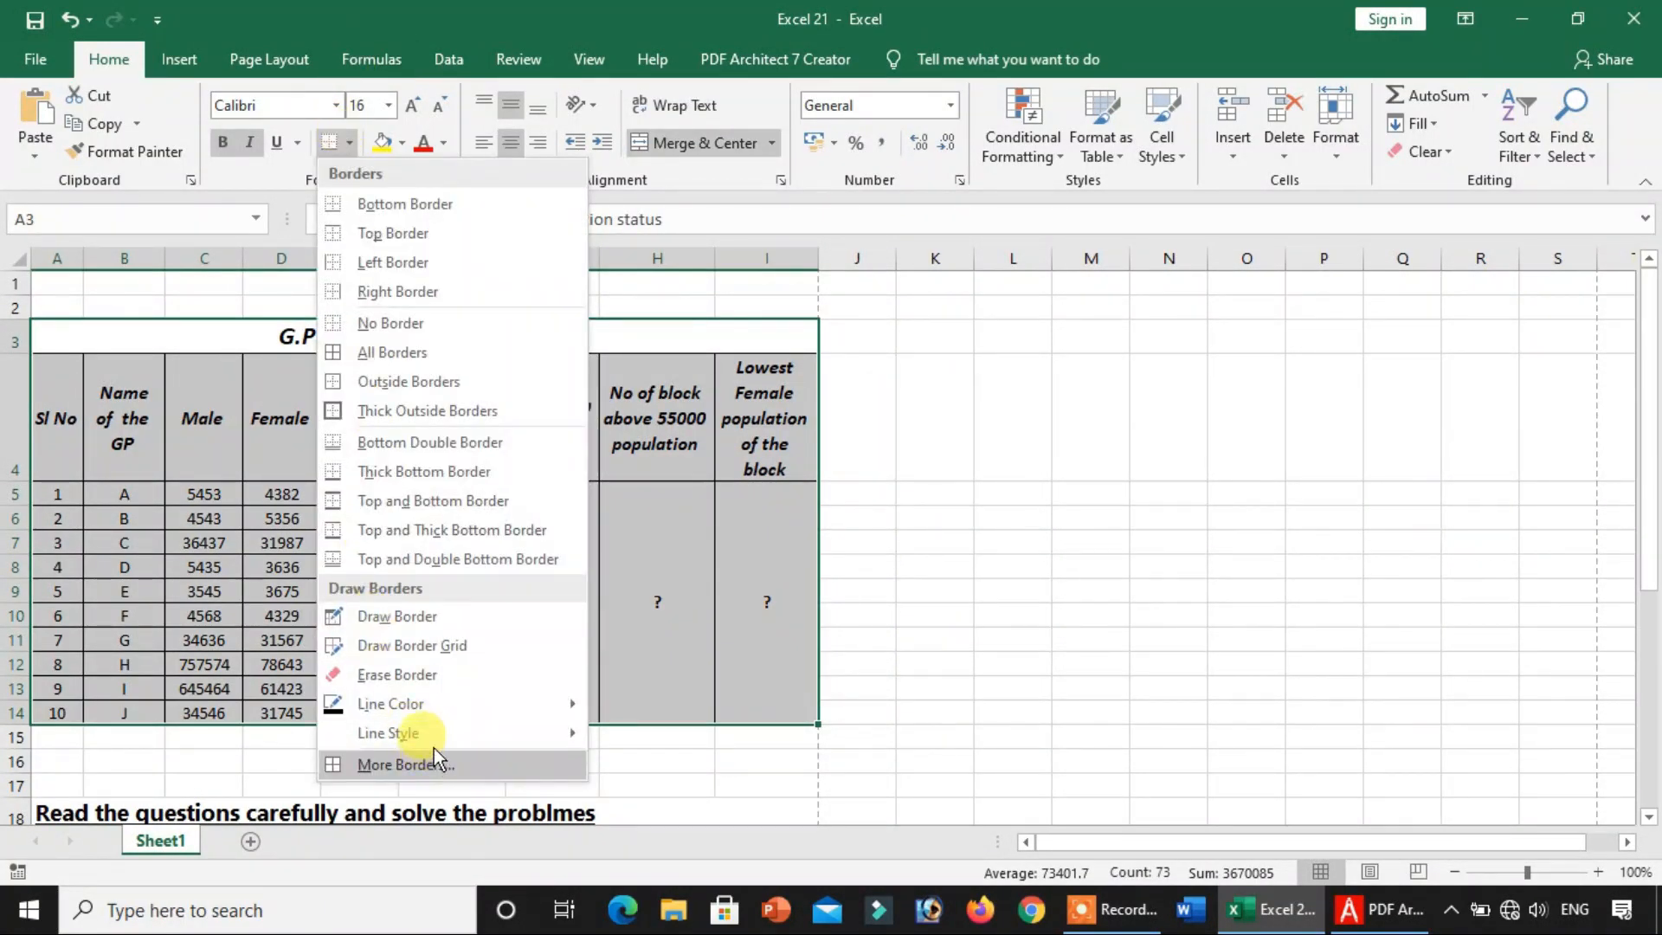
pyautogui.moveTo(434, 736)
pyautogui.click(684, 679)
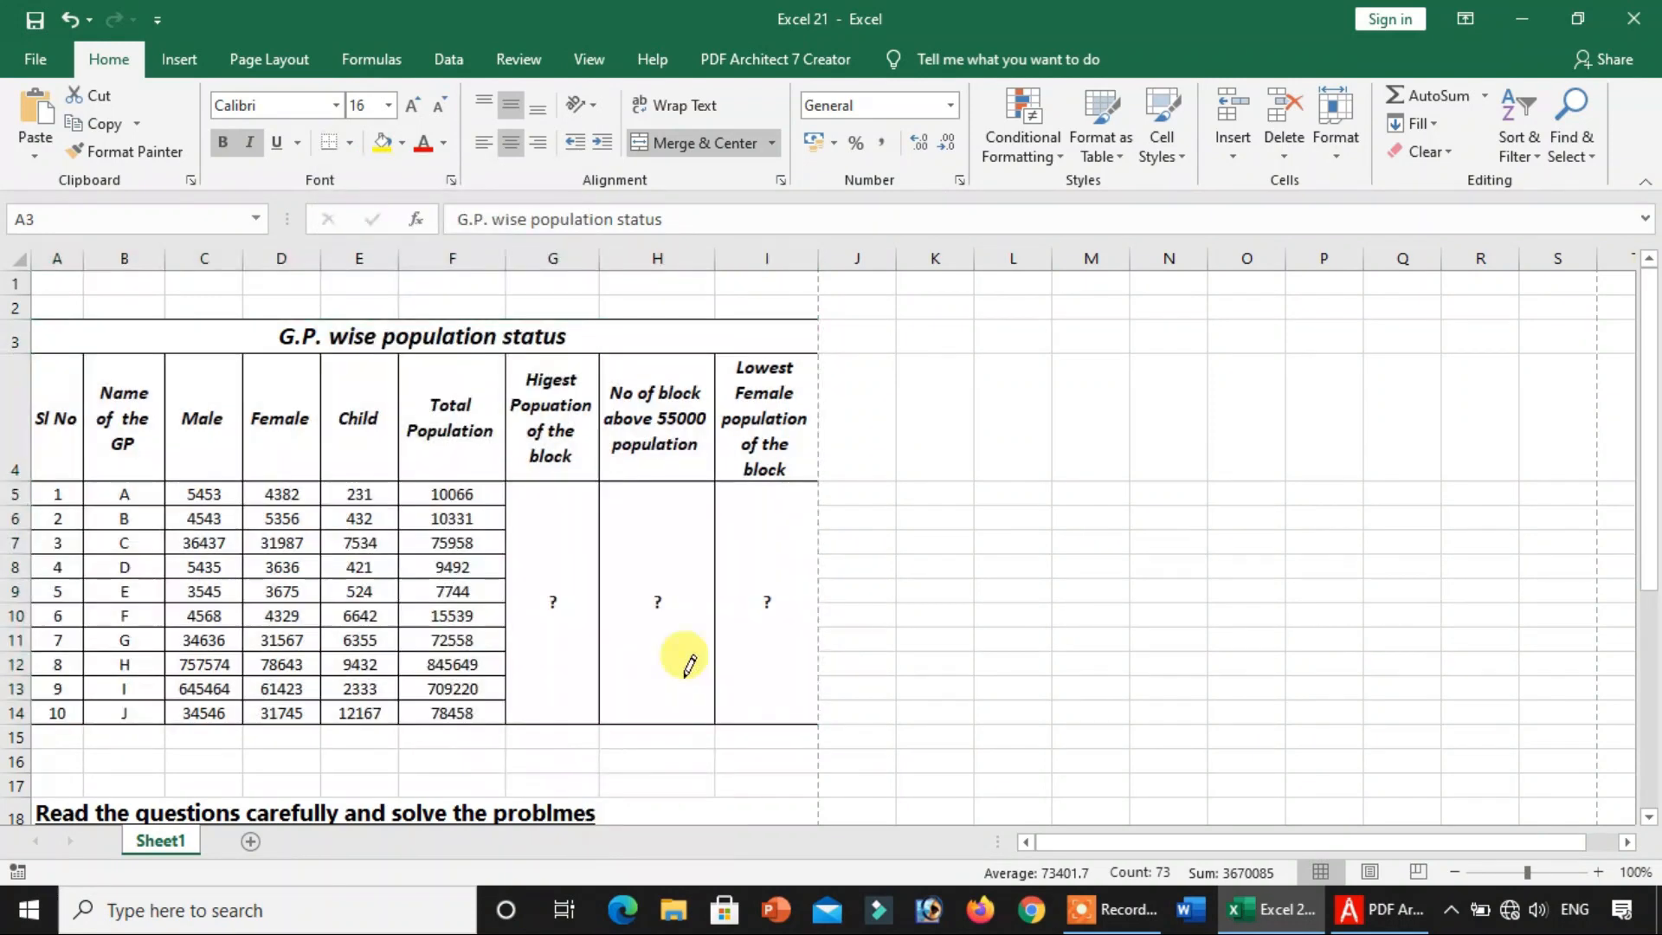
pyautogui.click(349, 146)
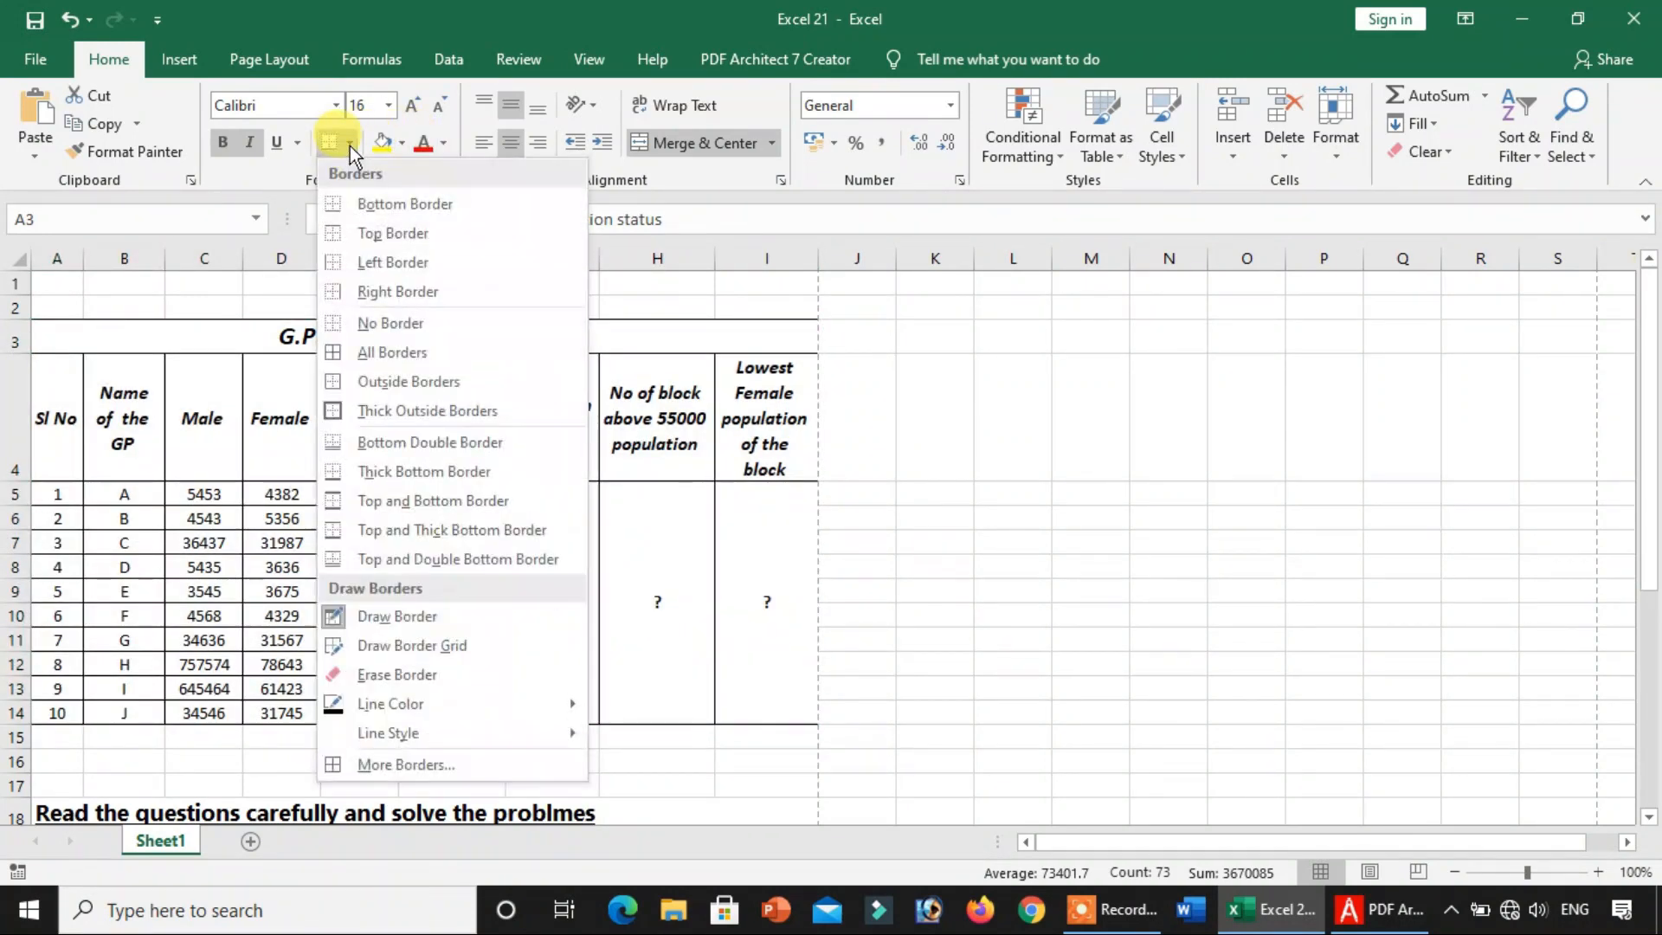
pyautogui.click(365, 346)
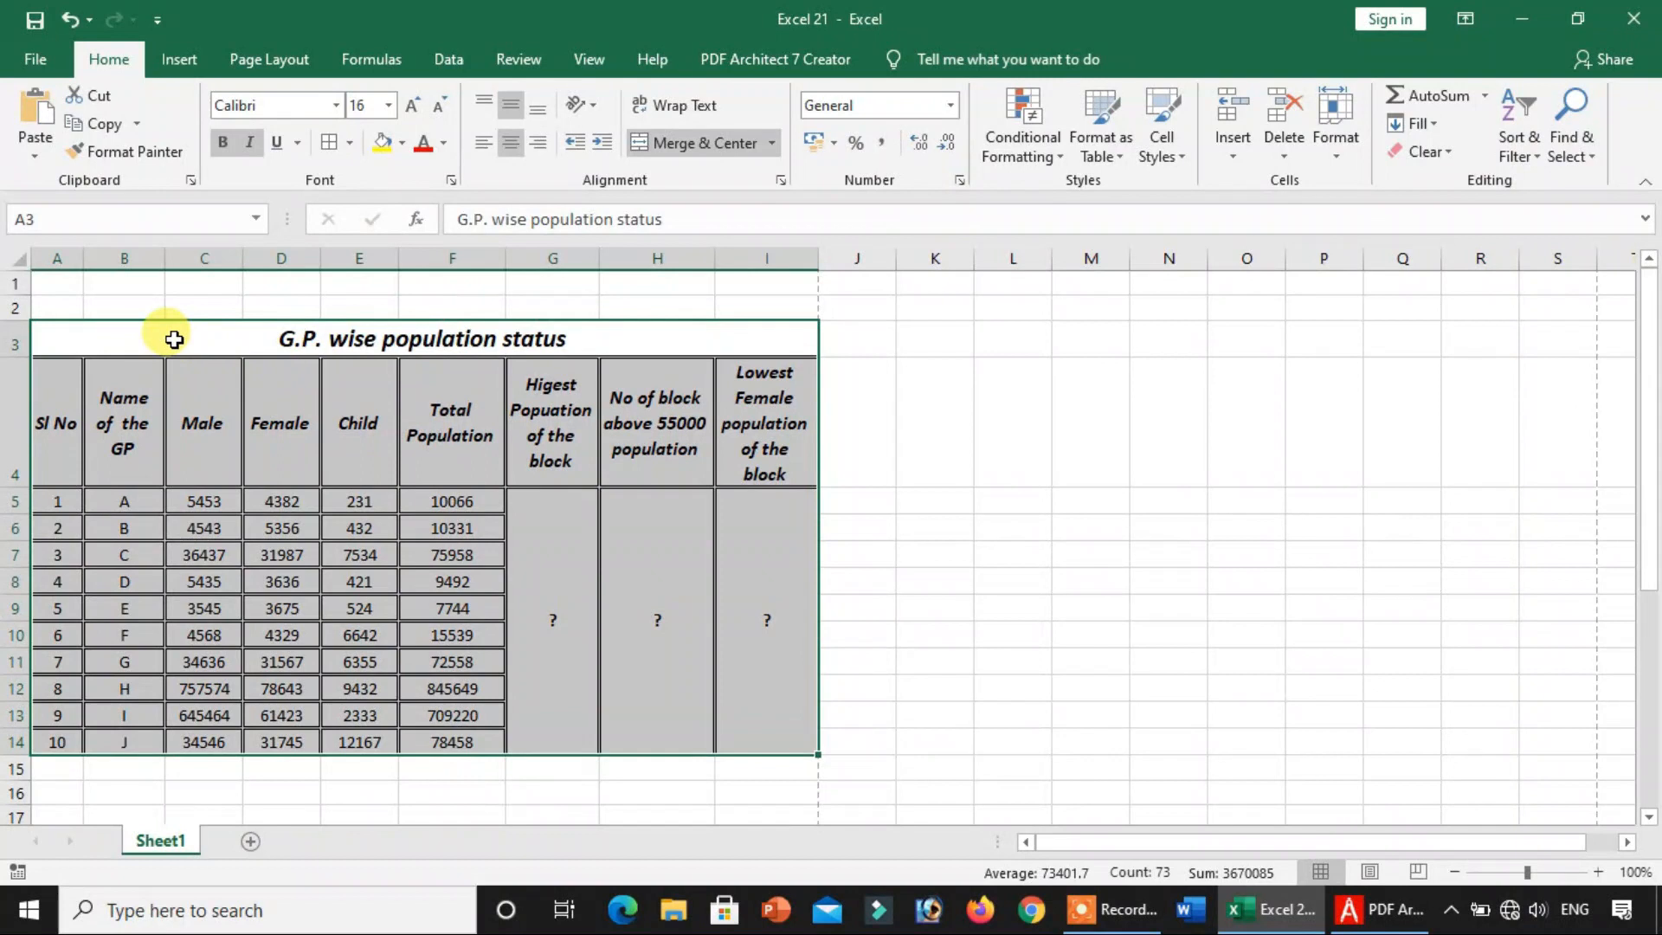
pyautogui.click(340, 447)
pyautogui.click(554, 589)
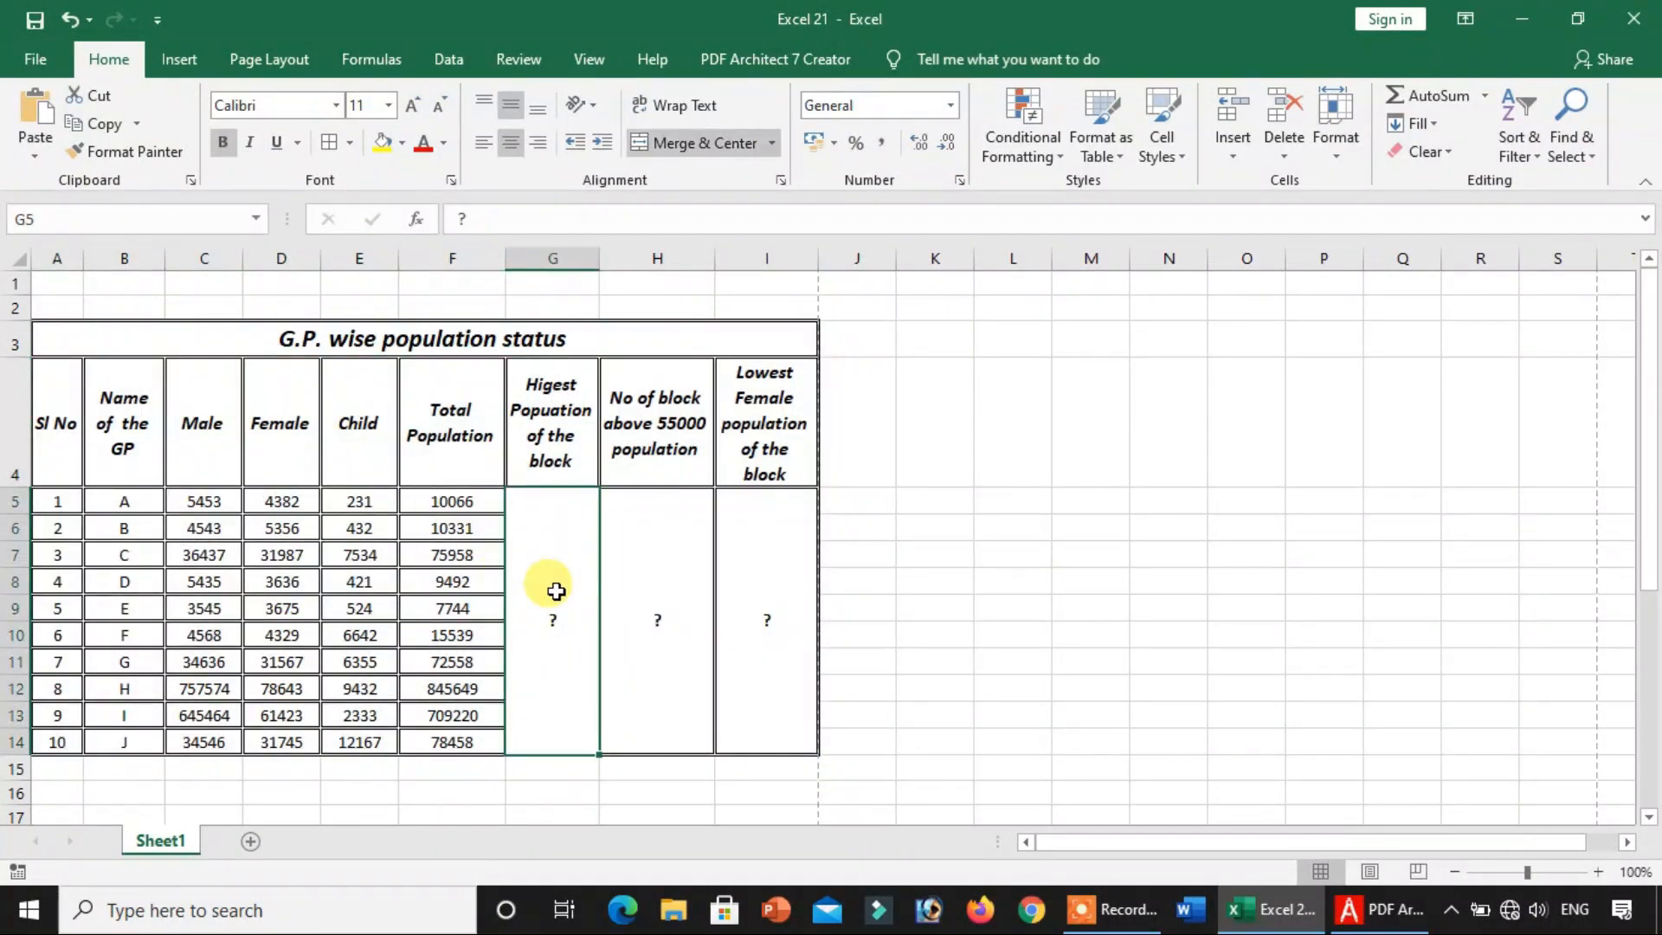
# - Calculate the highest population of the block in merged cell G5 with =MAX(F5:F14)
pyautogui.scroll(-3, 555, 591)
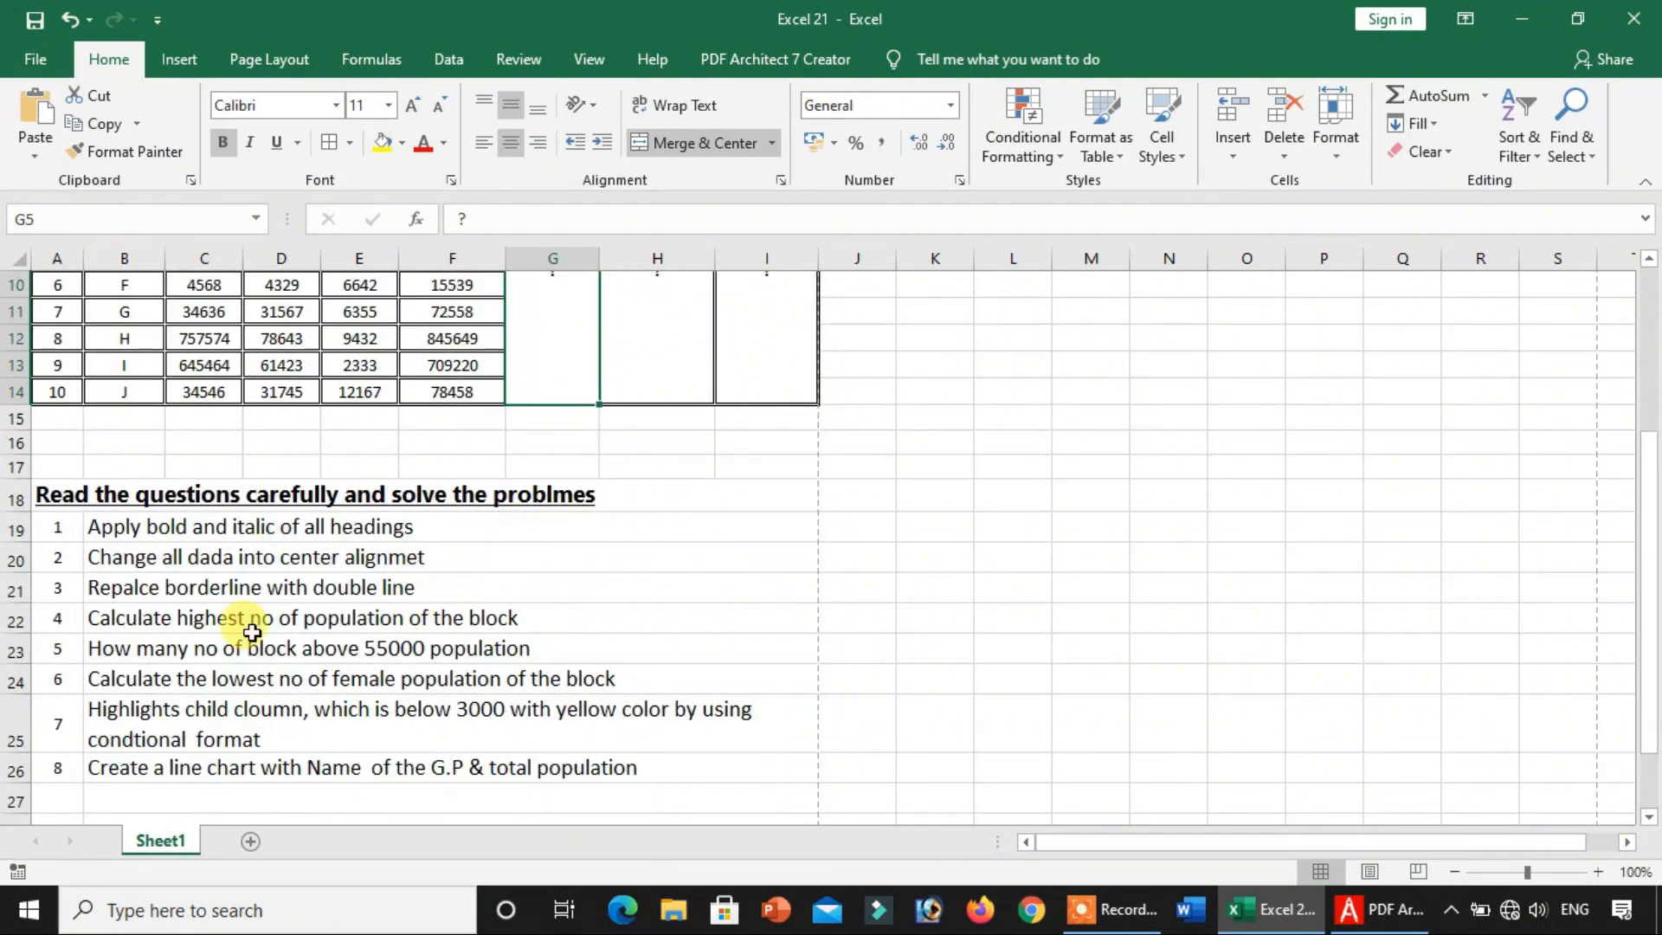
pyautogui.click(240, 625)
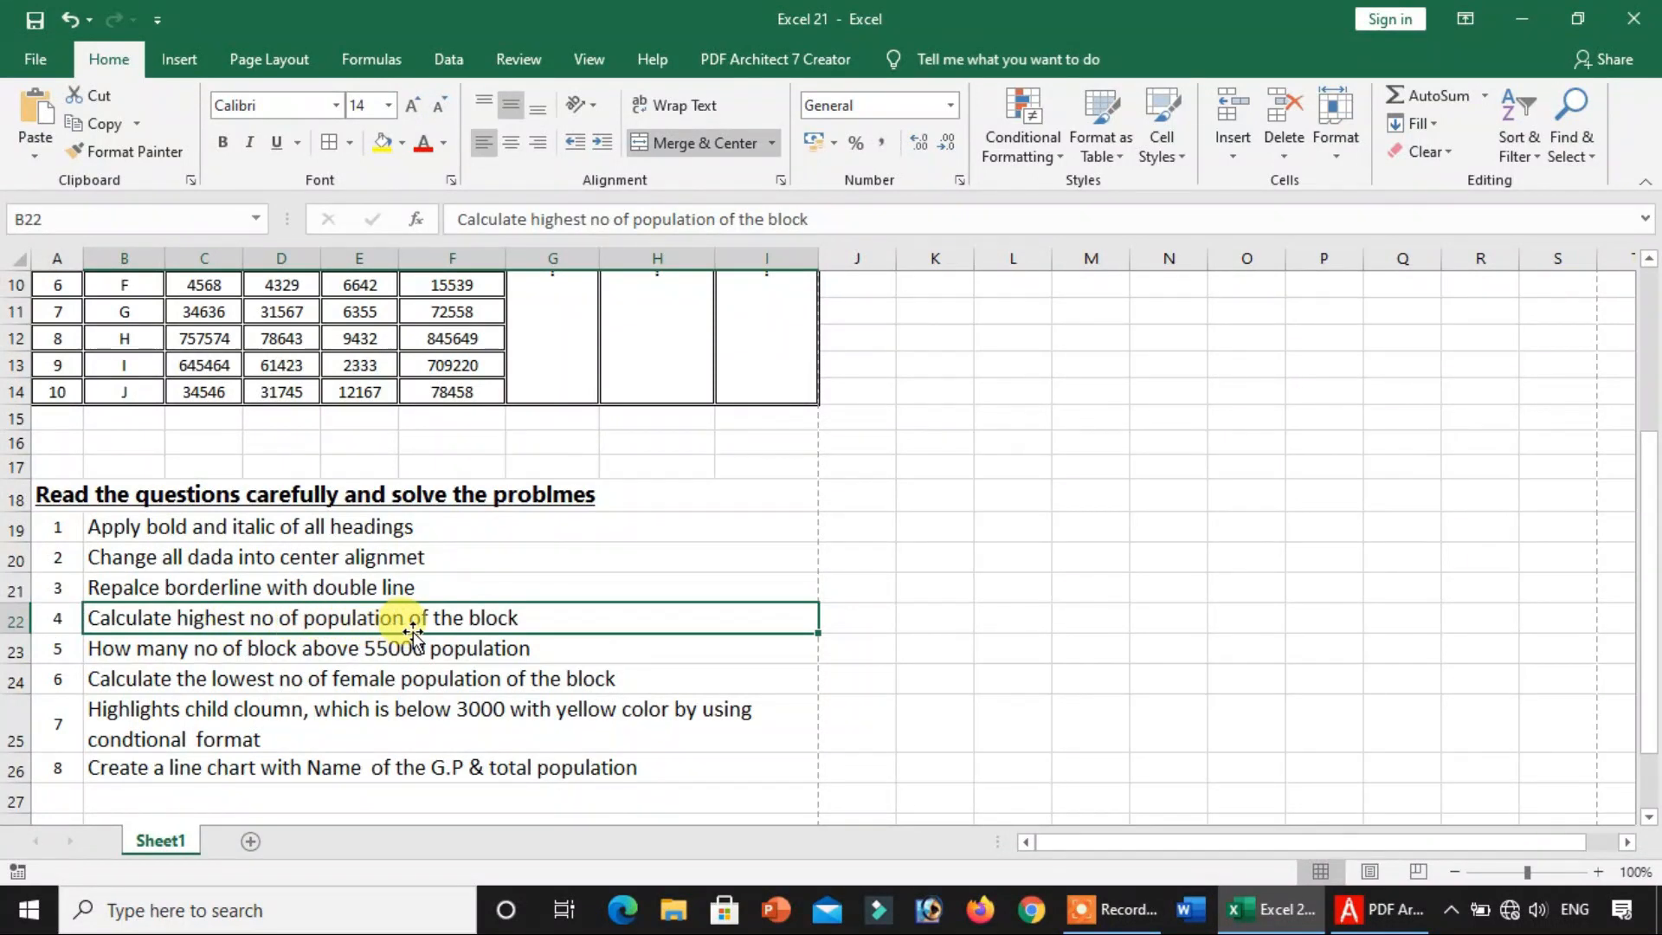
pyautogui.scroll(3, 512, 628)
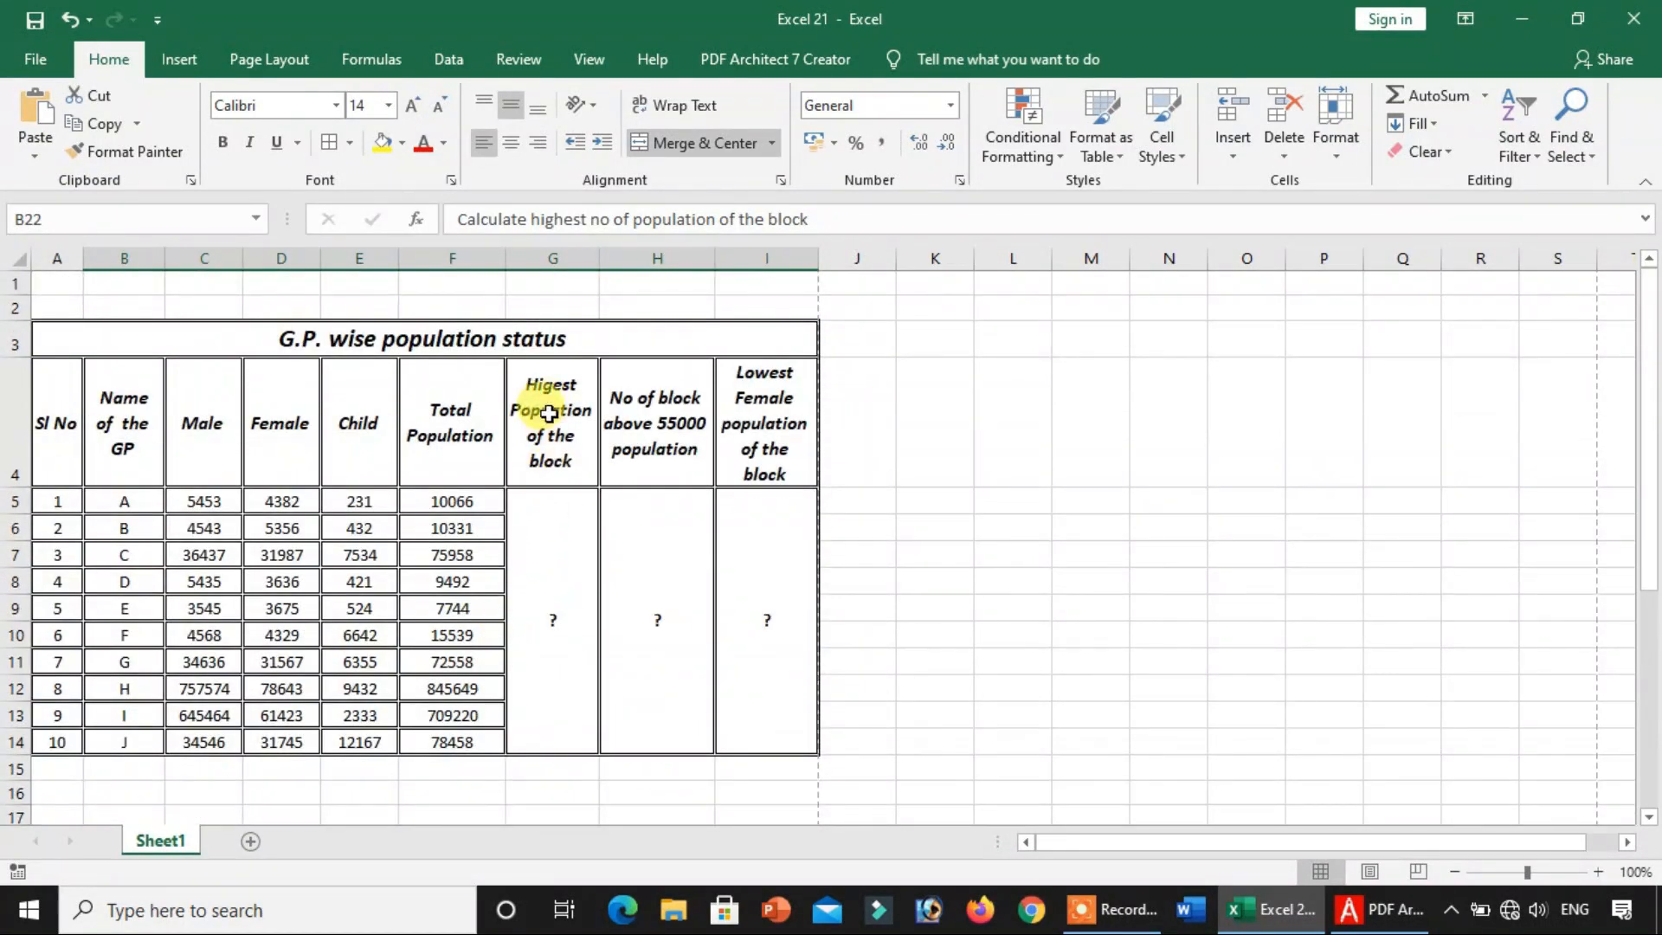
pyautogui.click(551, 632)
pyautogui.write('=')
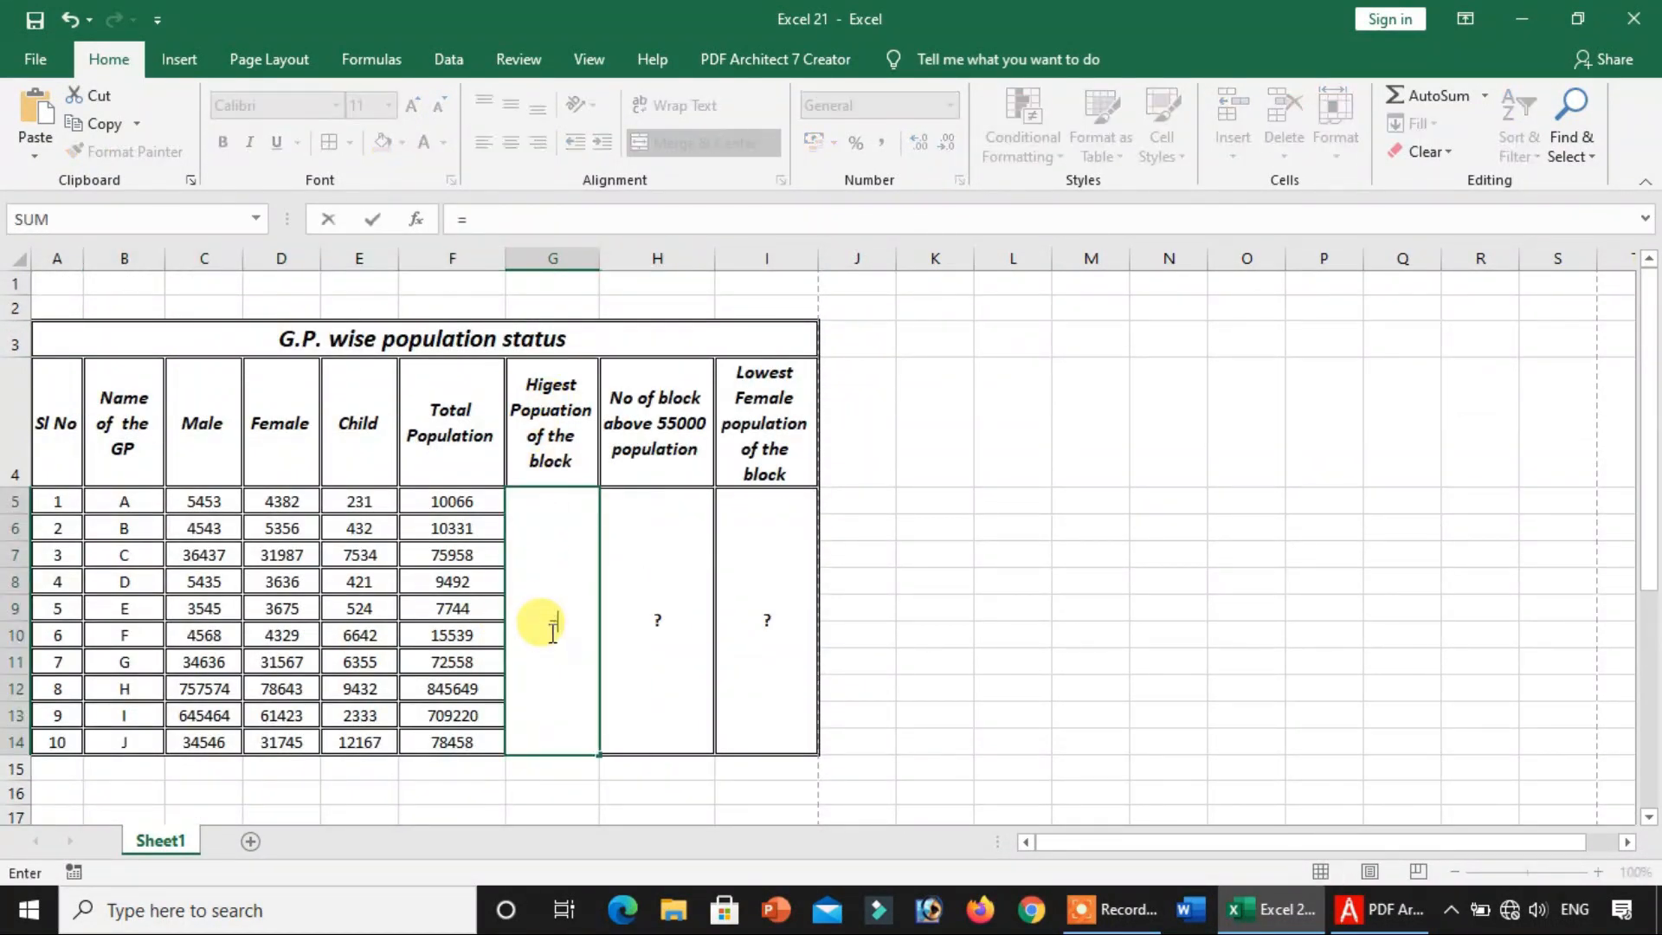
pyautogui.write('max(')
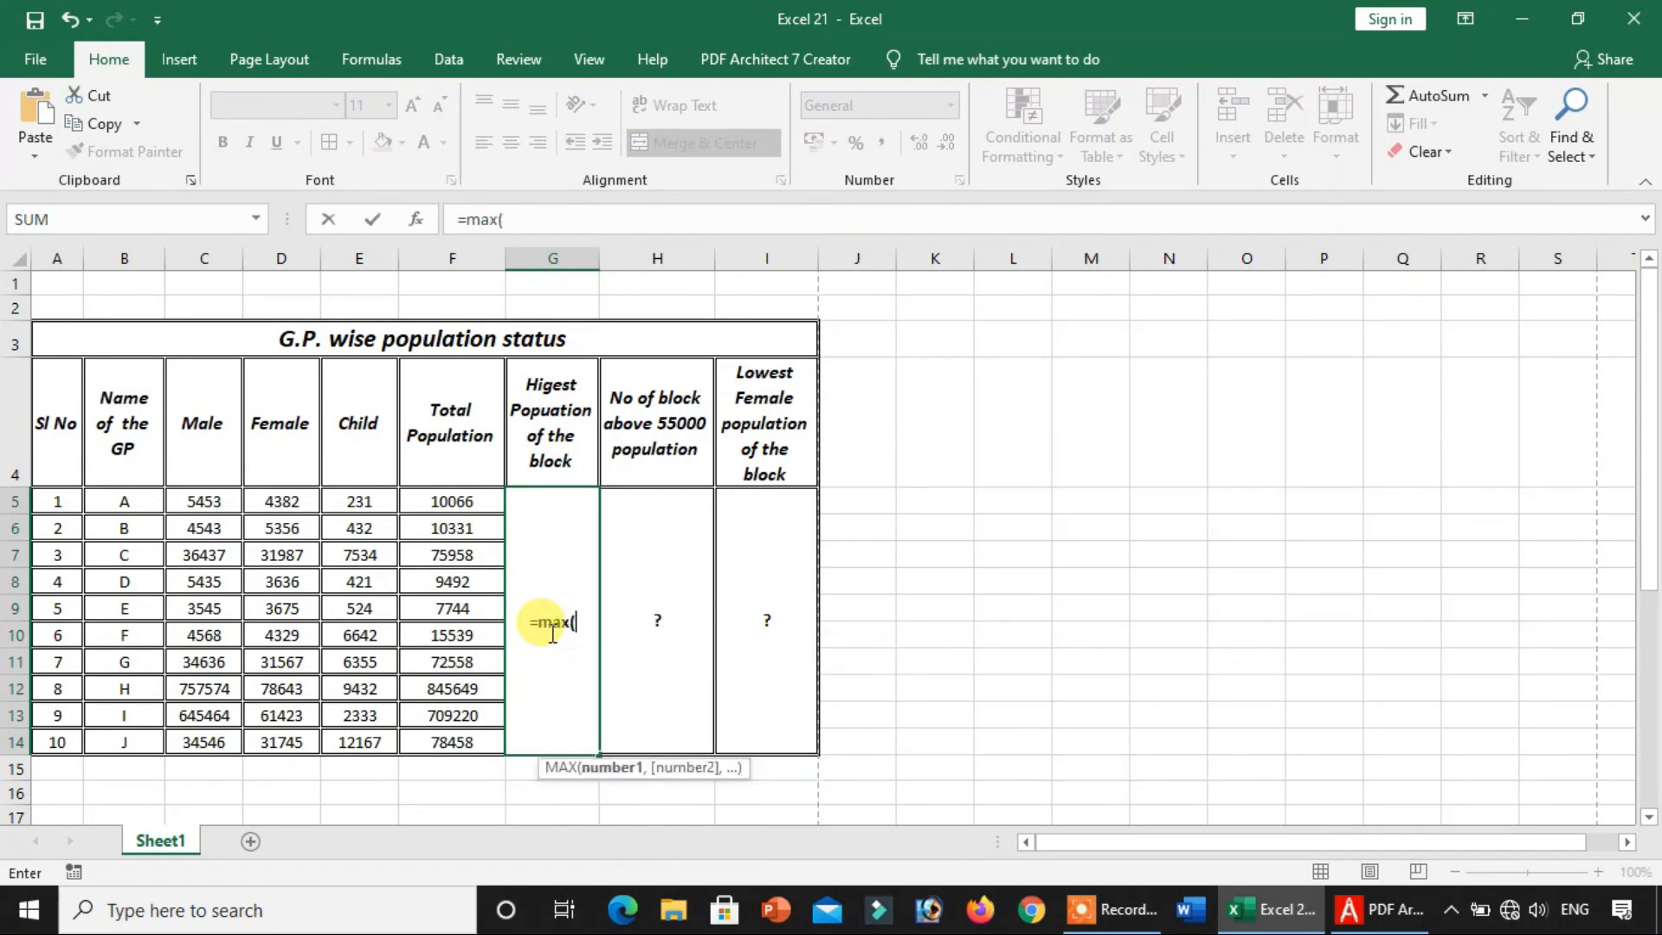
pyautogui.moveTo(449, 497); pyautogui.dragTo(470, 750)
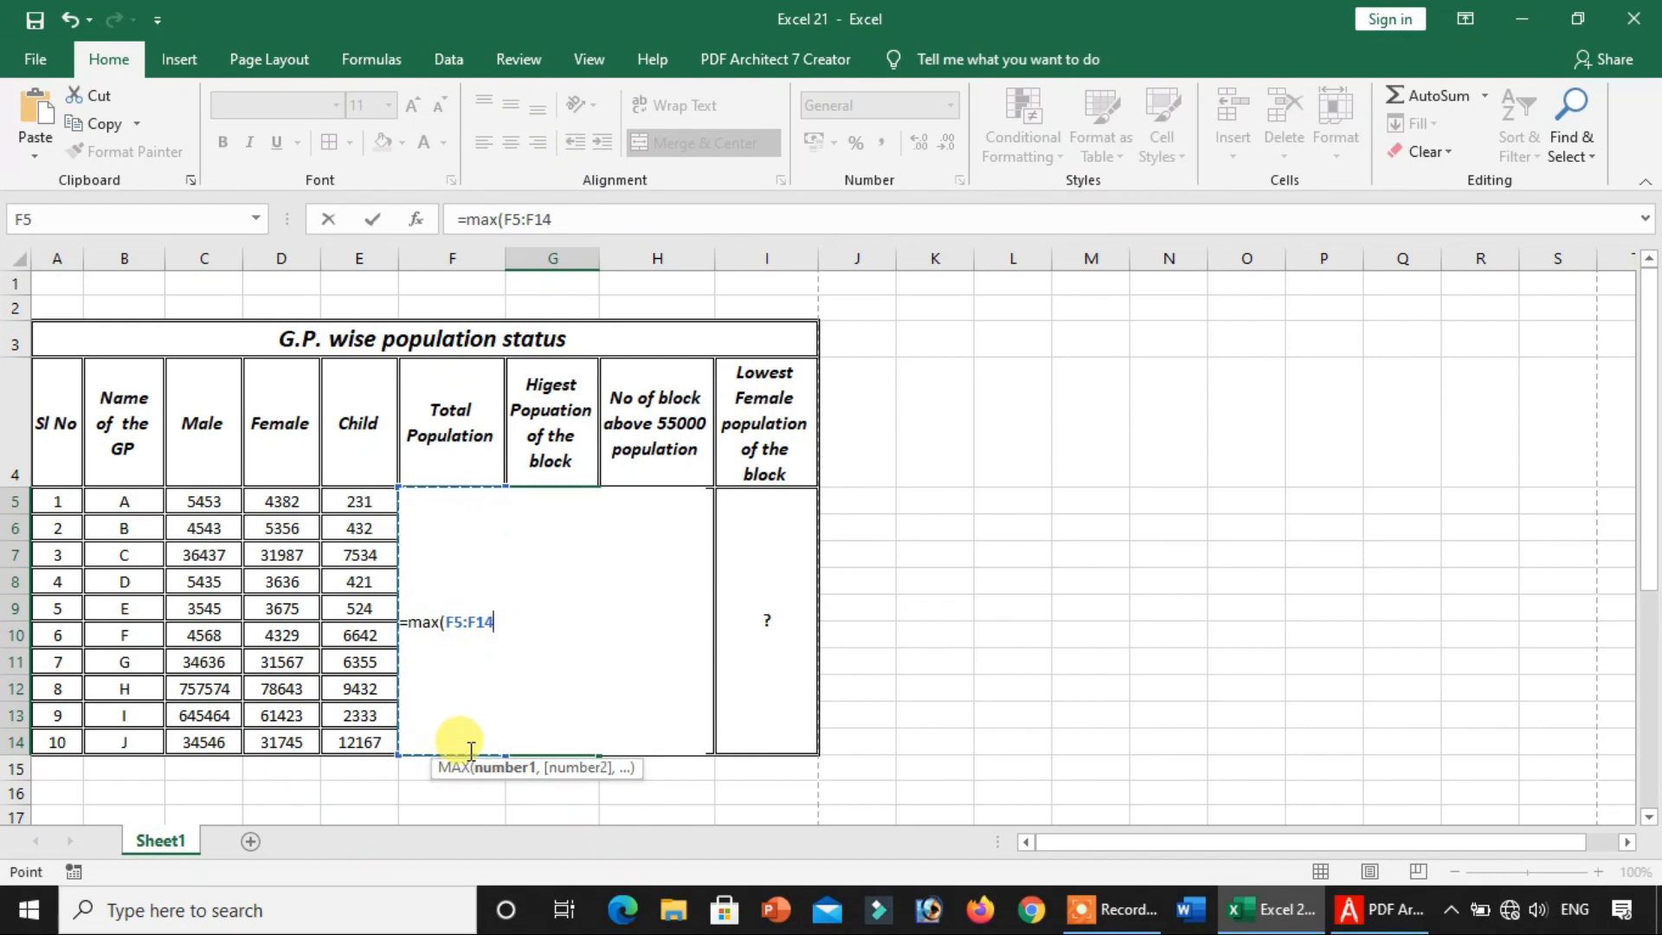
pyautogui.write(')')
pyautogui.press('Return')
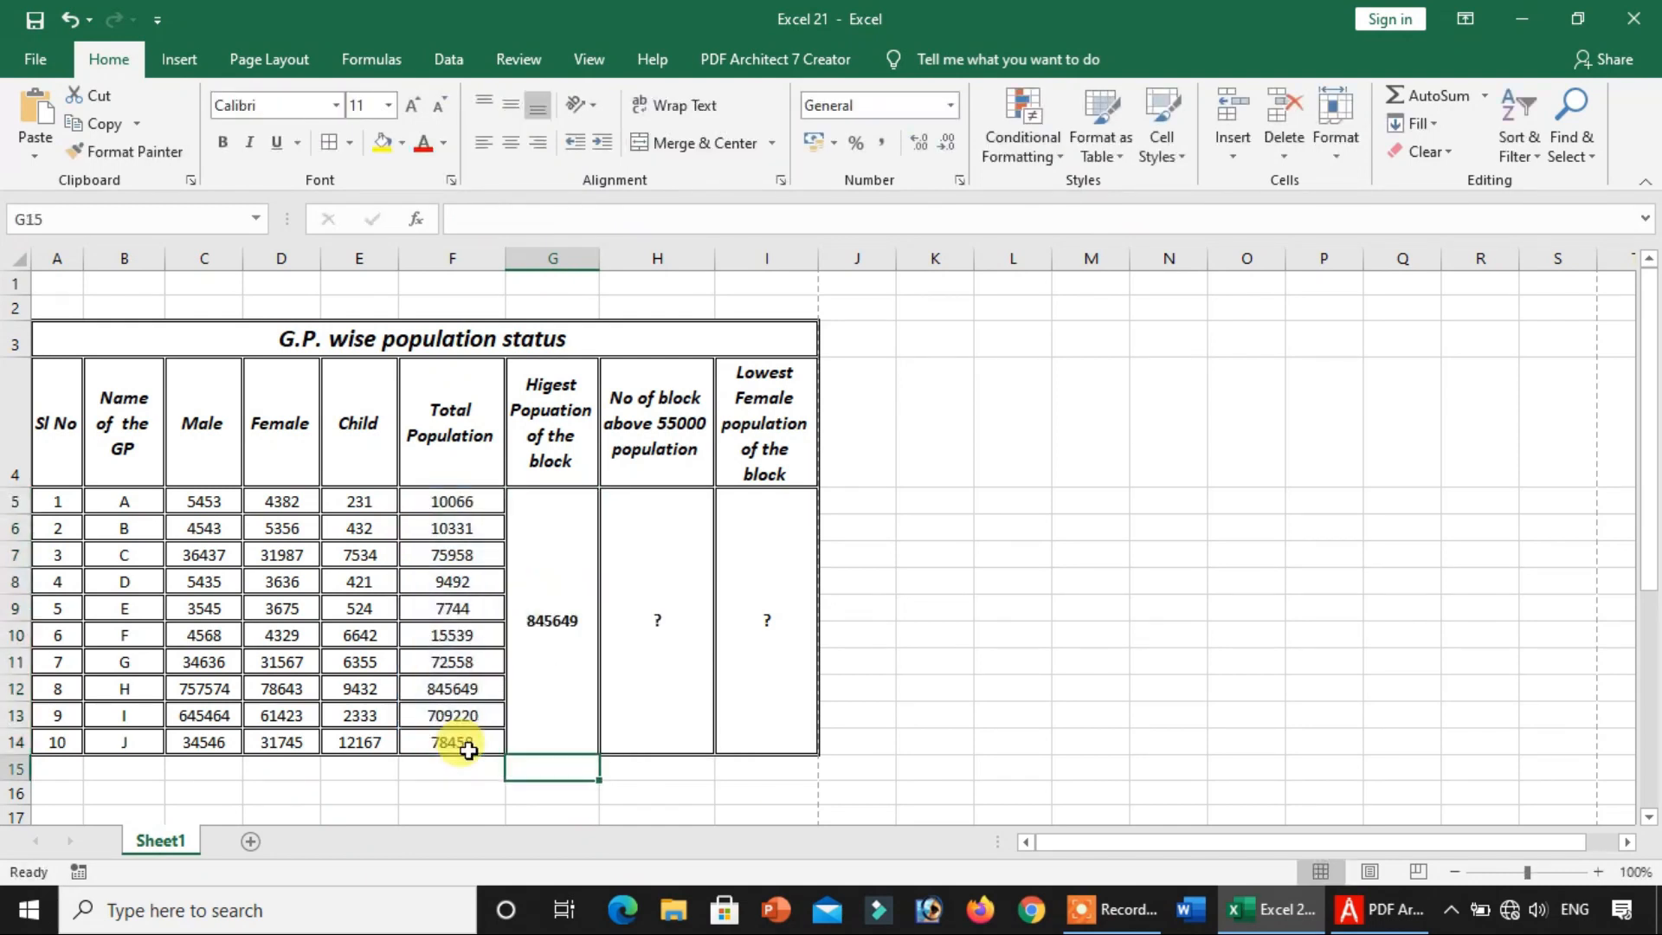
pyautogui.click(529, 642)
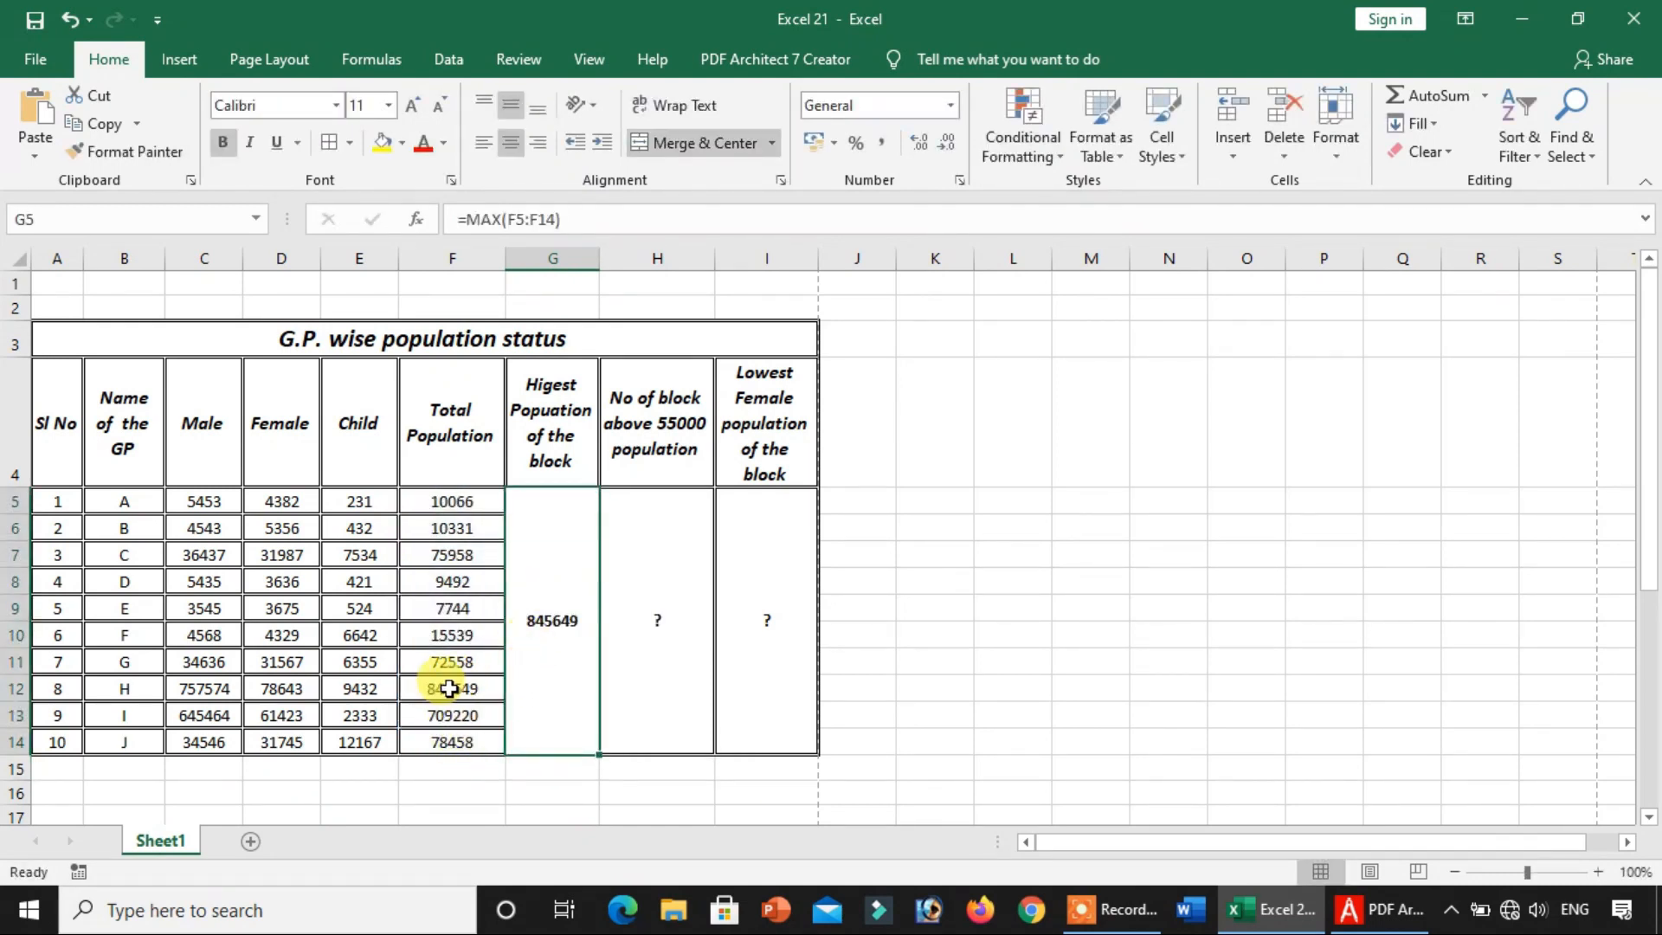
# - Count the blocks above 55000 population in merged cell H5 with =COUNTIF(F5:F14,">55000")
pyautogui.click(630, 641)
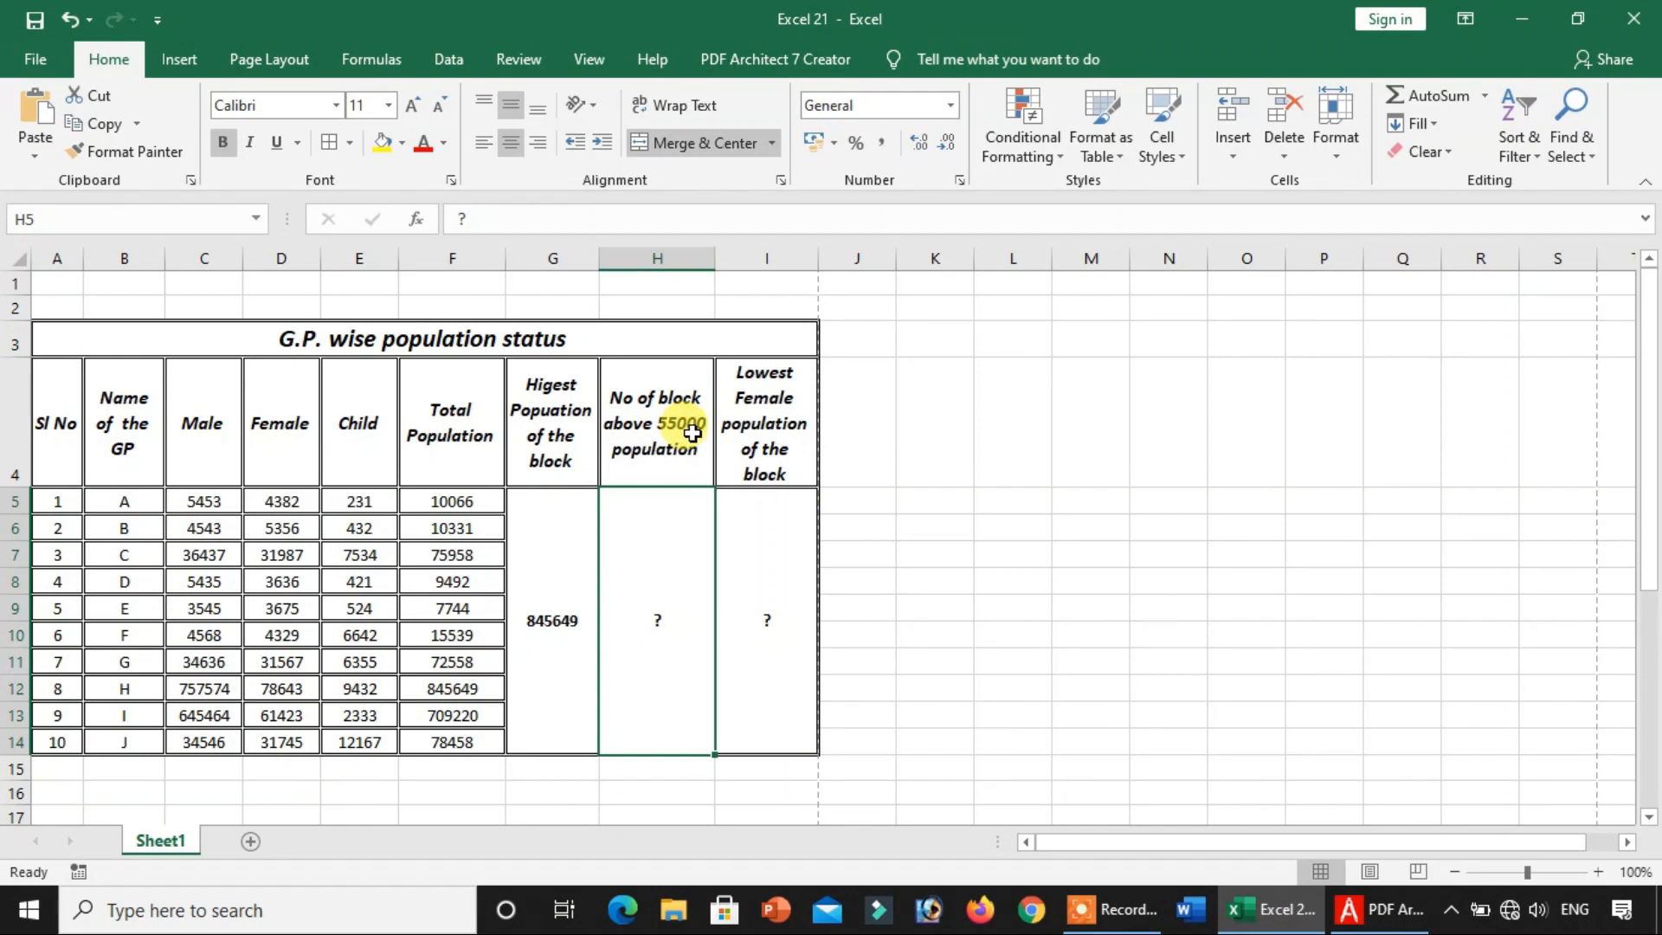
pyautogui.click(546, 589)
pyautogui.click(645, 596)
pyautogui.write('=countif')
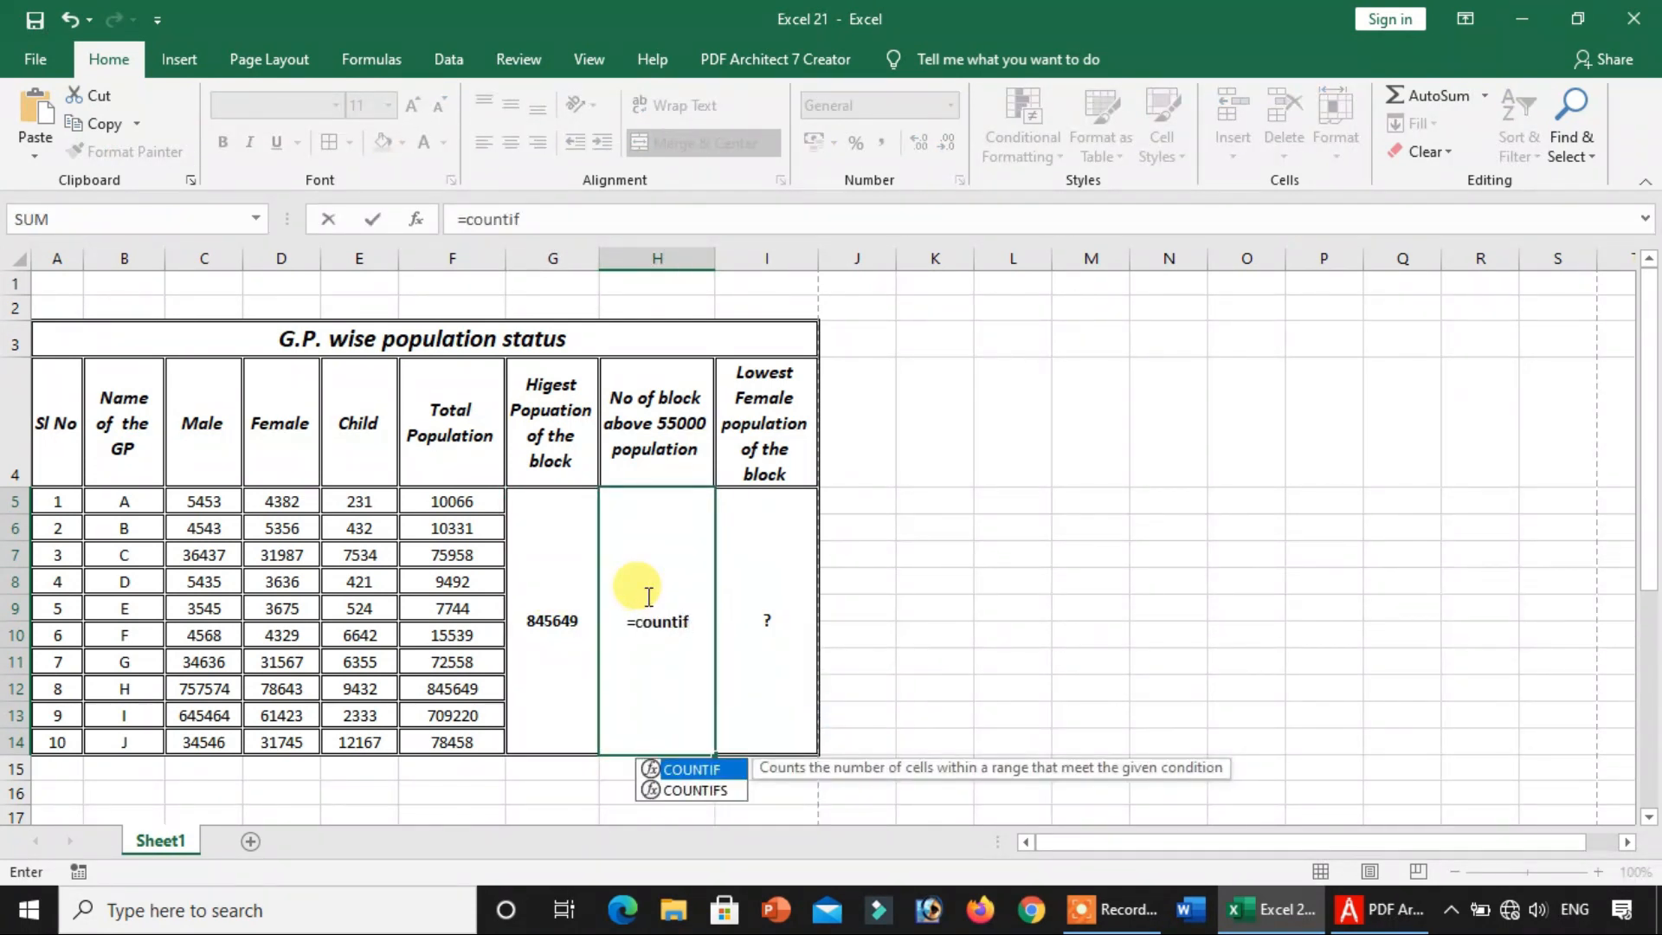
pyautogui.write('(')
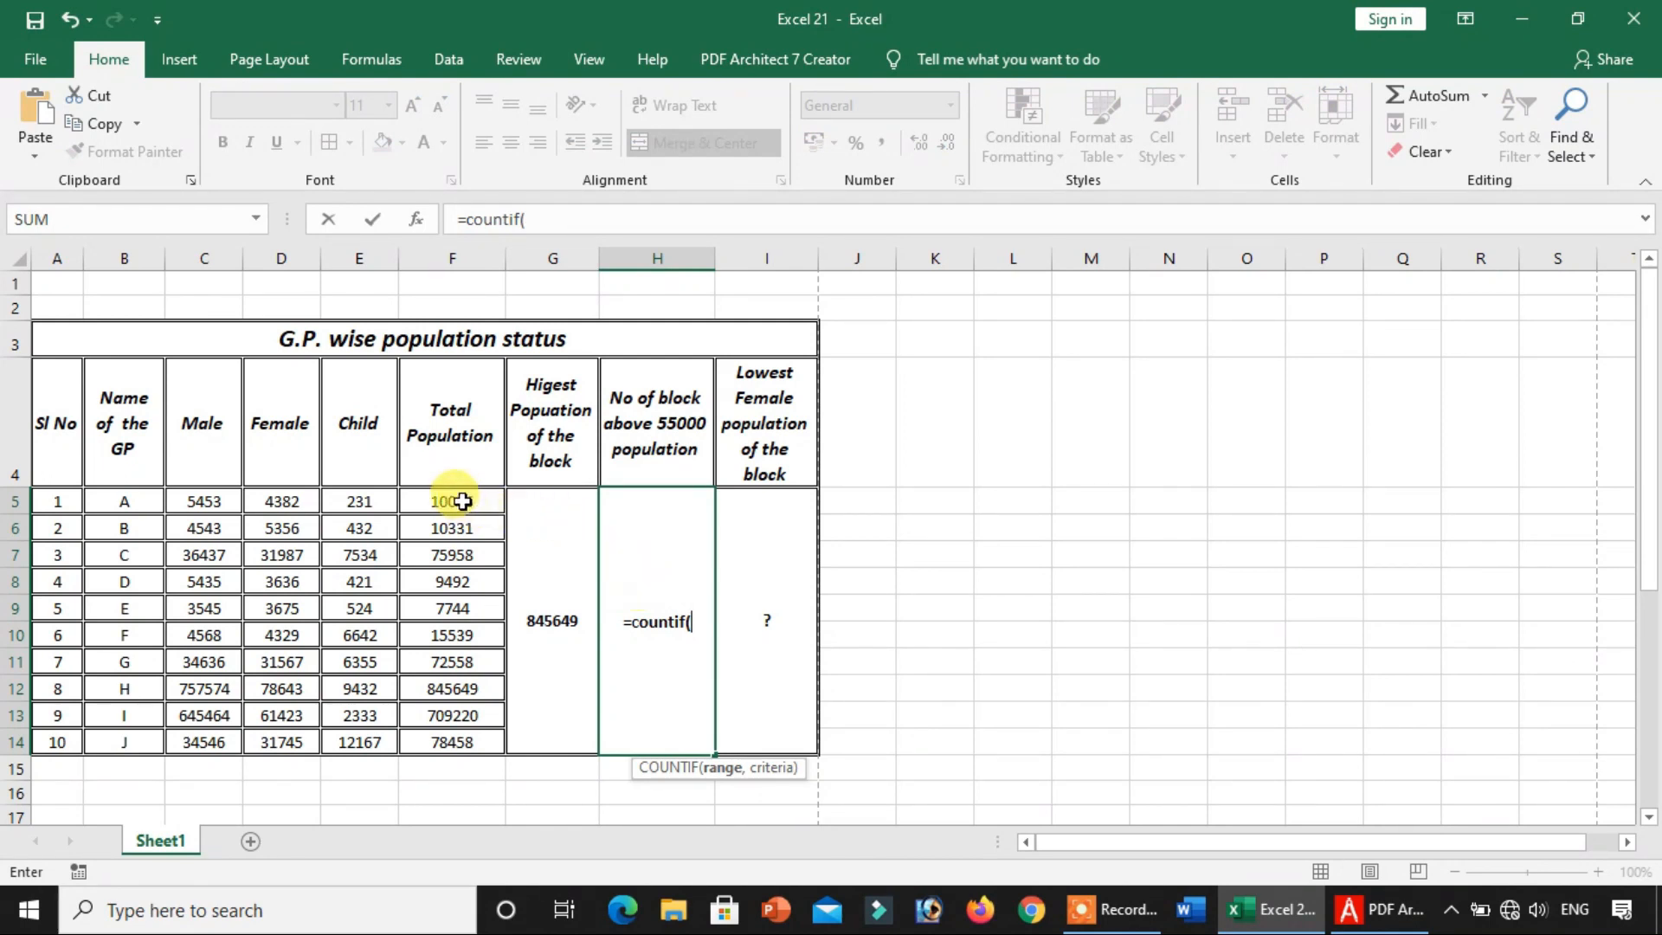
pyautogui.moveTo(463, 501); pyautogui.dragTo(470, 740)
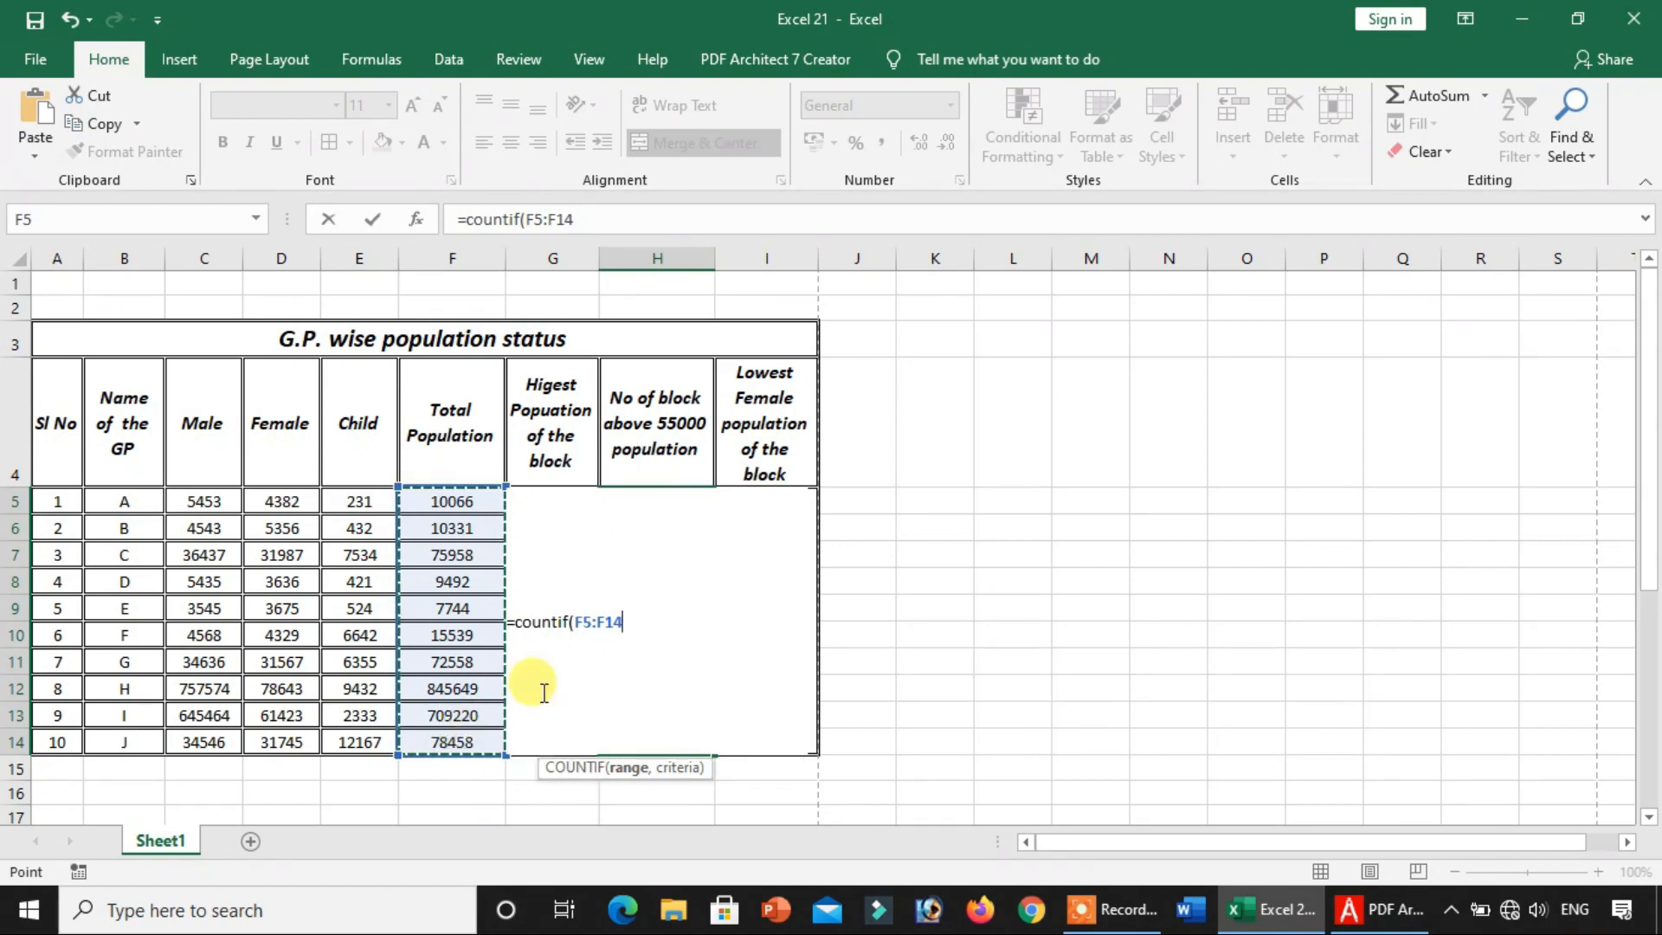
pyautogui.write(',">5500')
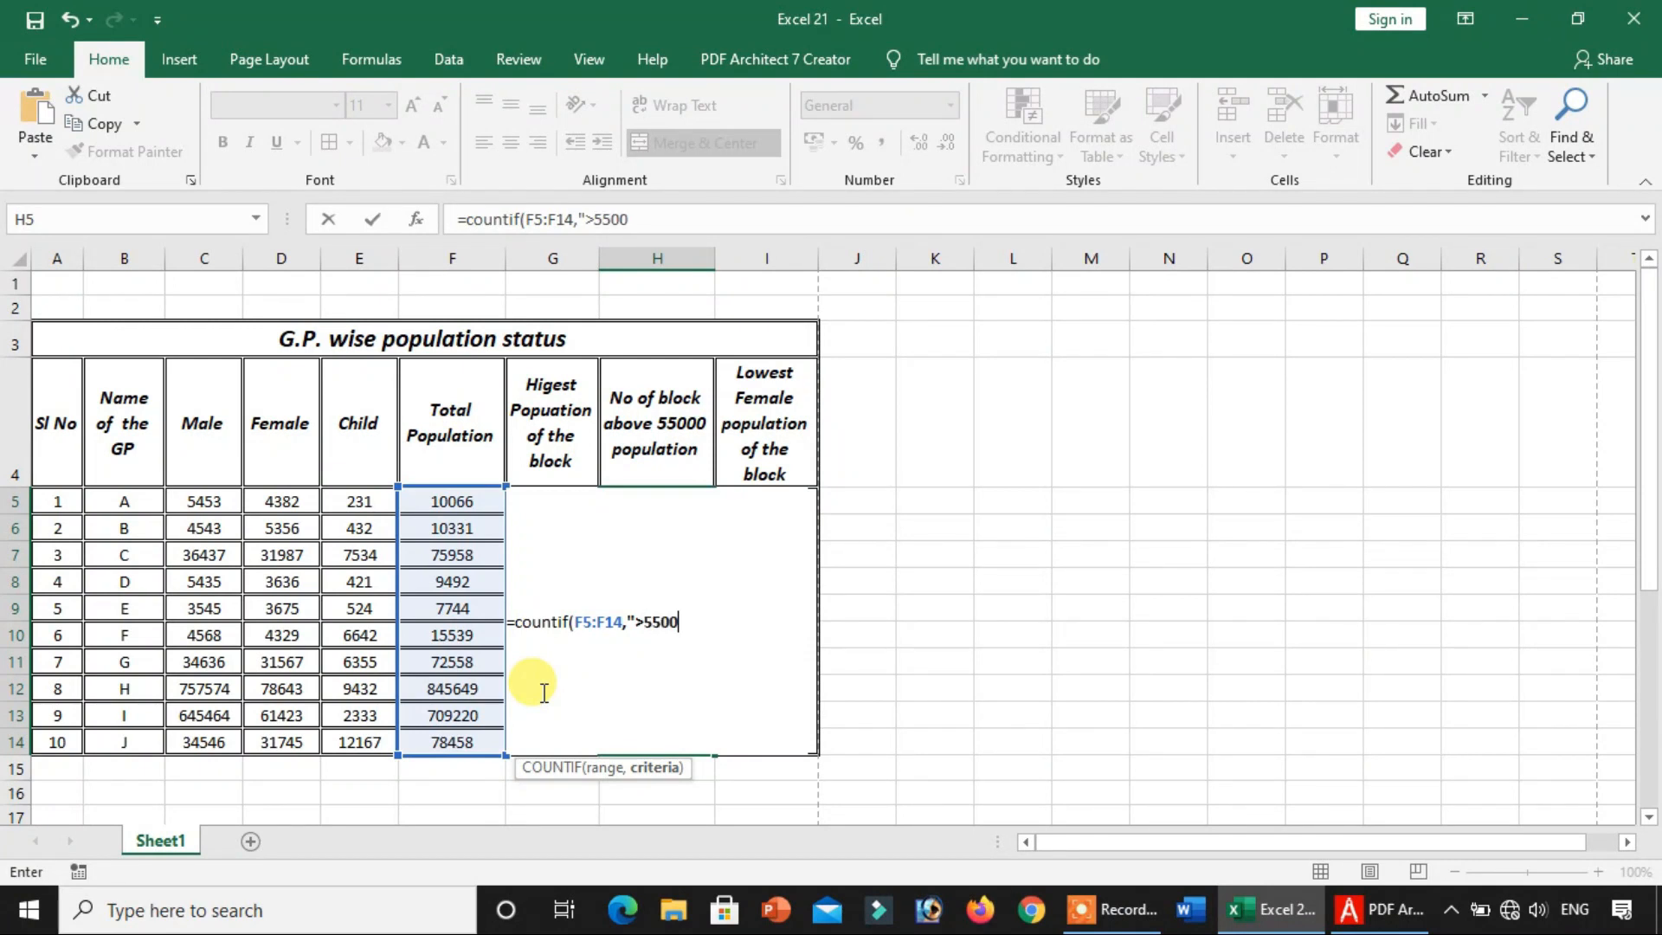
pyautogui.write('0")')
pyautogui.press('Return')
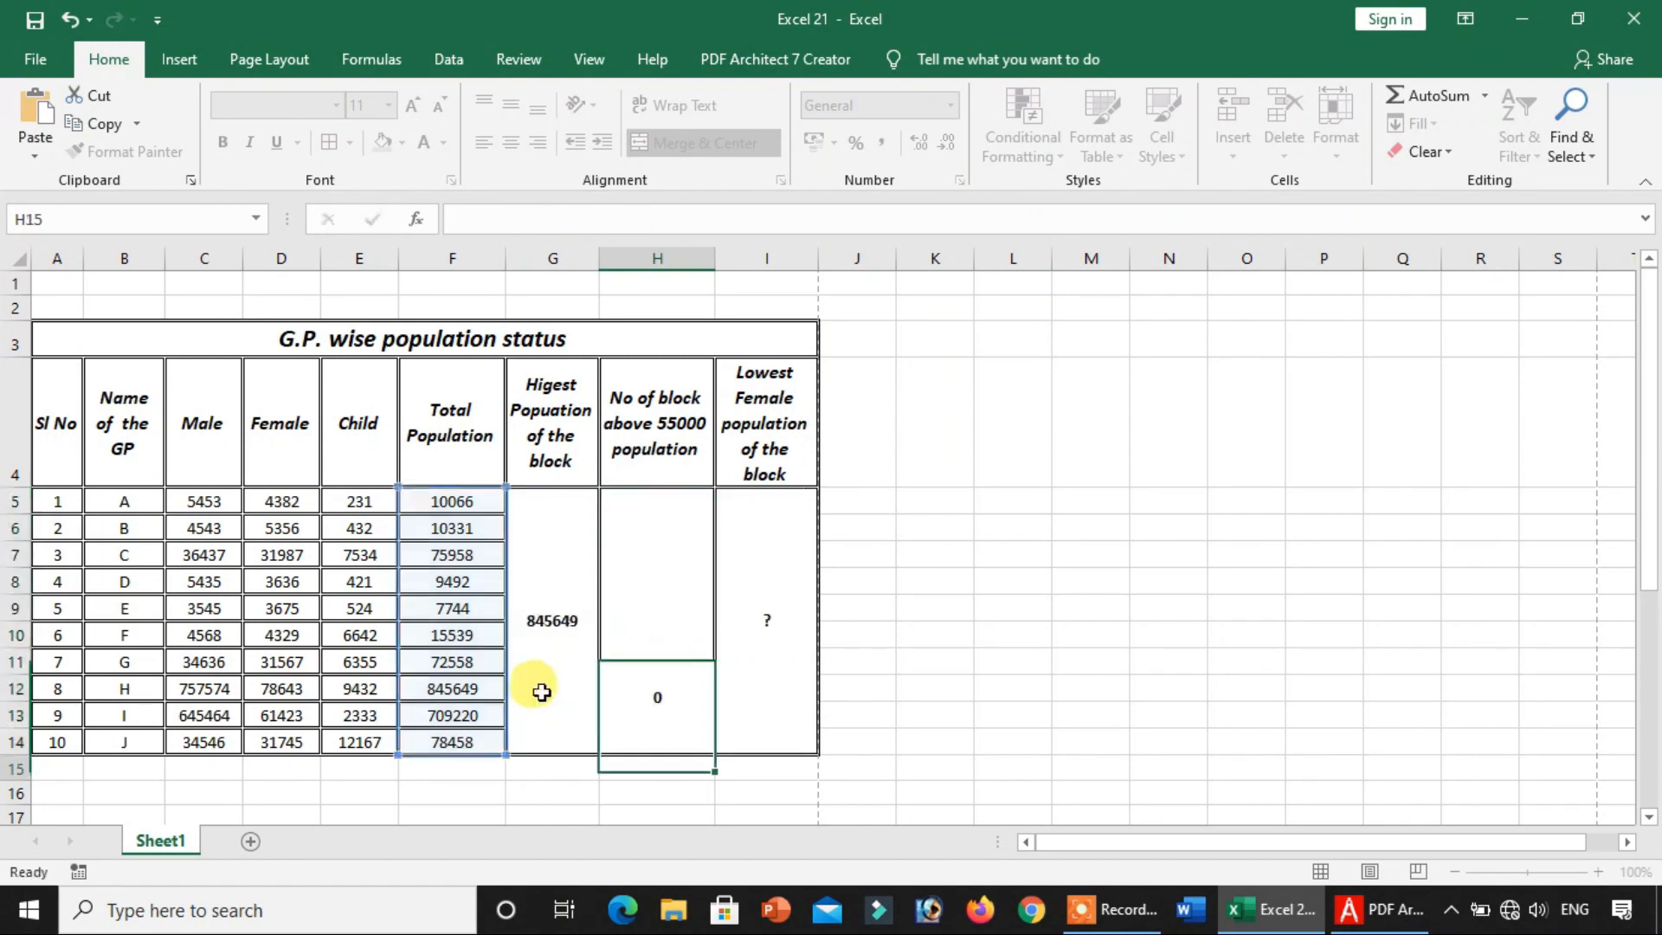
pyautogui.click(706, 620)
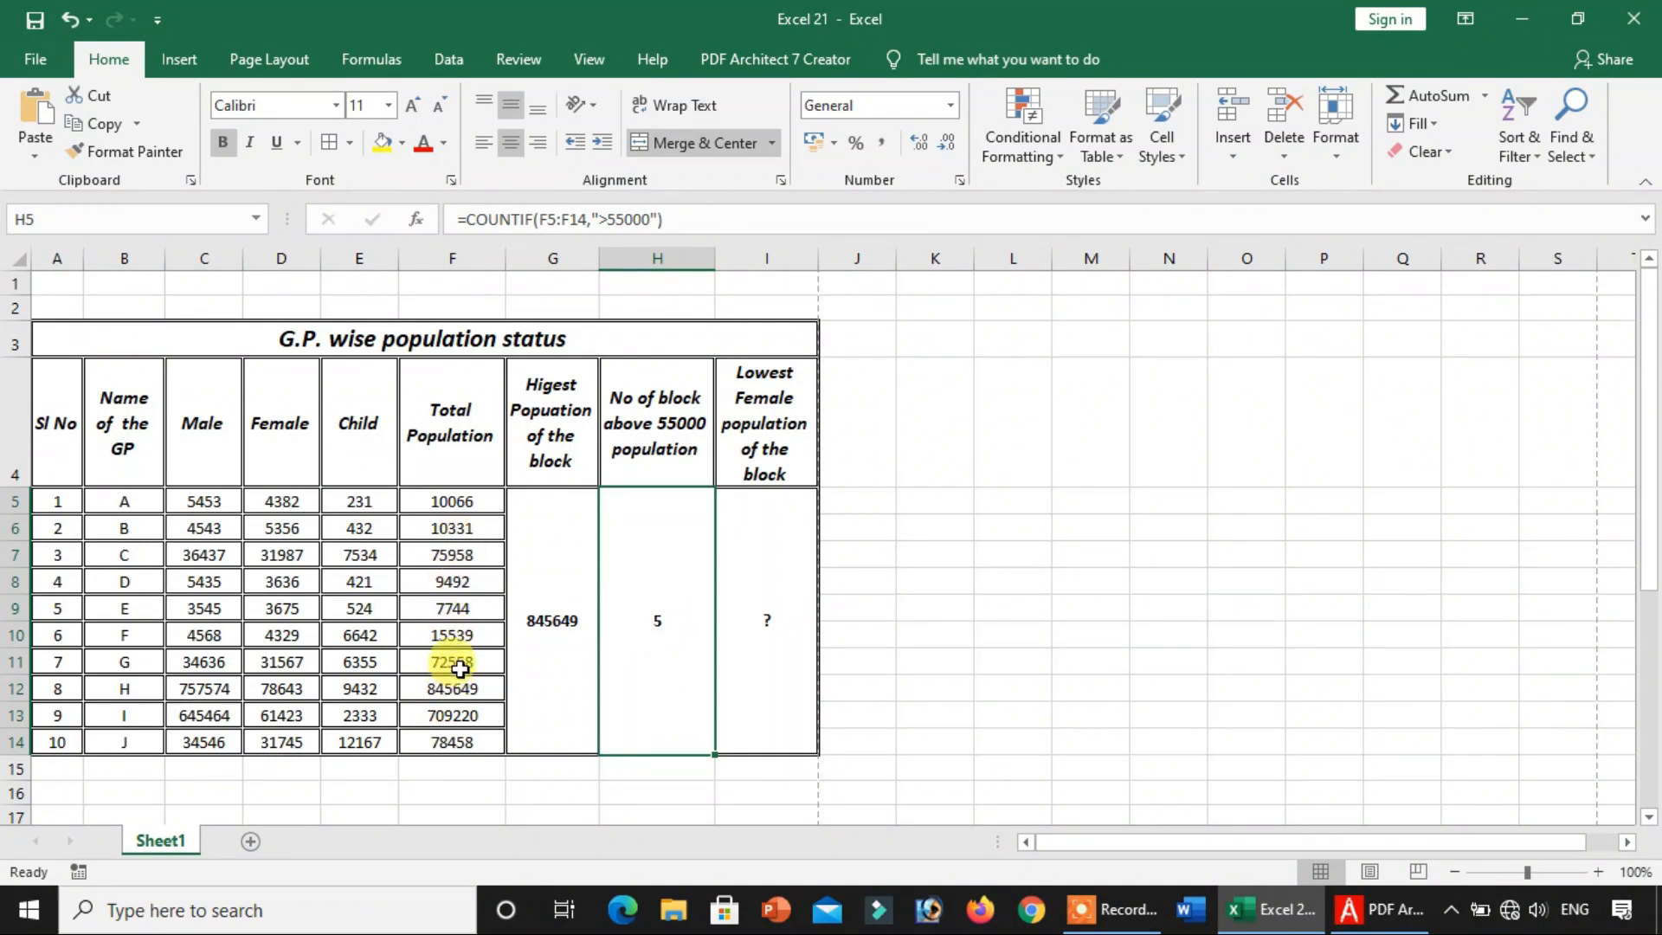
# - Answer question 6 in merged cell I5, under the lowest female population heading, with =MIN(F5:F14)
pyautogui.scroll(-3, 689, 641)
pyautogui.moveTo(468, 617); pyautogui.dragTo(426, 626)
pyautogui.click(407, 650)
pyautogui.scroll(-1, 392, 660)
pyautogui.click(377, 606)
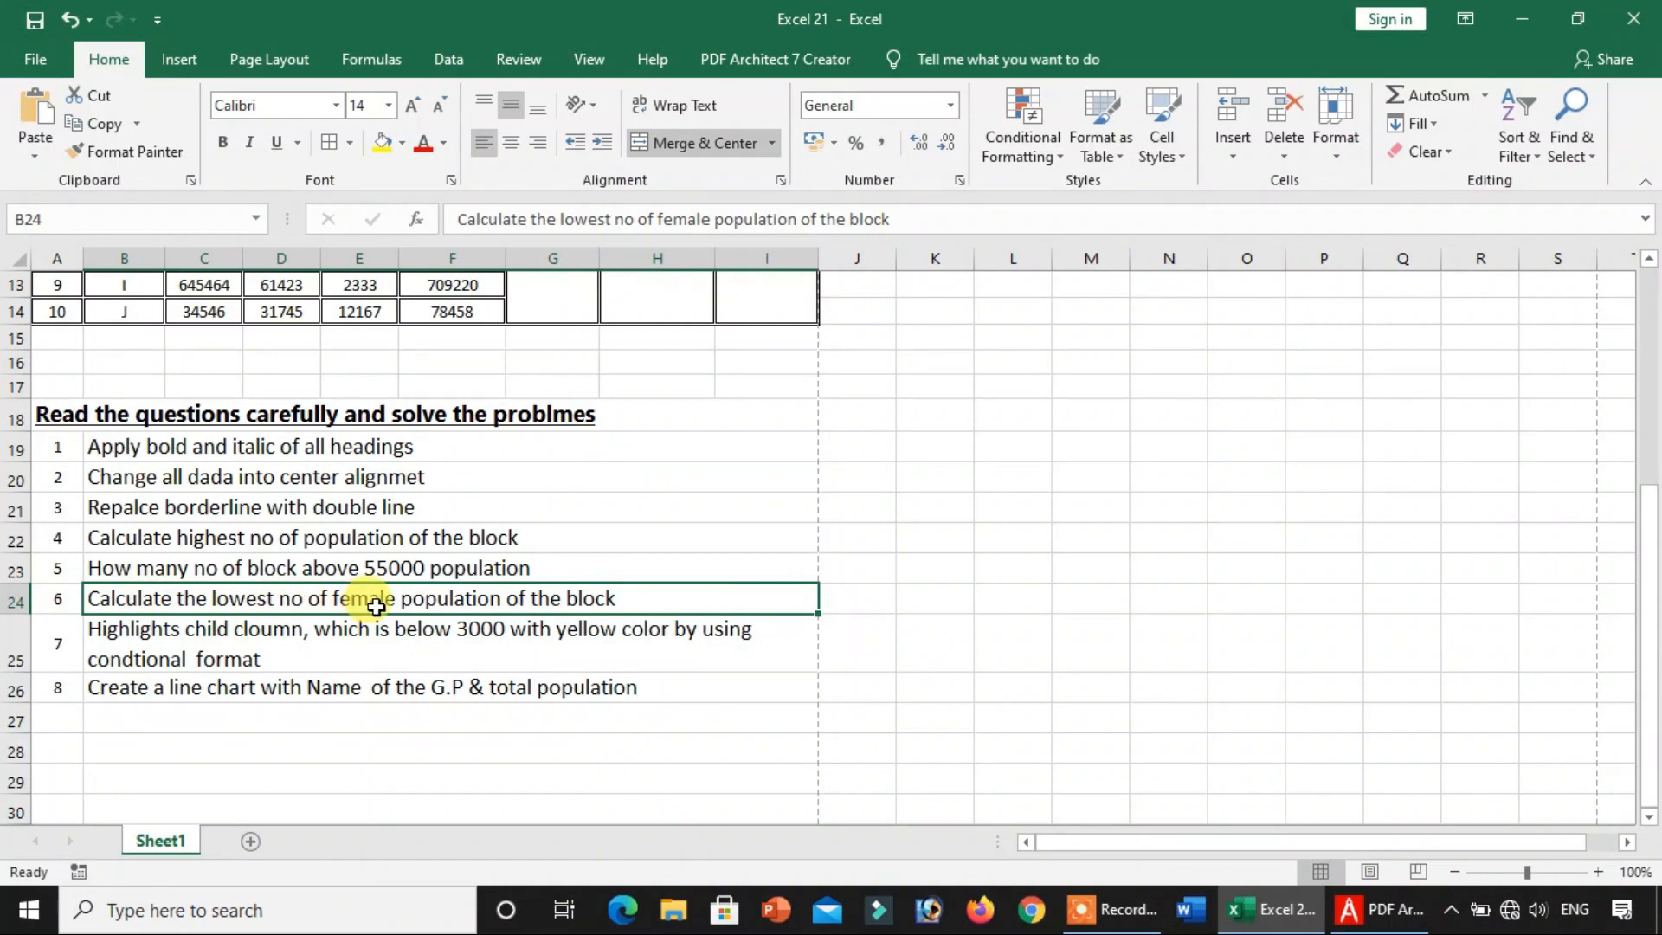
pyautogui.scroll(3, 494, 604)
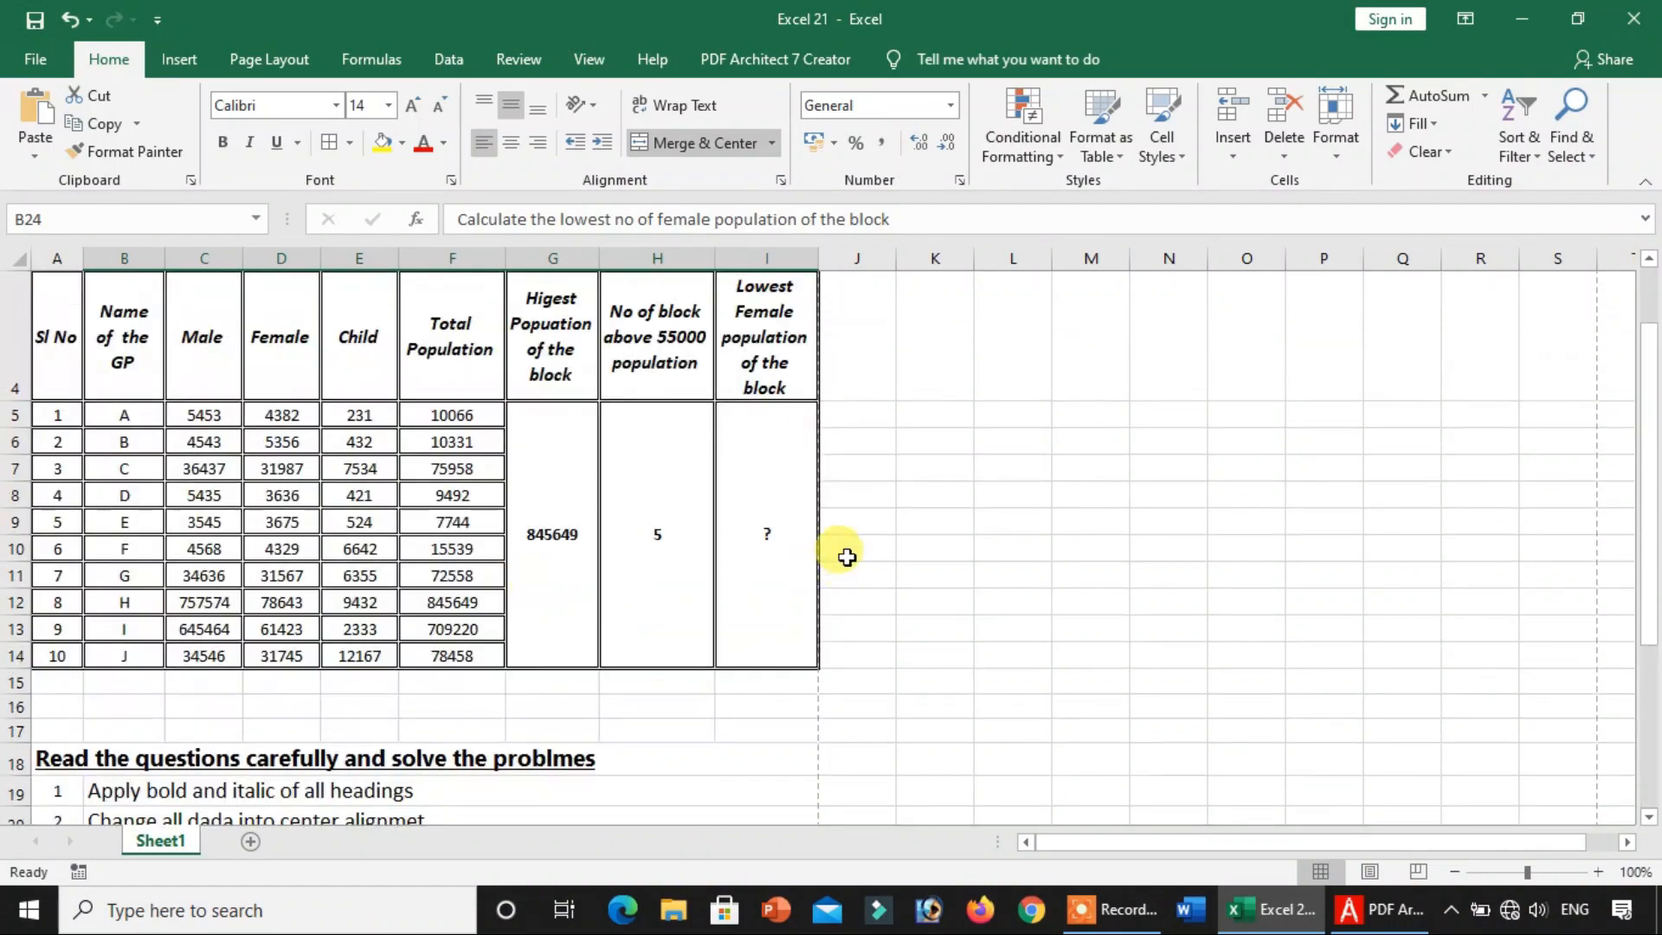
pyautogui.click(765, 454)
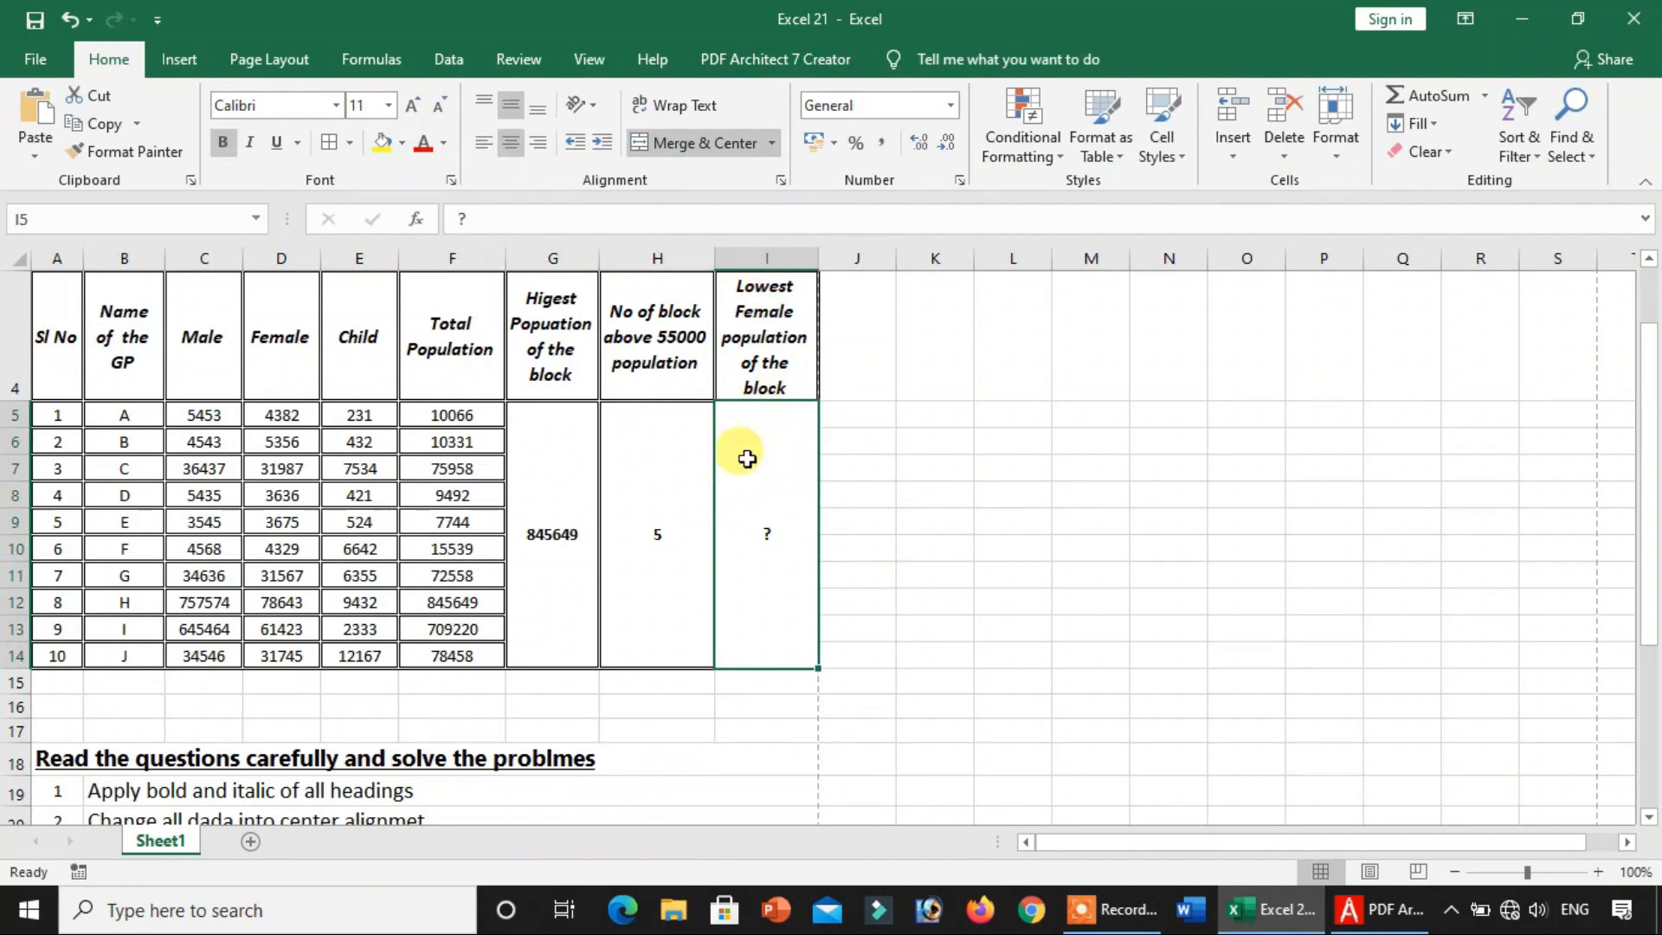
pyautogui.scroll(1, 779, 521)
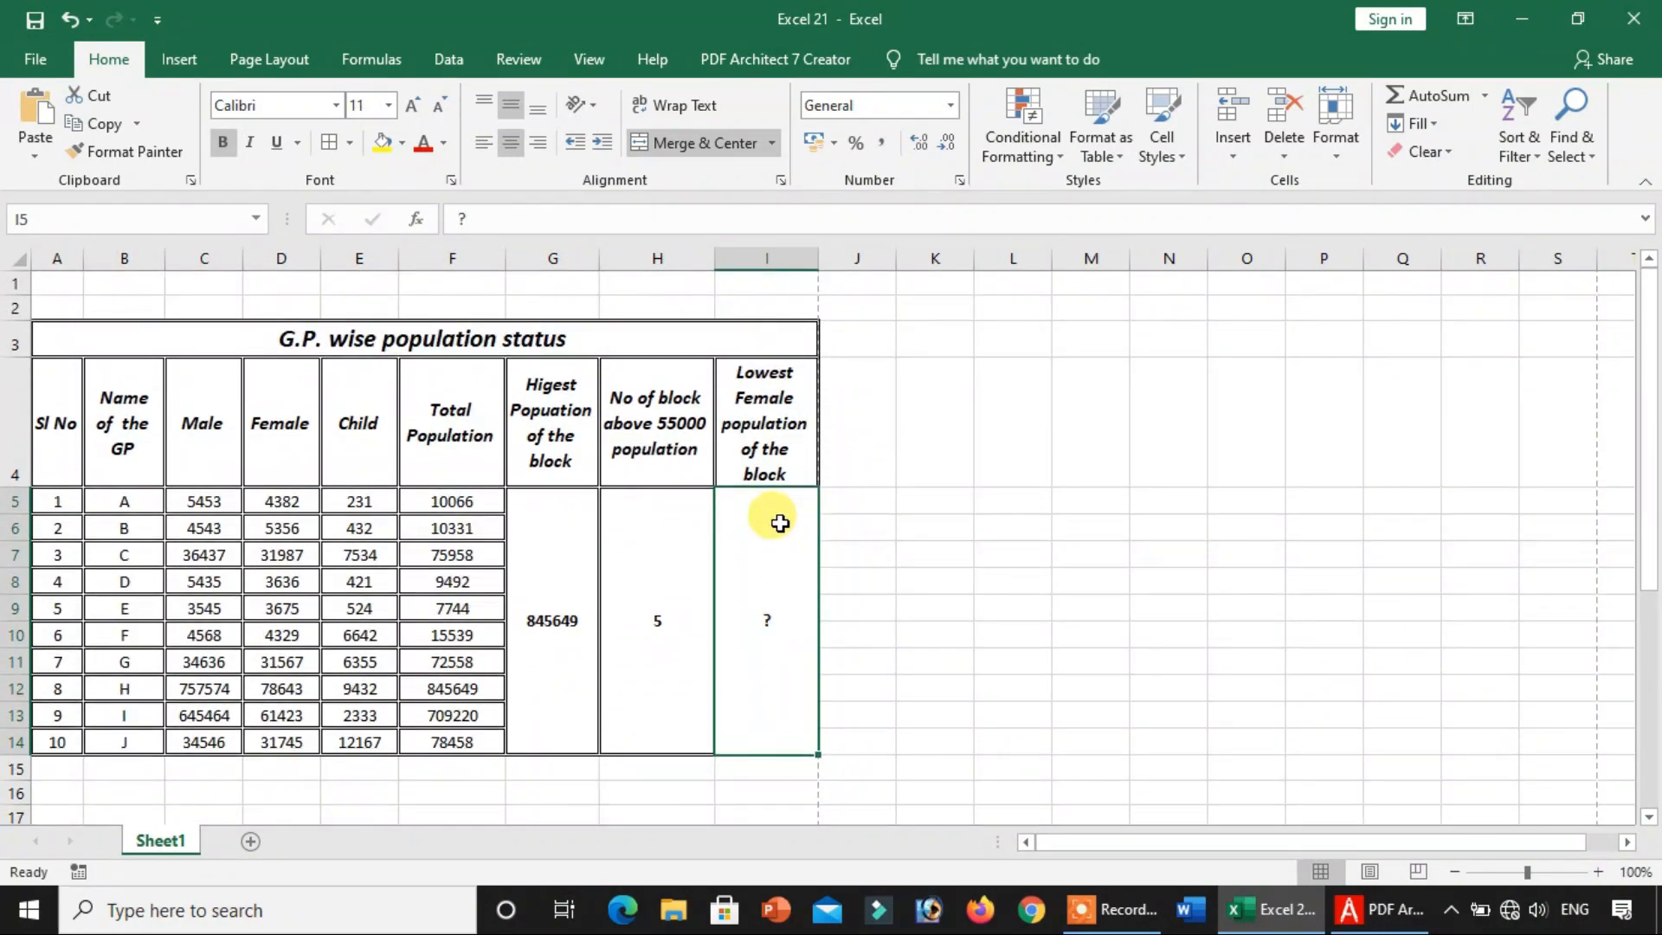
pyautogui.write('=mi')
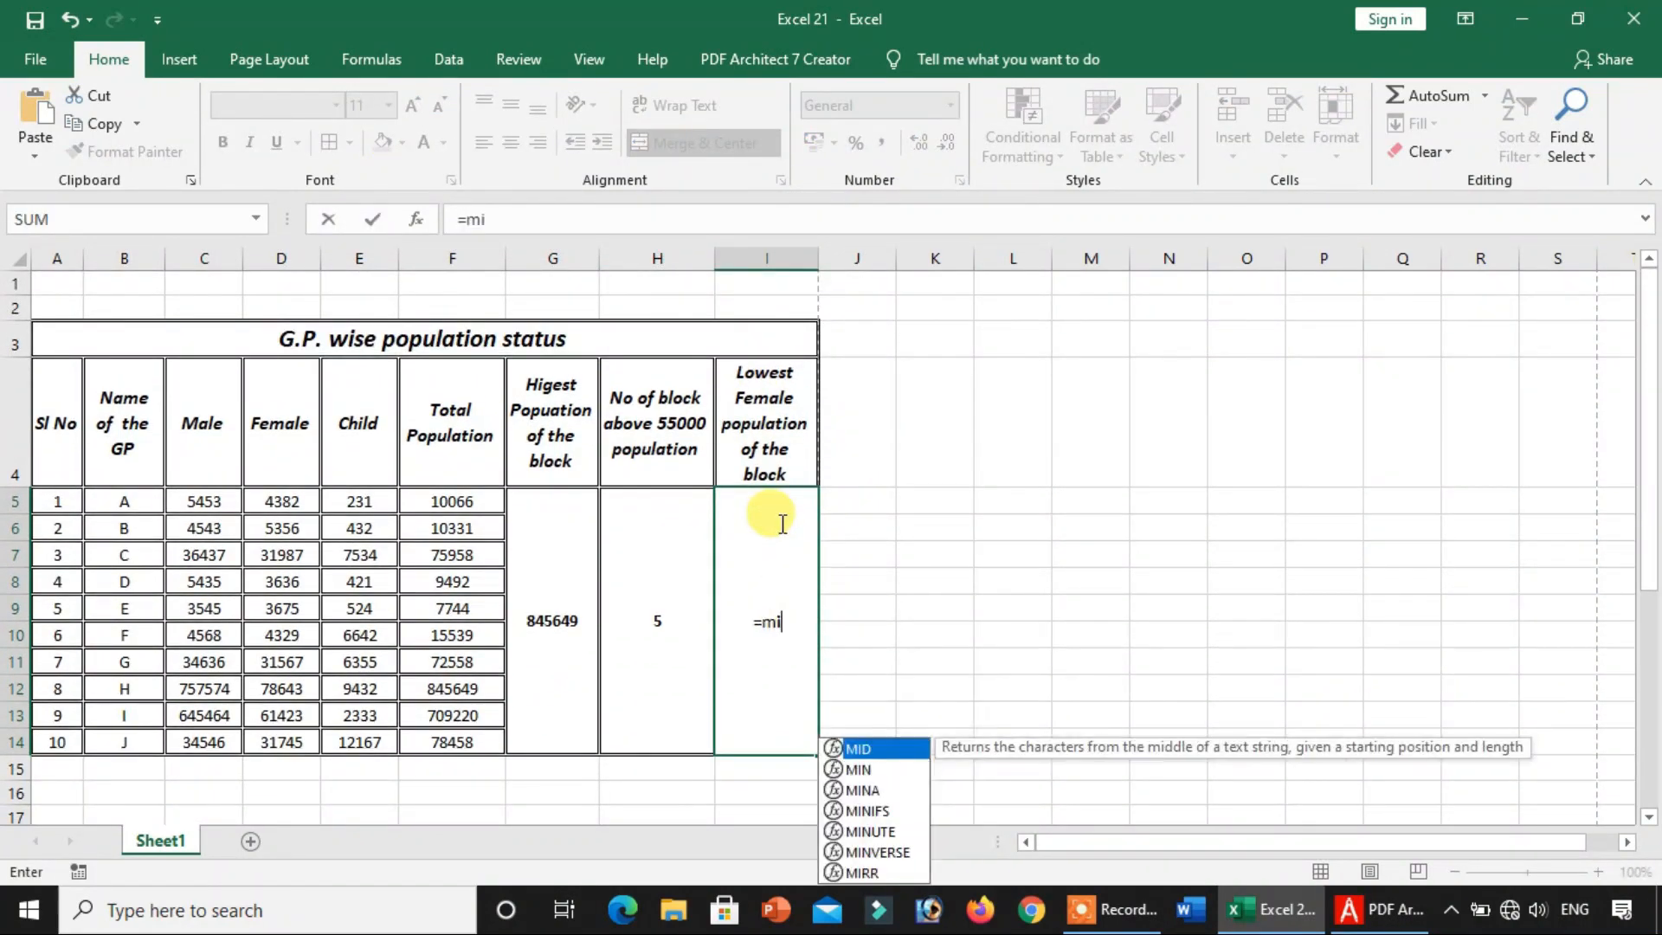
pyautogui.write('n(')
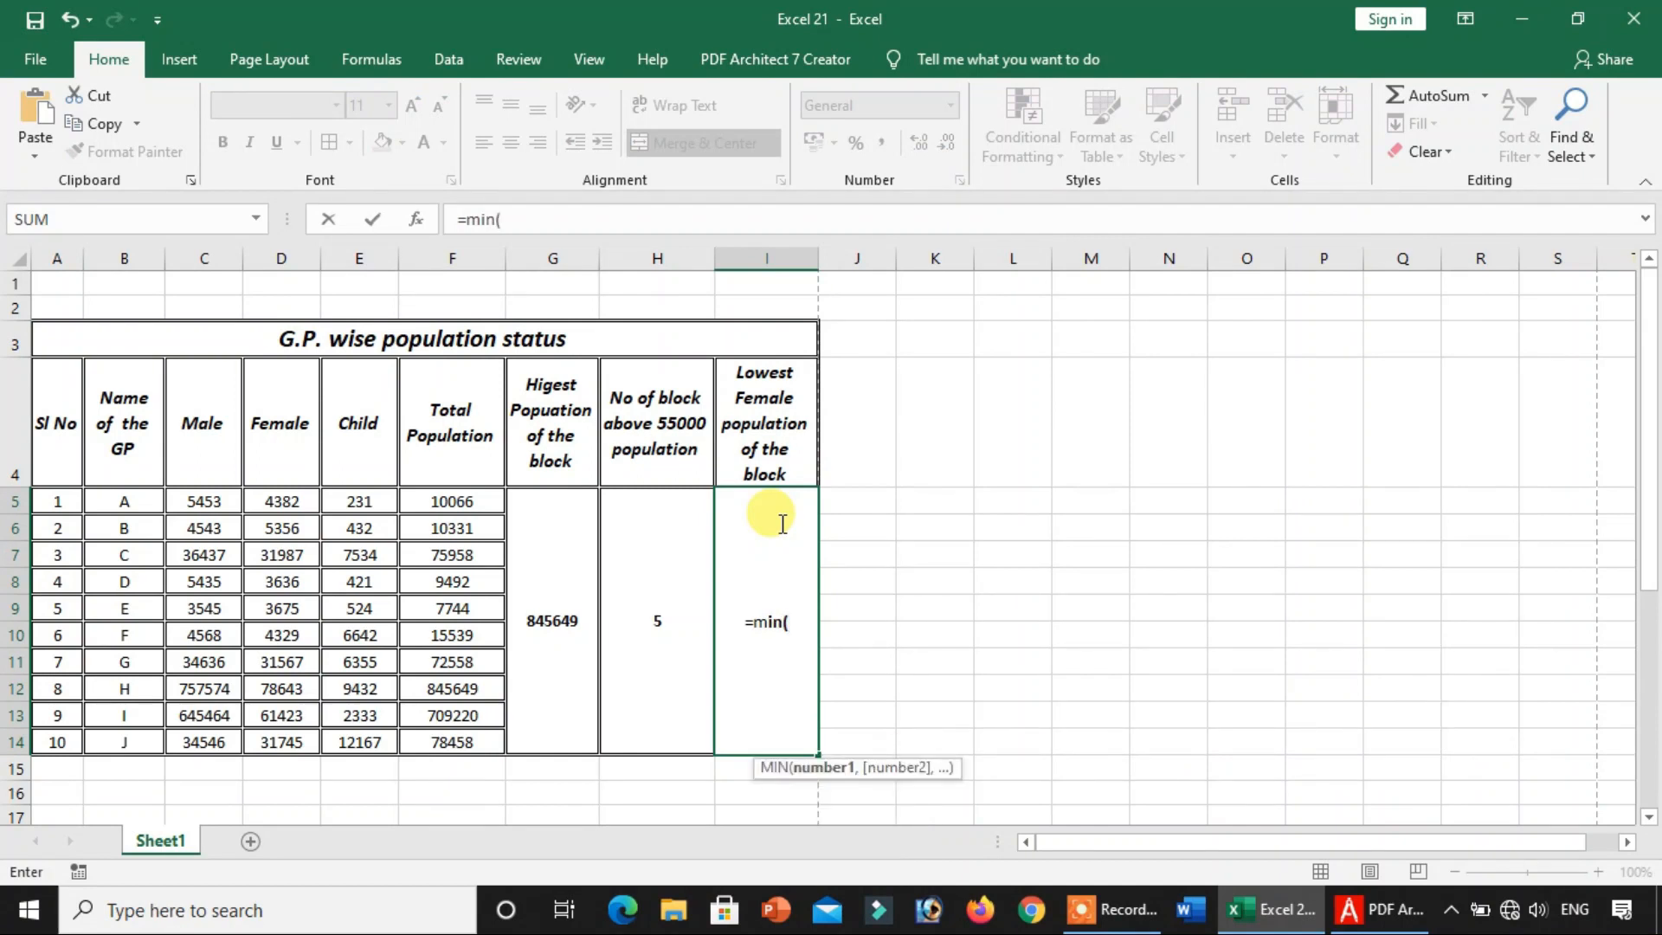
pyautogui.moveTo(494, 493); pyautogui.dragTo(486, 737)
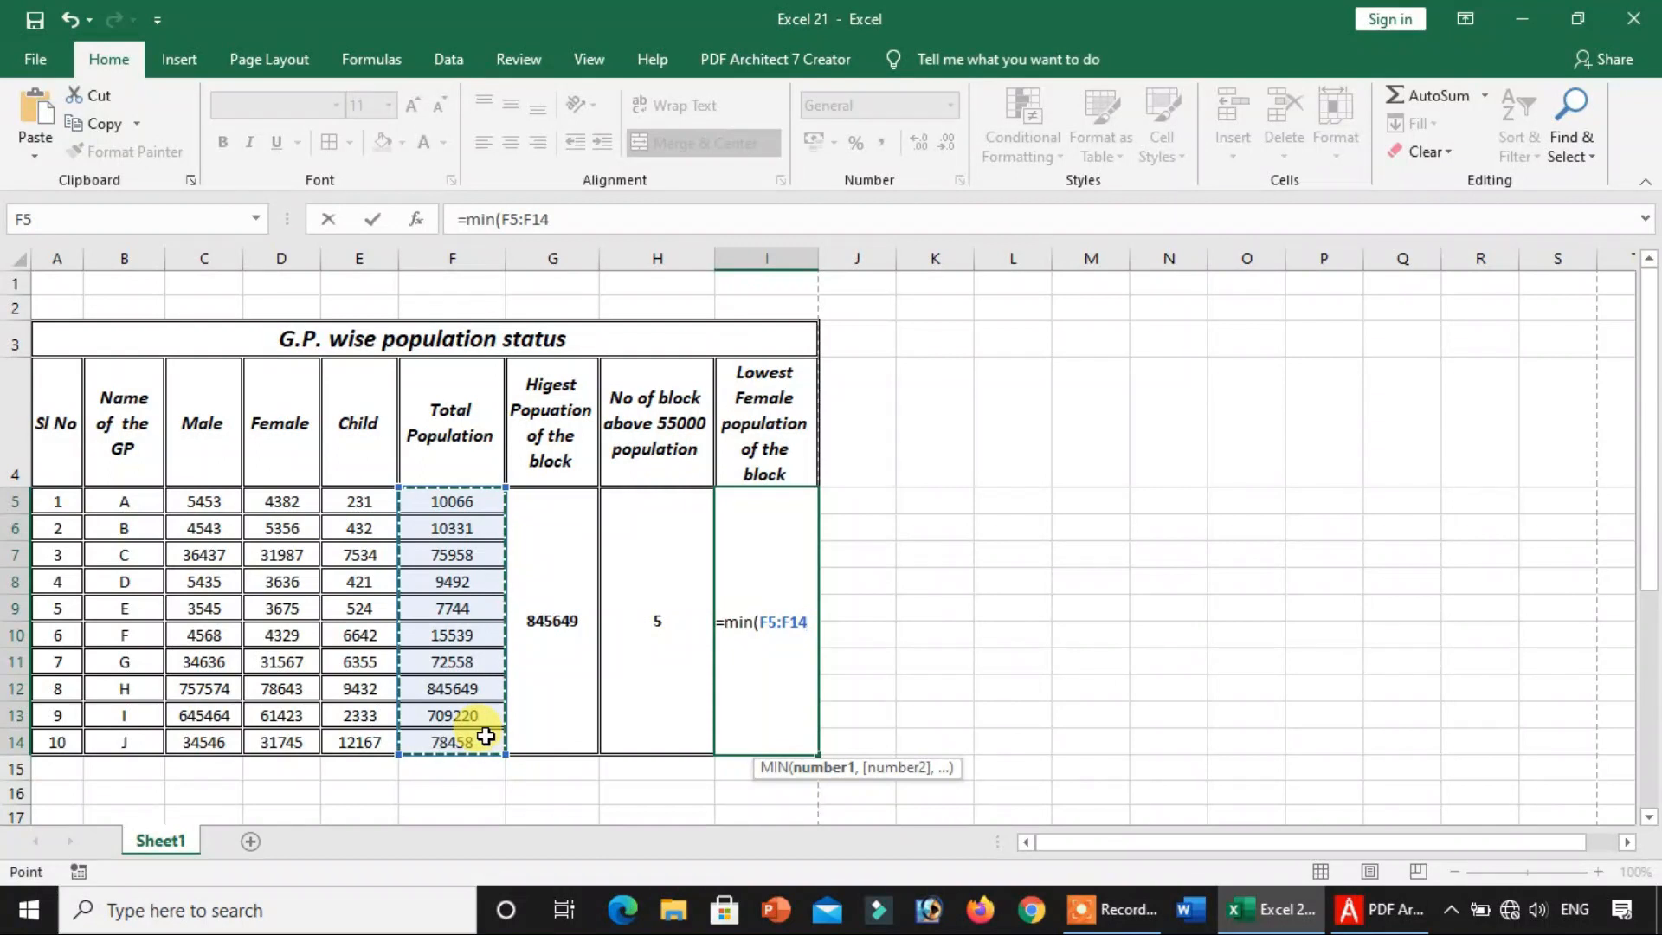
pyautogui.write(')')
pyautogui.press('Return')
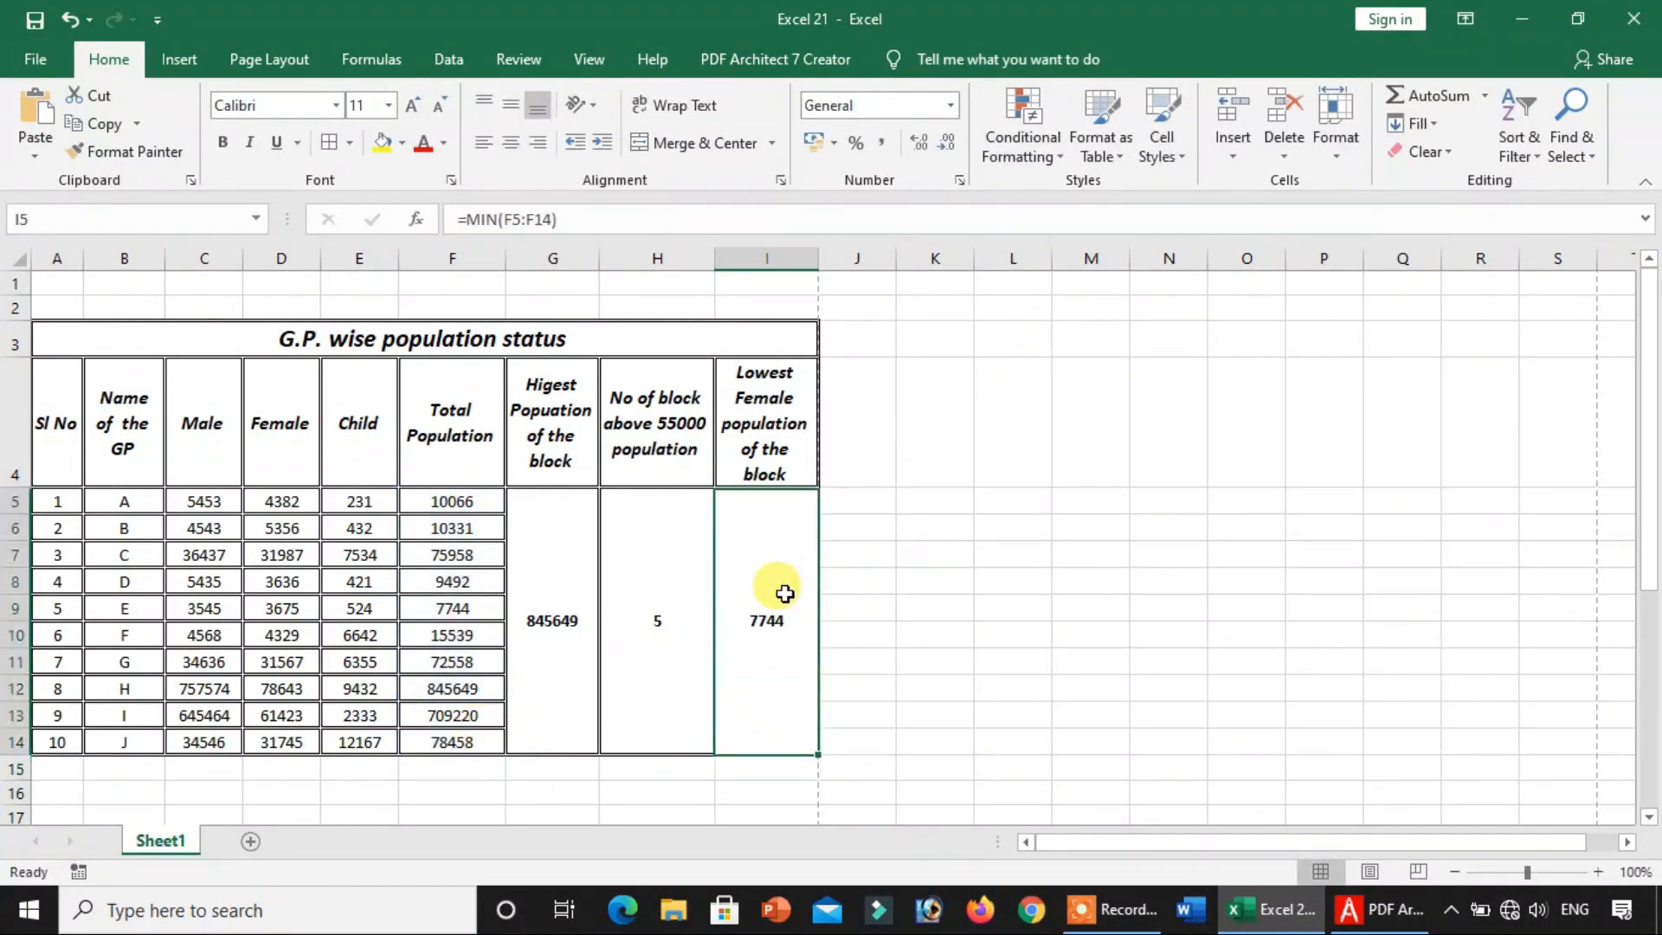
pyautogui.click(793, 594)
pyautogui.click(557, 594)
pyautogui.click(796, 641)
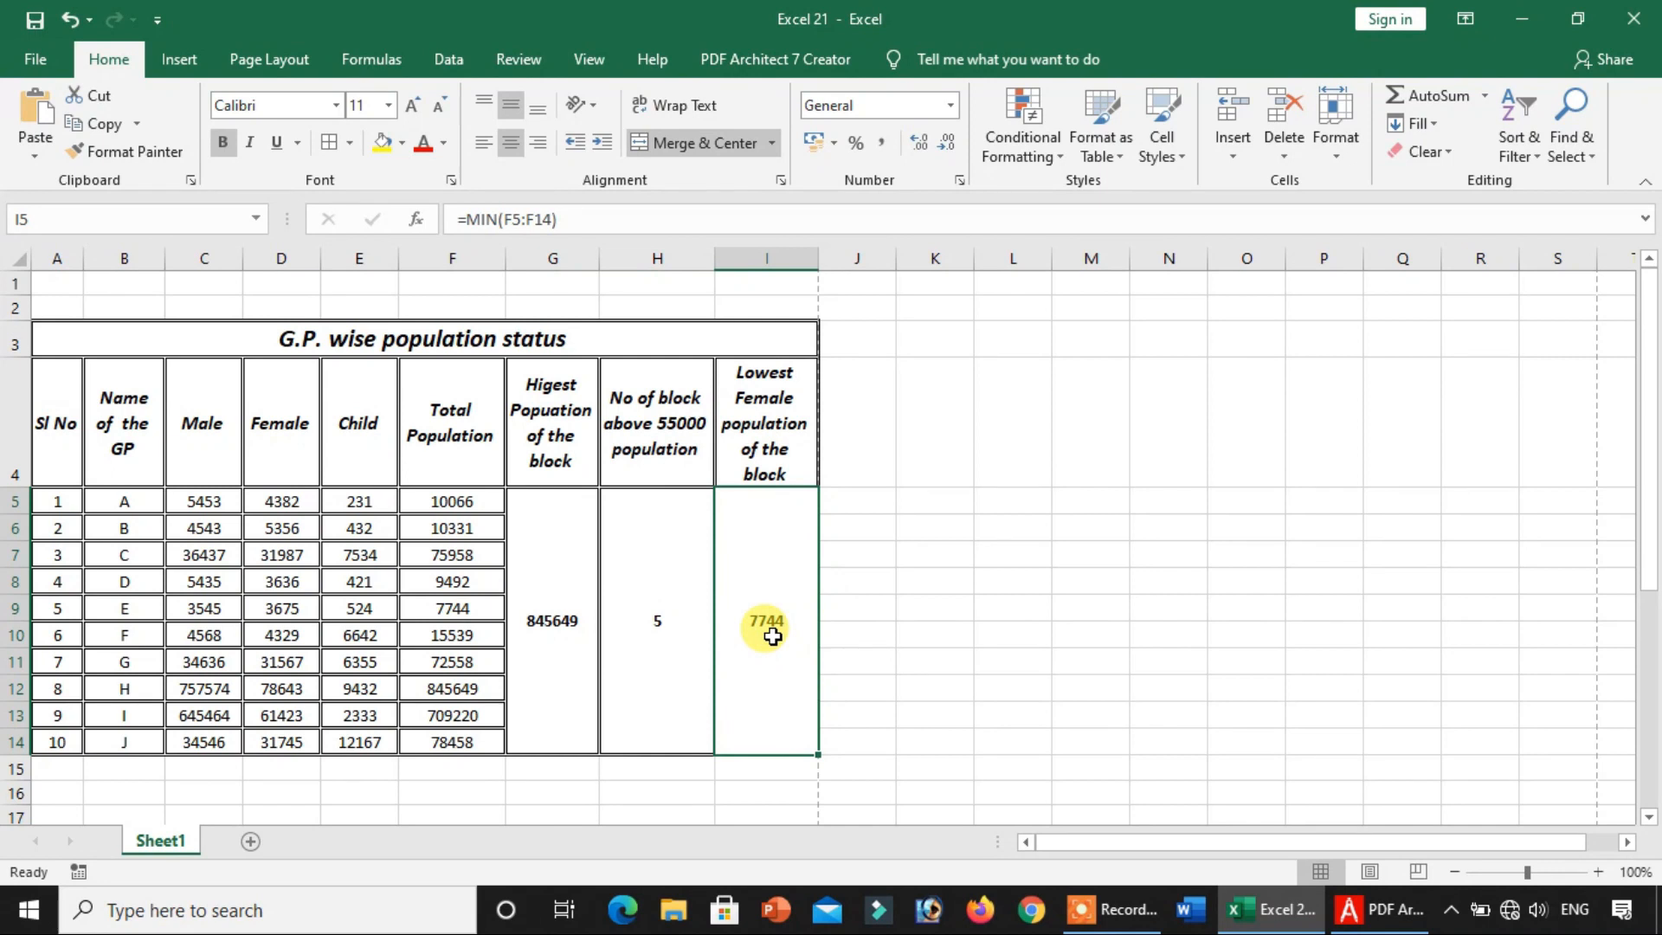
# - Read question 7 on conditional formatting and examine the Child column it refers to
pyautogui.scroll(-4, 772, 636)
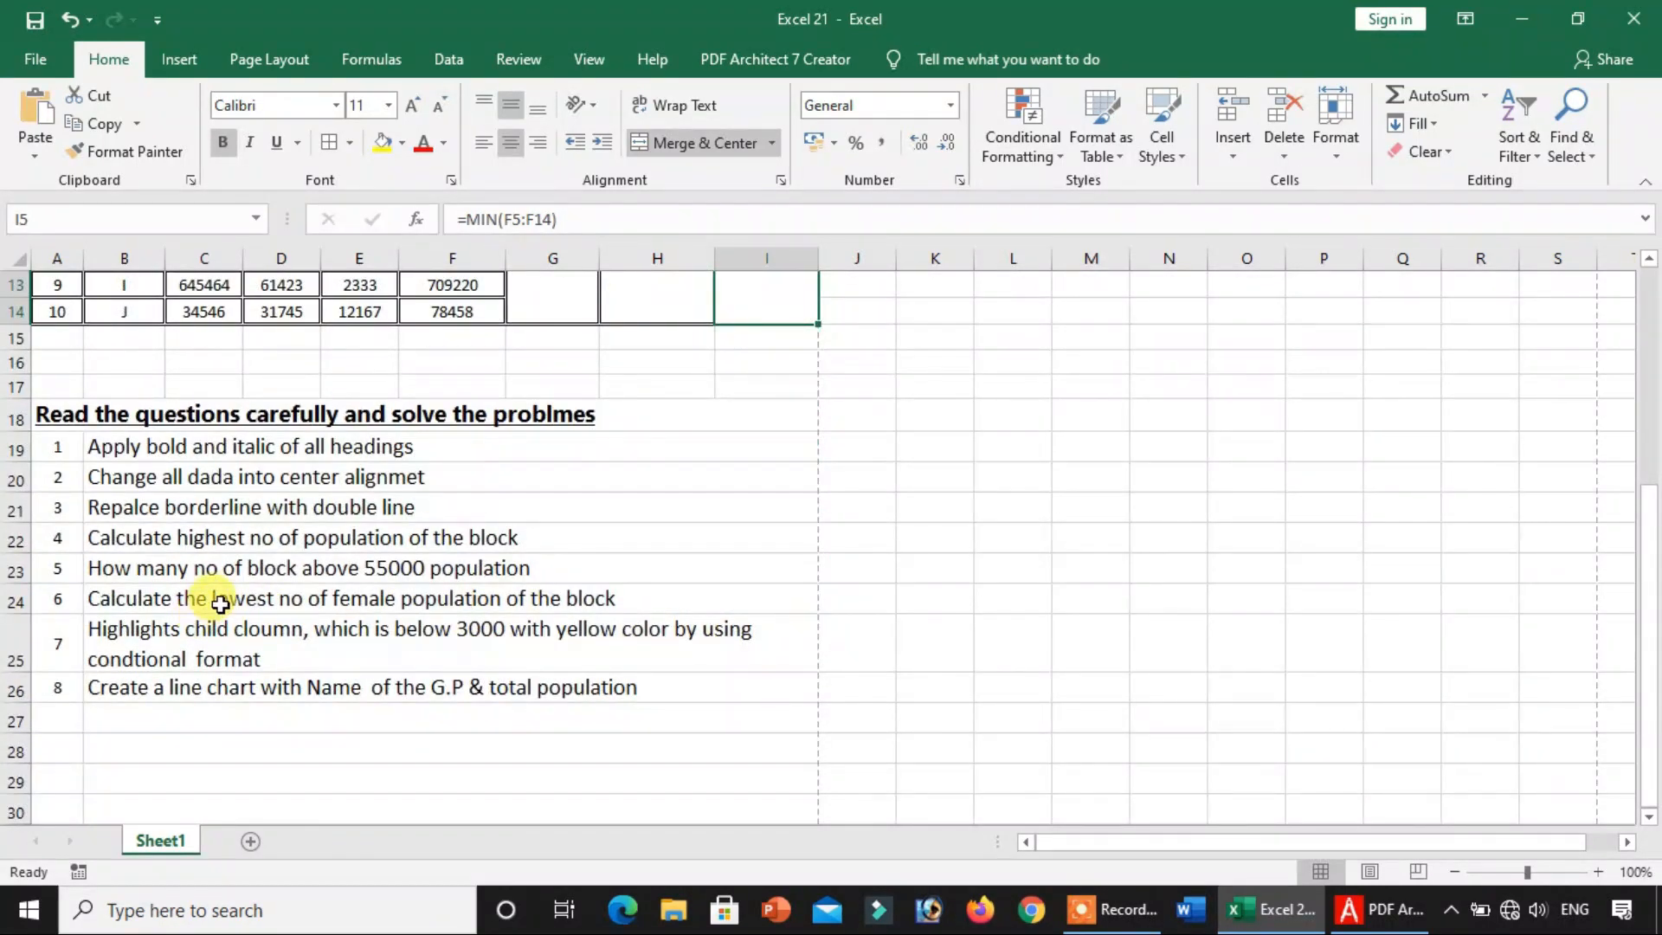
pyautogui.click(221, 603)
pyautogui.click(355, 650)
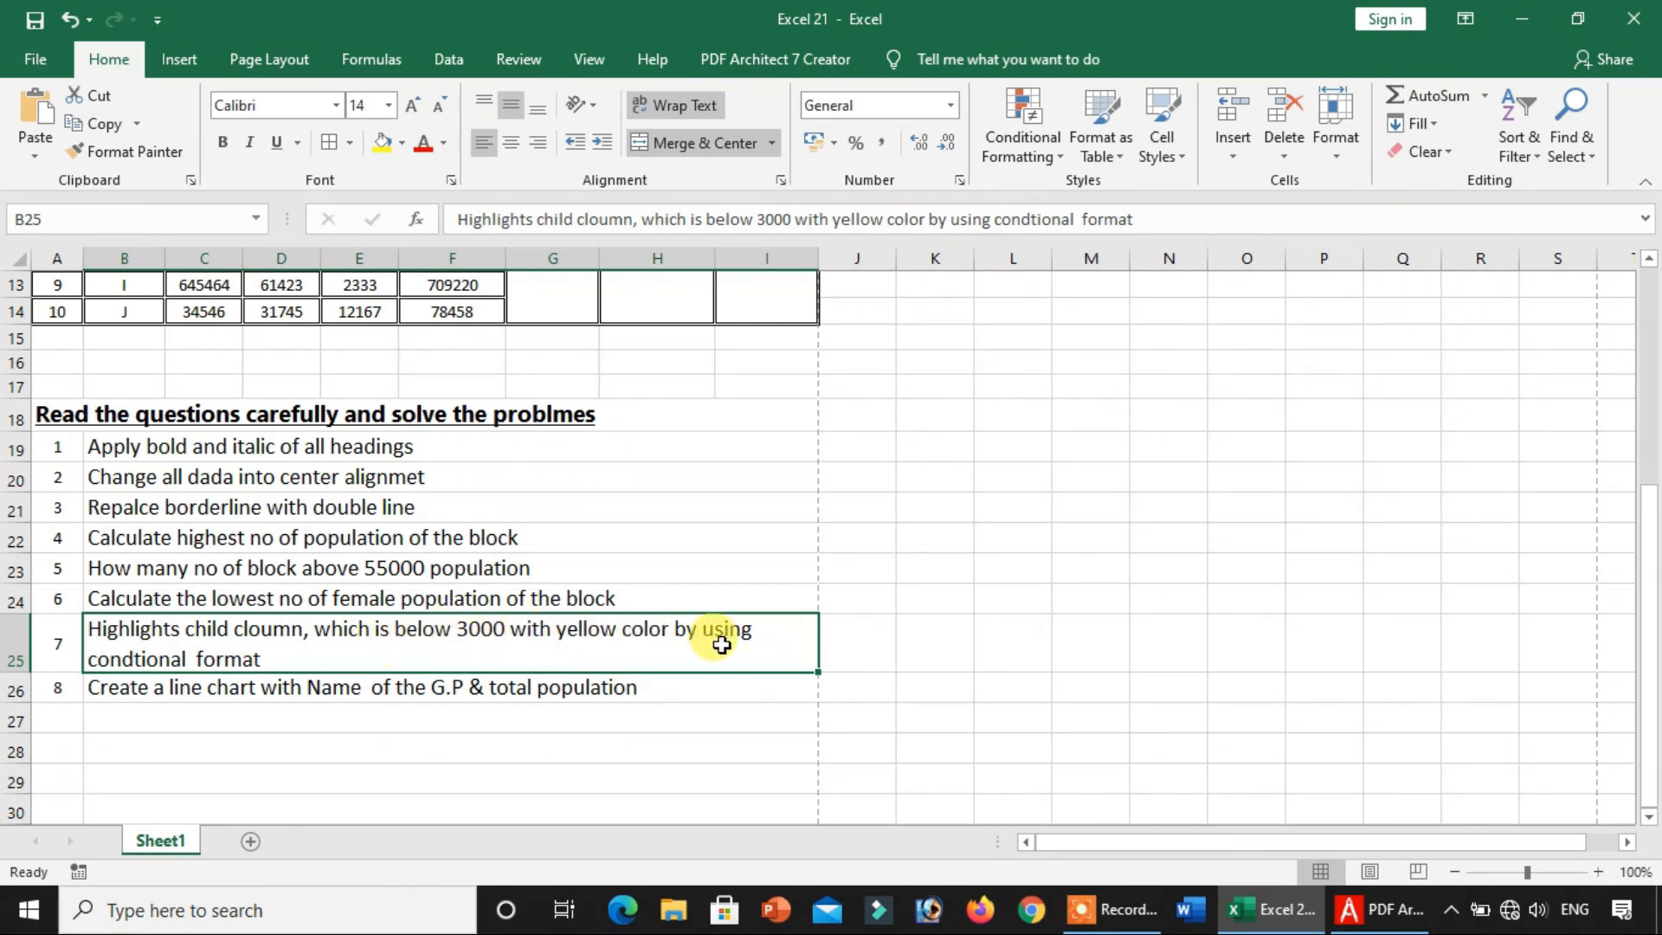
pyautogui.scroll(1, 333, 646)
pyautogui.scroll(-1, 340, 652)
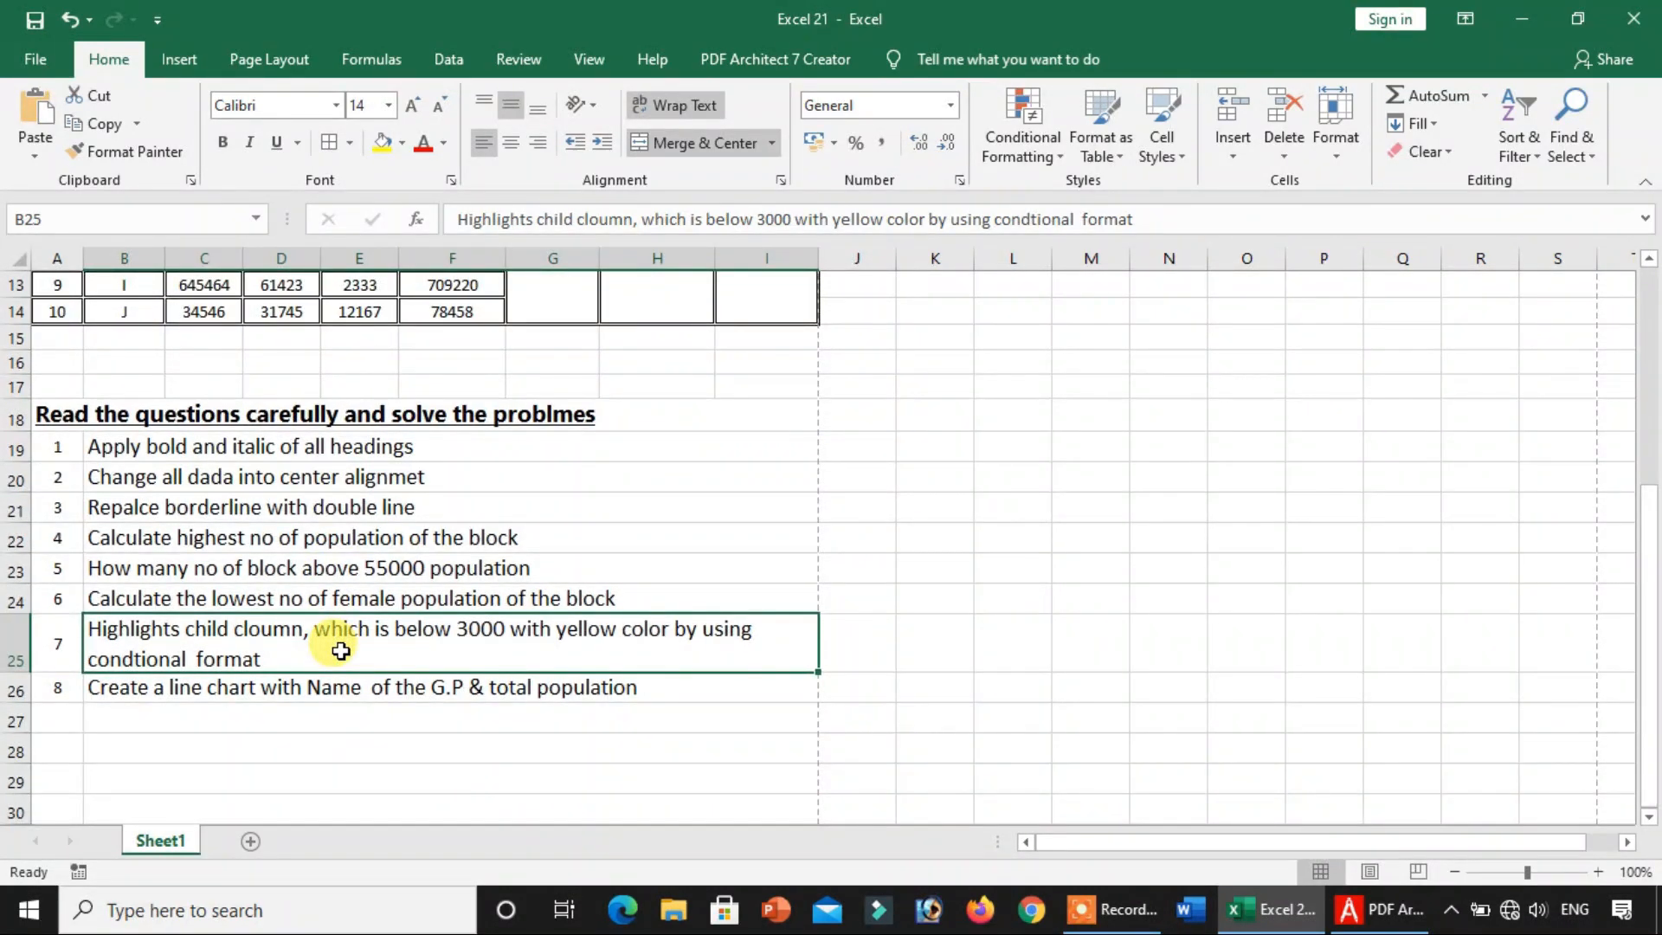
pyautogui.scroll(3, 340, 651)
pyautogui.scroll(-2, 340, 651)
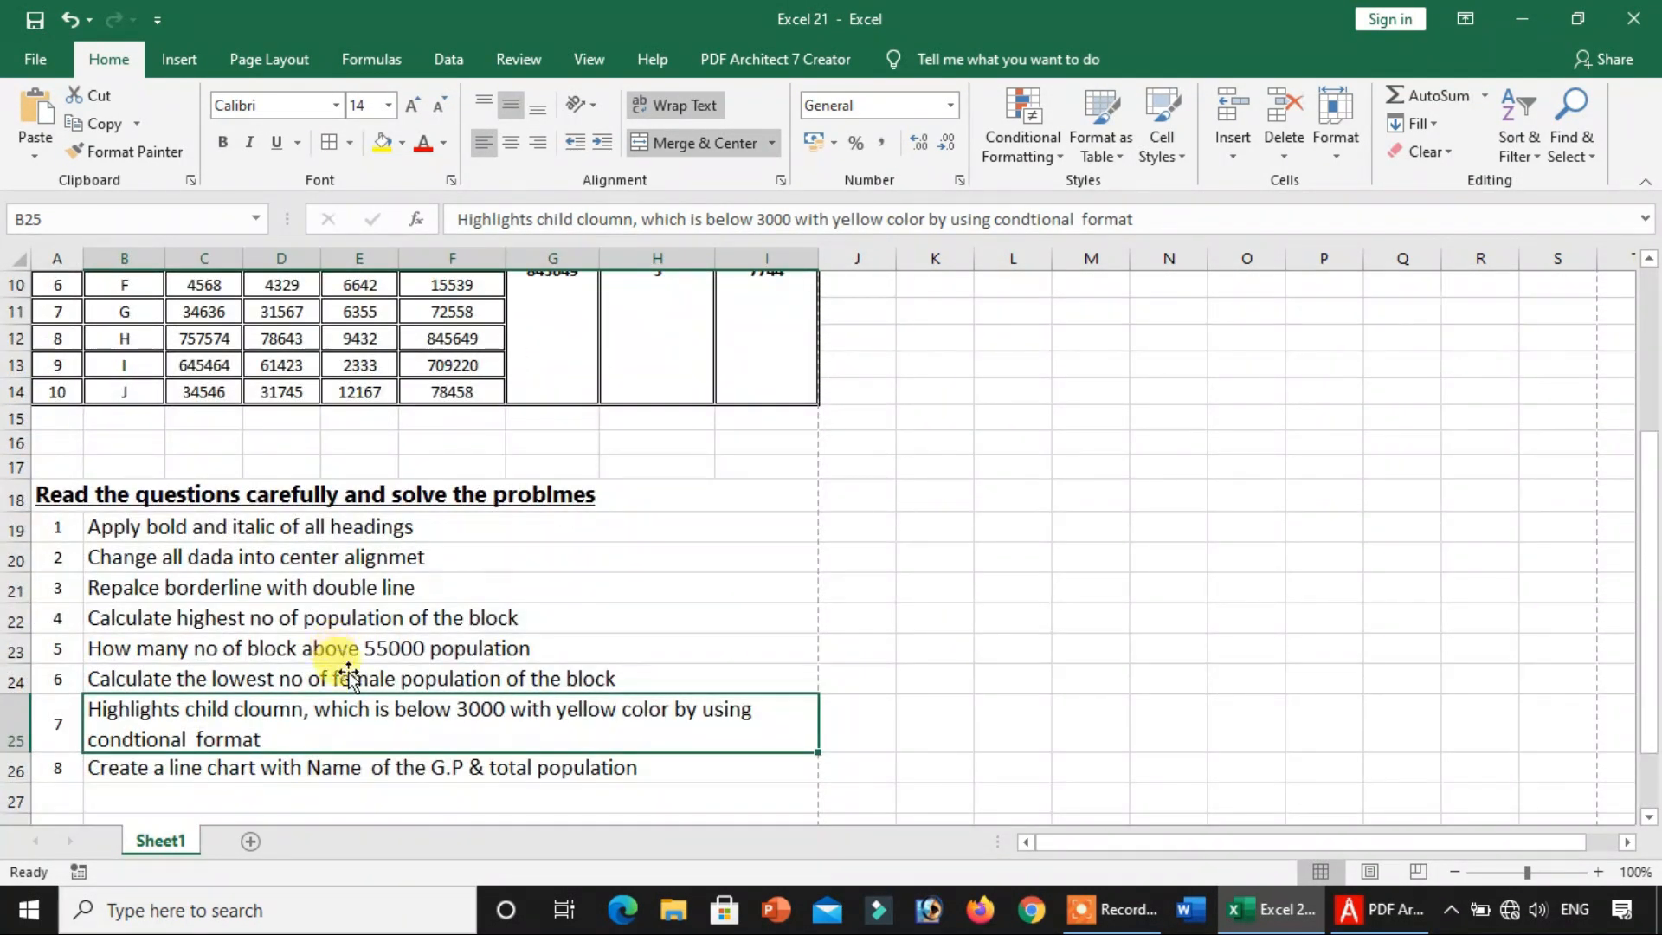
pyautogui.scroll(-1, 342, 660)
pyautogui.scroll(4, 347, 667)
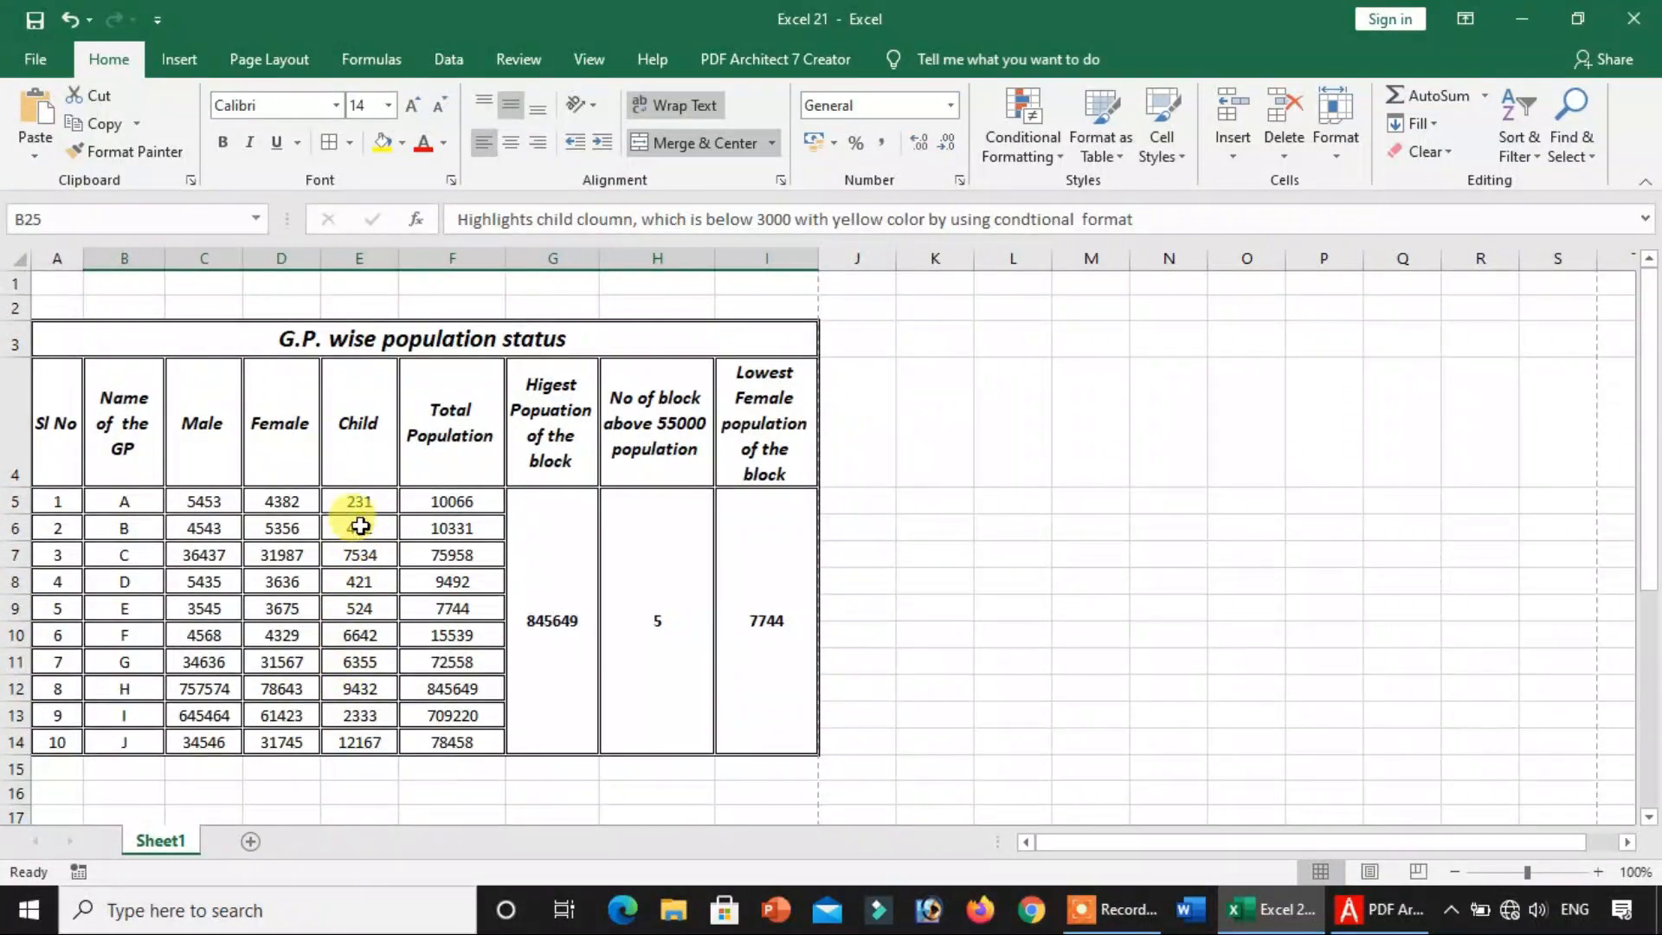
# - Create a Less Than conditional formatting rule for the Child values in E5:E14 with a threshold of 3000
pyautogui.moveTo(359, 502); pyautogui.dragTo(361, 745)
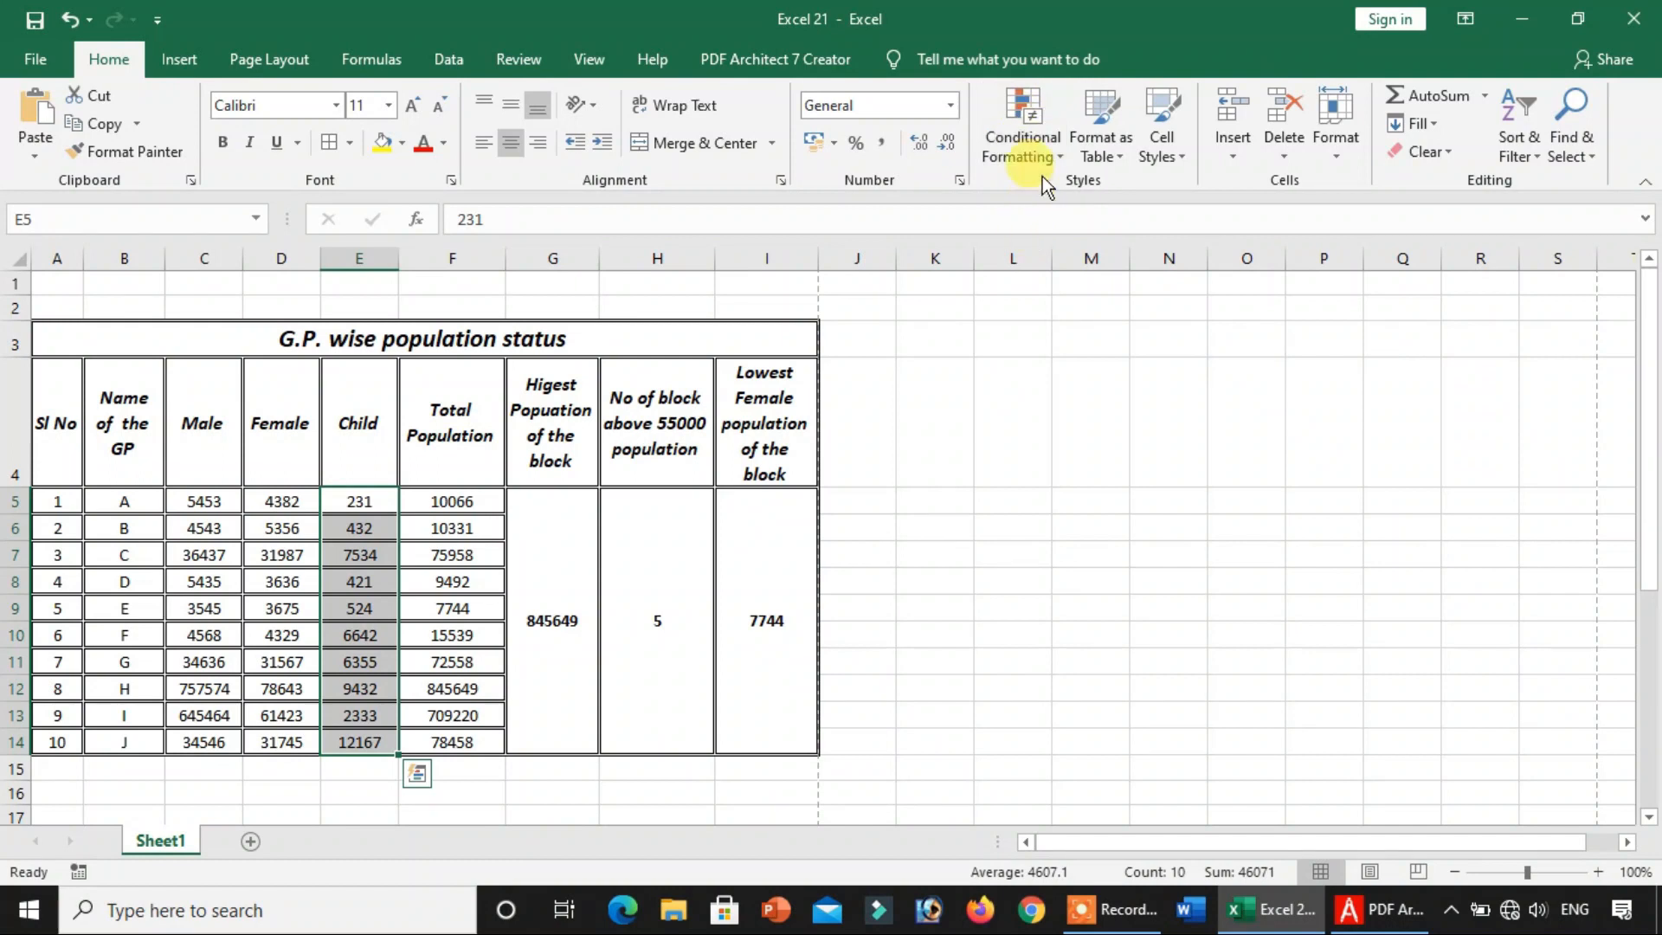
pyautogui.click(1033, 130)
pyautogui.moveTo(1068, 187)
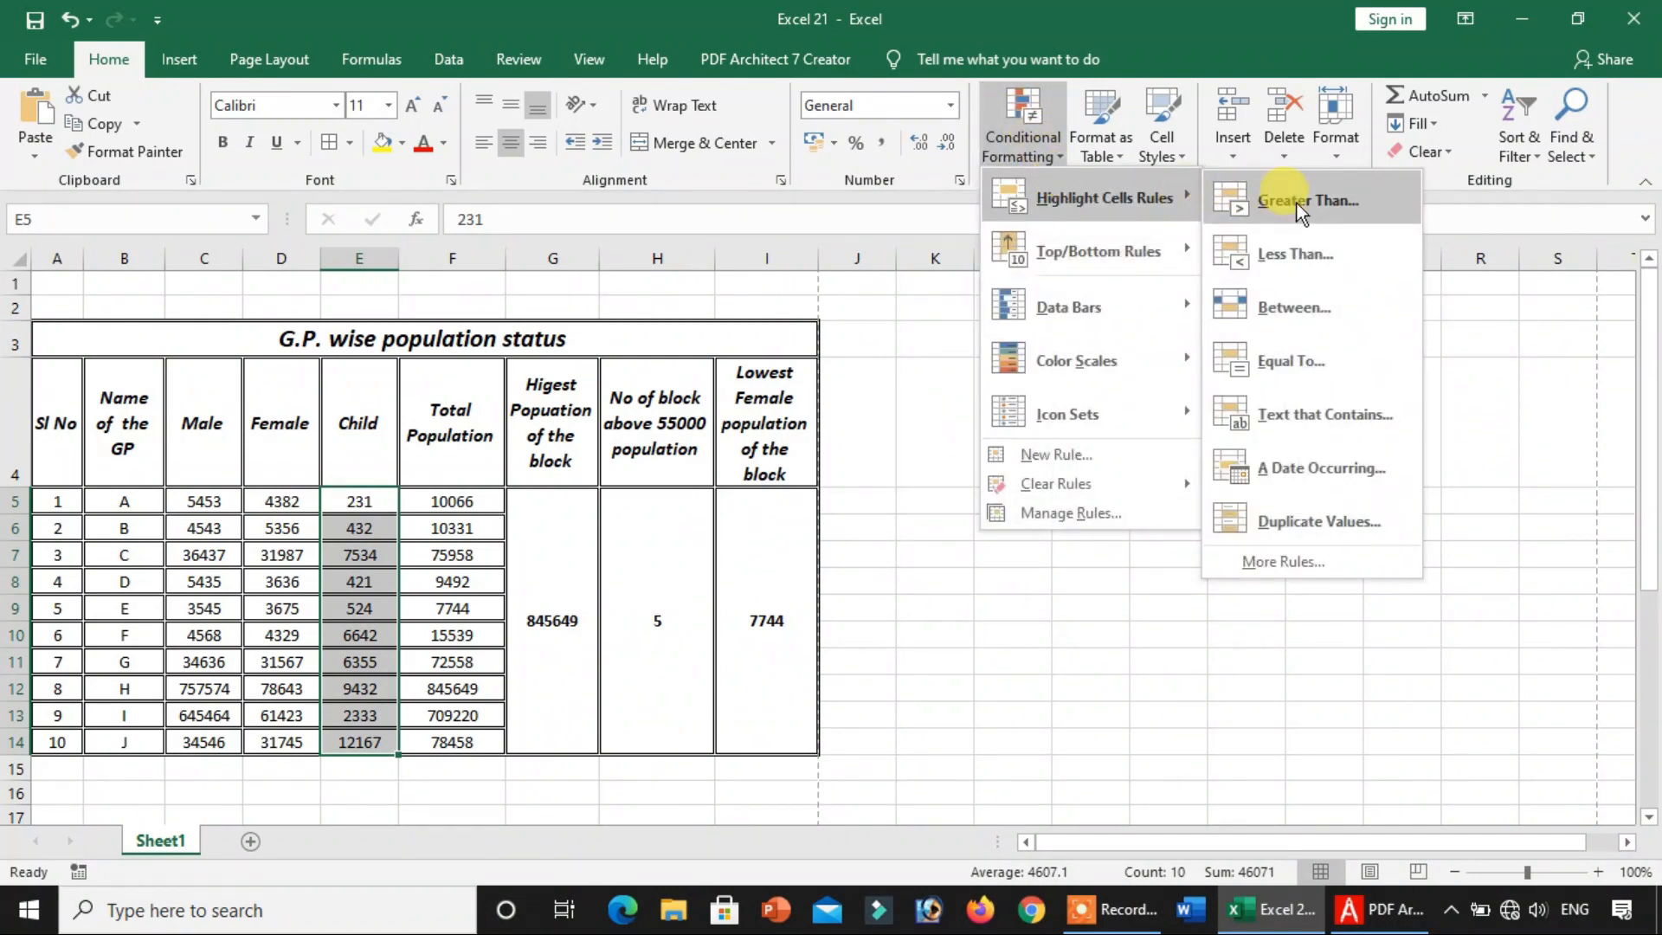
pyautogui.scroll(-3, 793, 507)
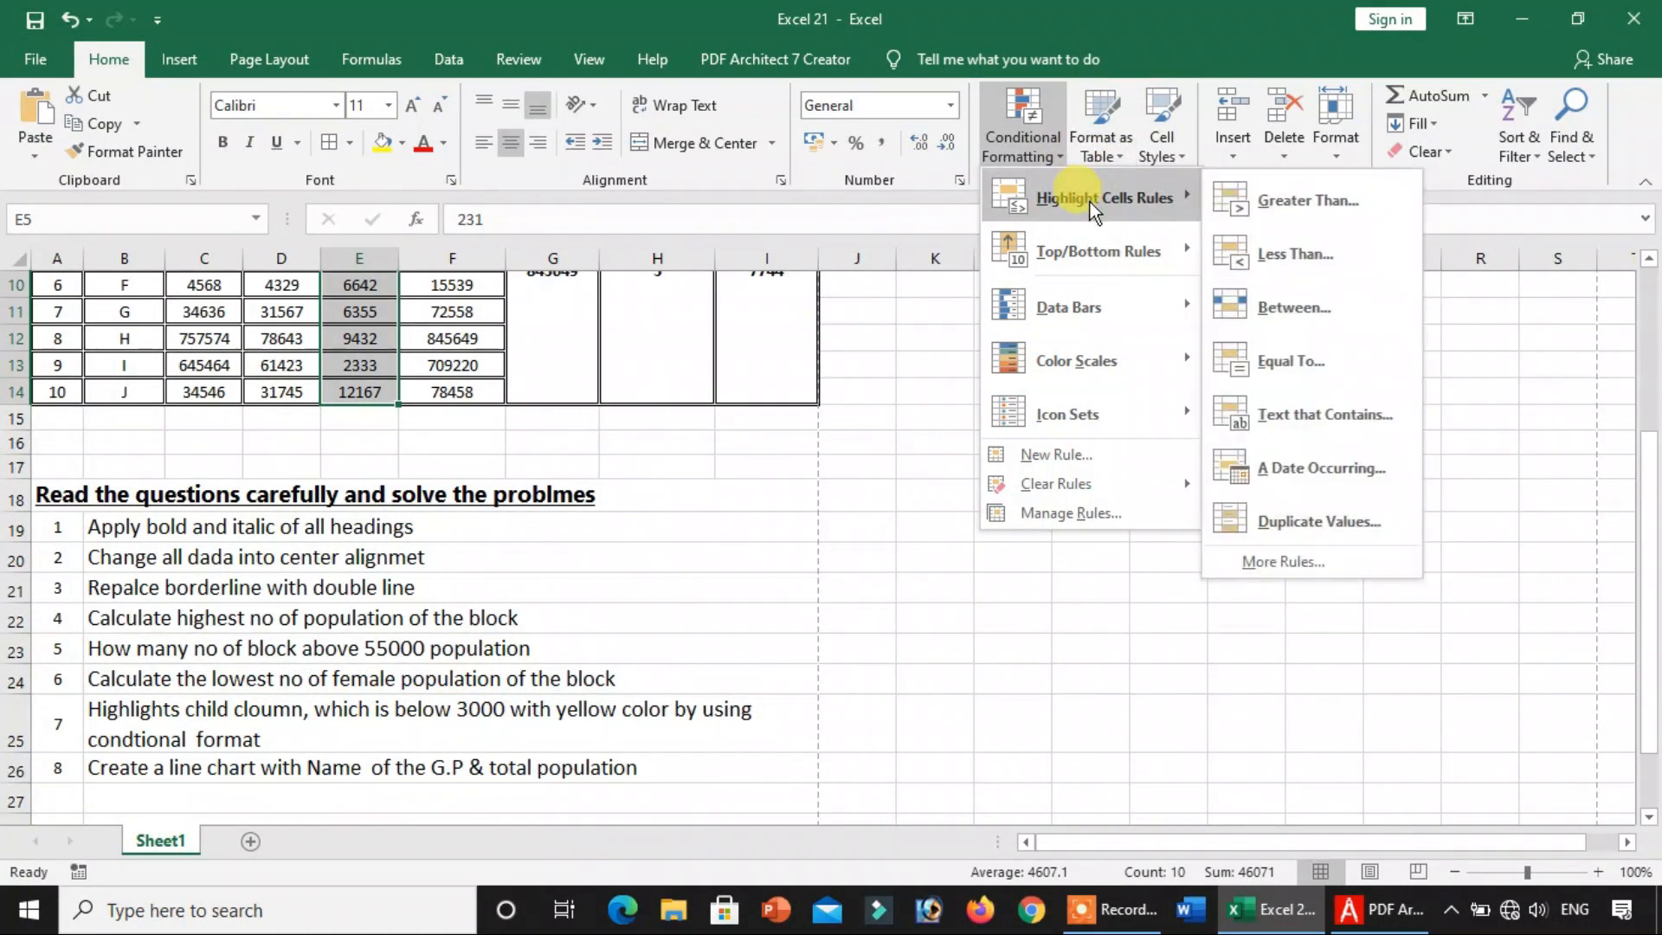
pyautogui.click(1280, 258)
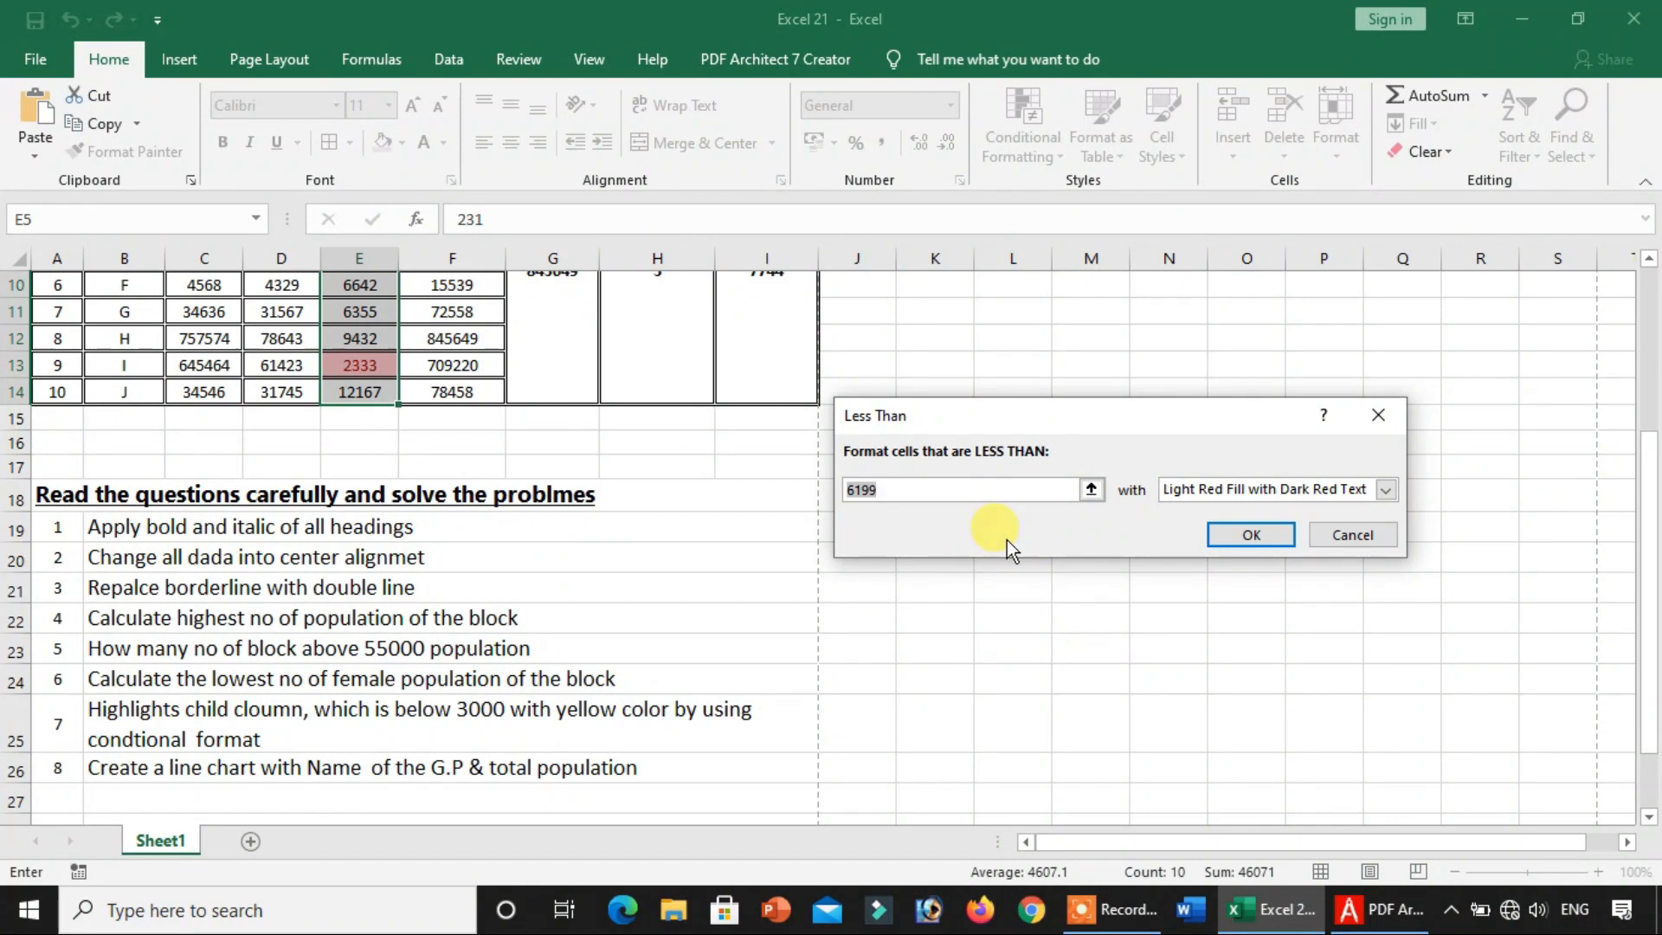
pyautogui.write('3000')
# - Give the Less Than rule a custom format with a yellow fill and apply it to the Child column
pyautogui.click(1385, 492)
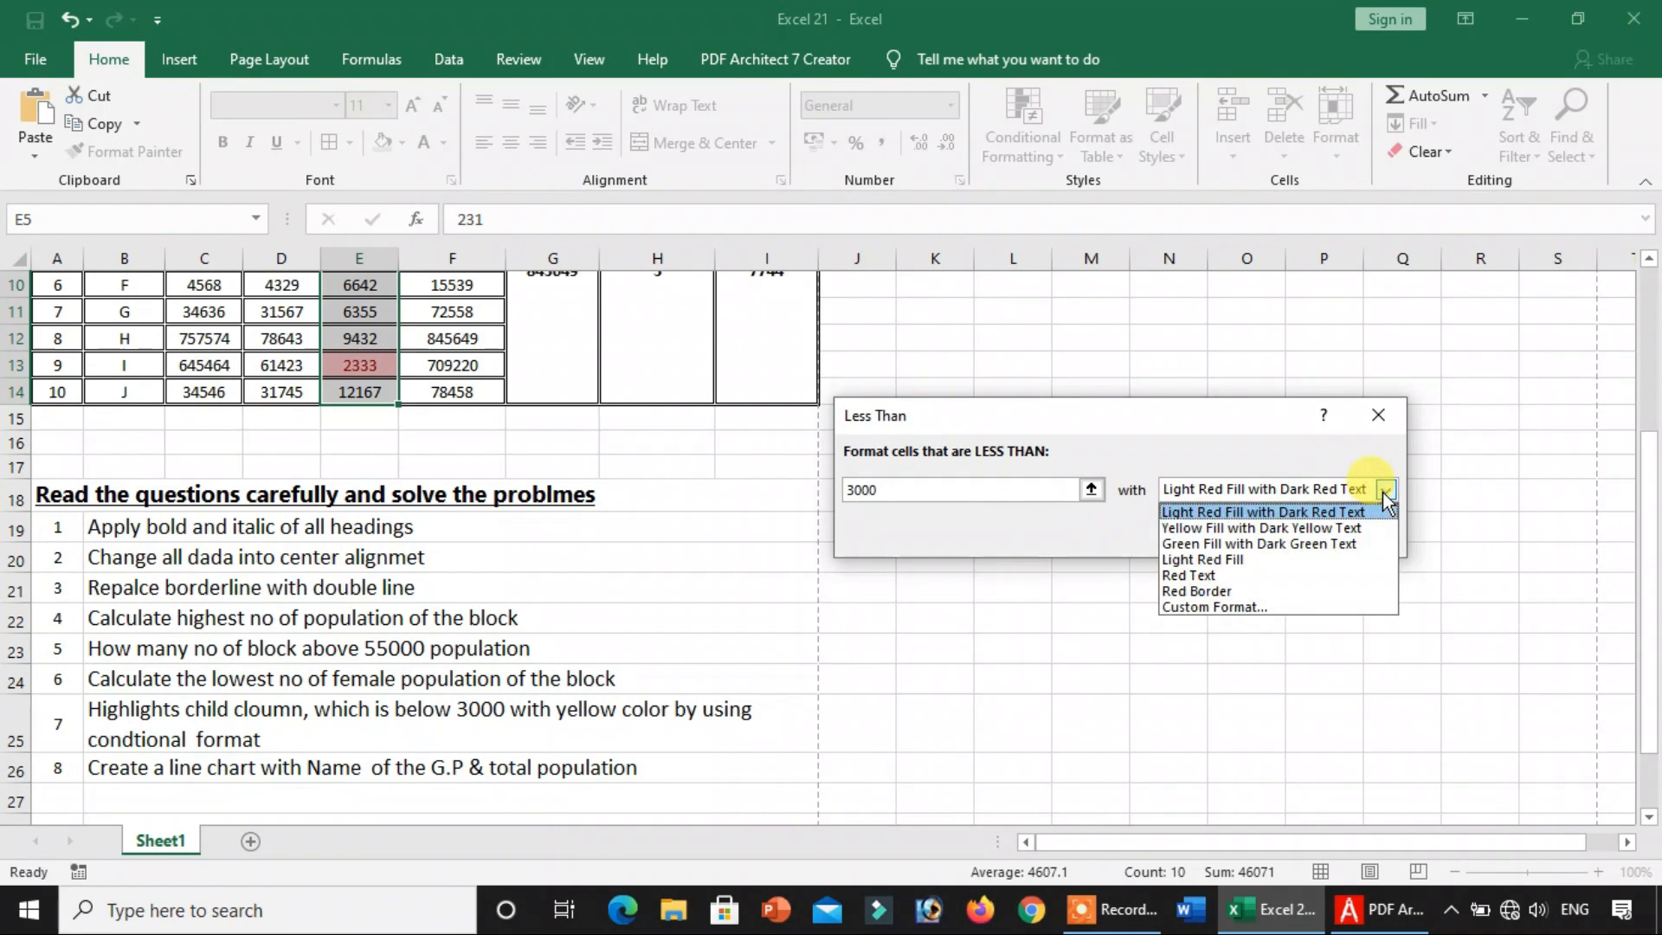
pyautogui.click(1213, 608)
pyautogui.click(1256, 536)
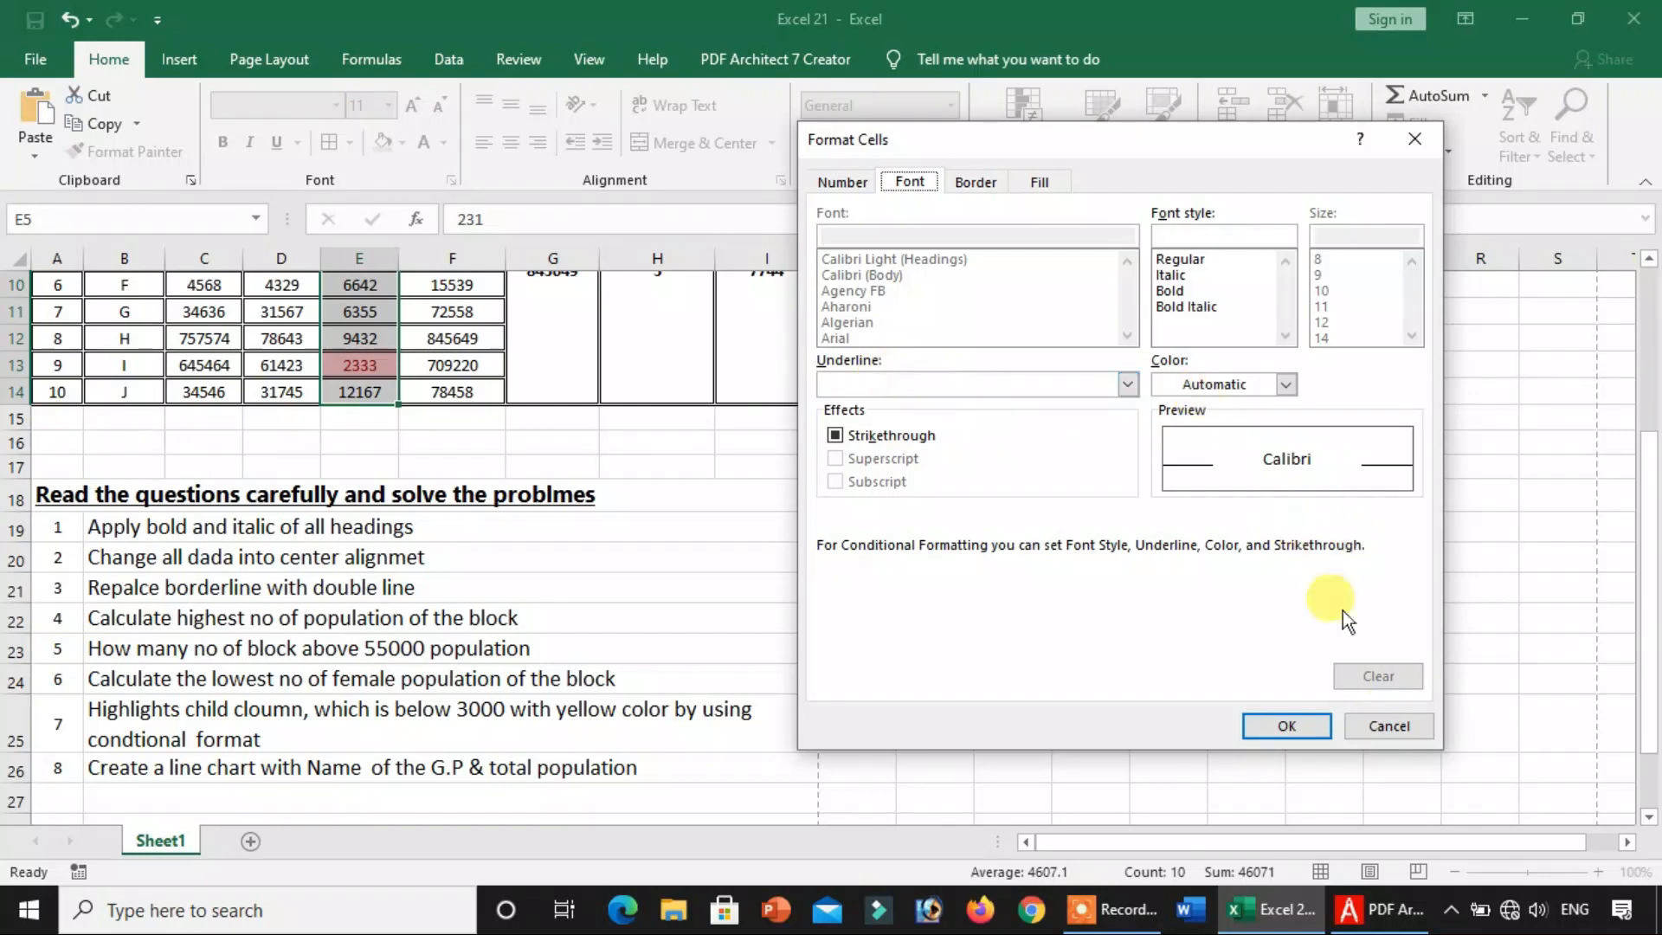
pyautogui.click(1041, 183)
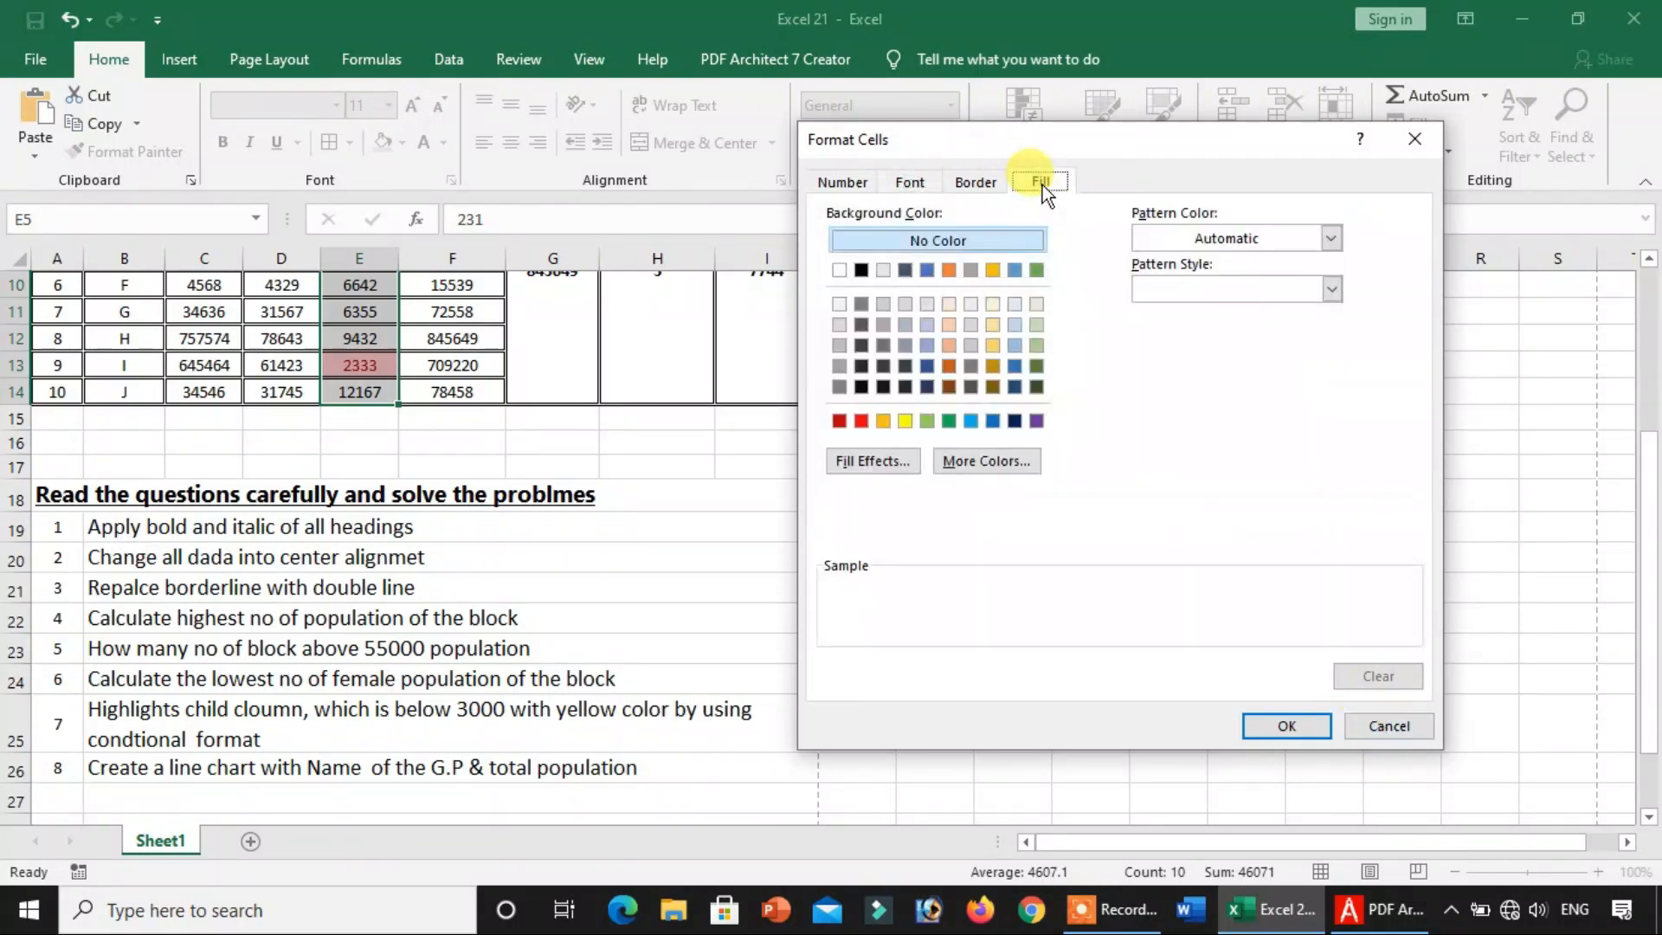
pyautogui.click(906, 421)
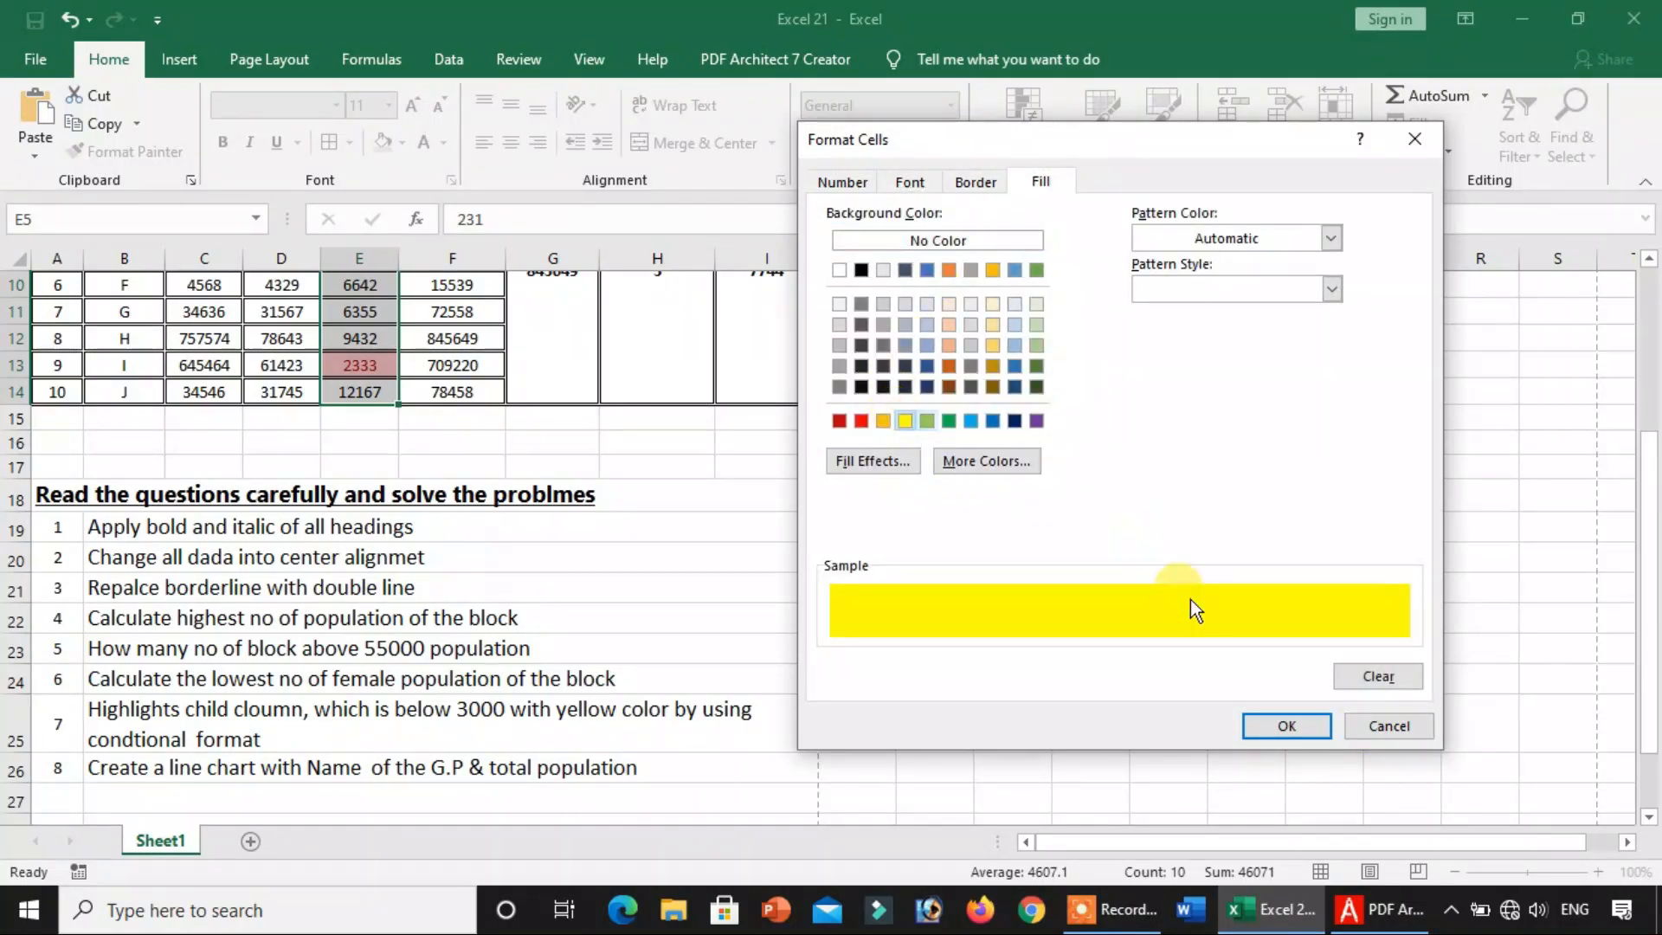
pyautogui.click(1260, 726)
pyautogui.click(1250, 530)
pyautogui.click(566, 465)
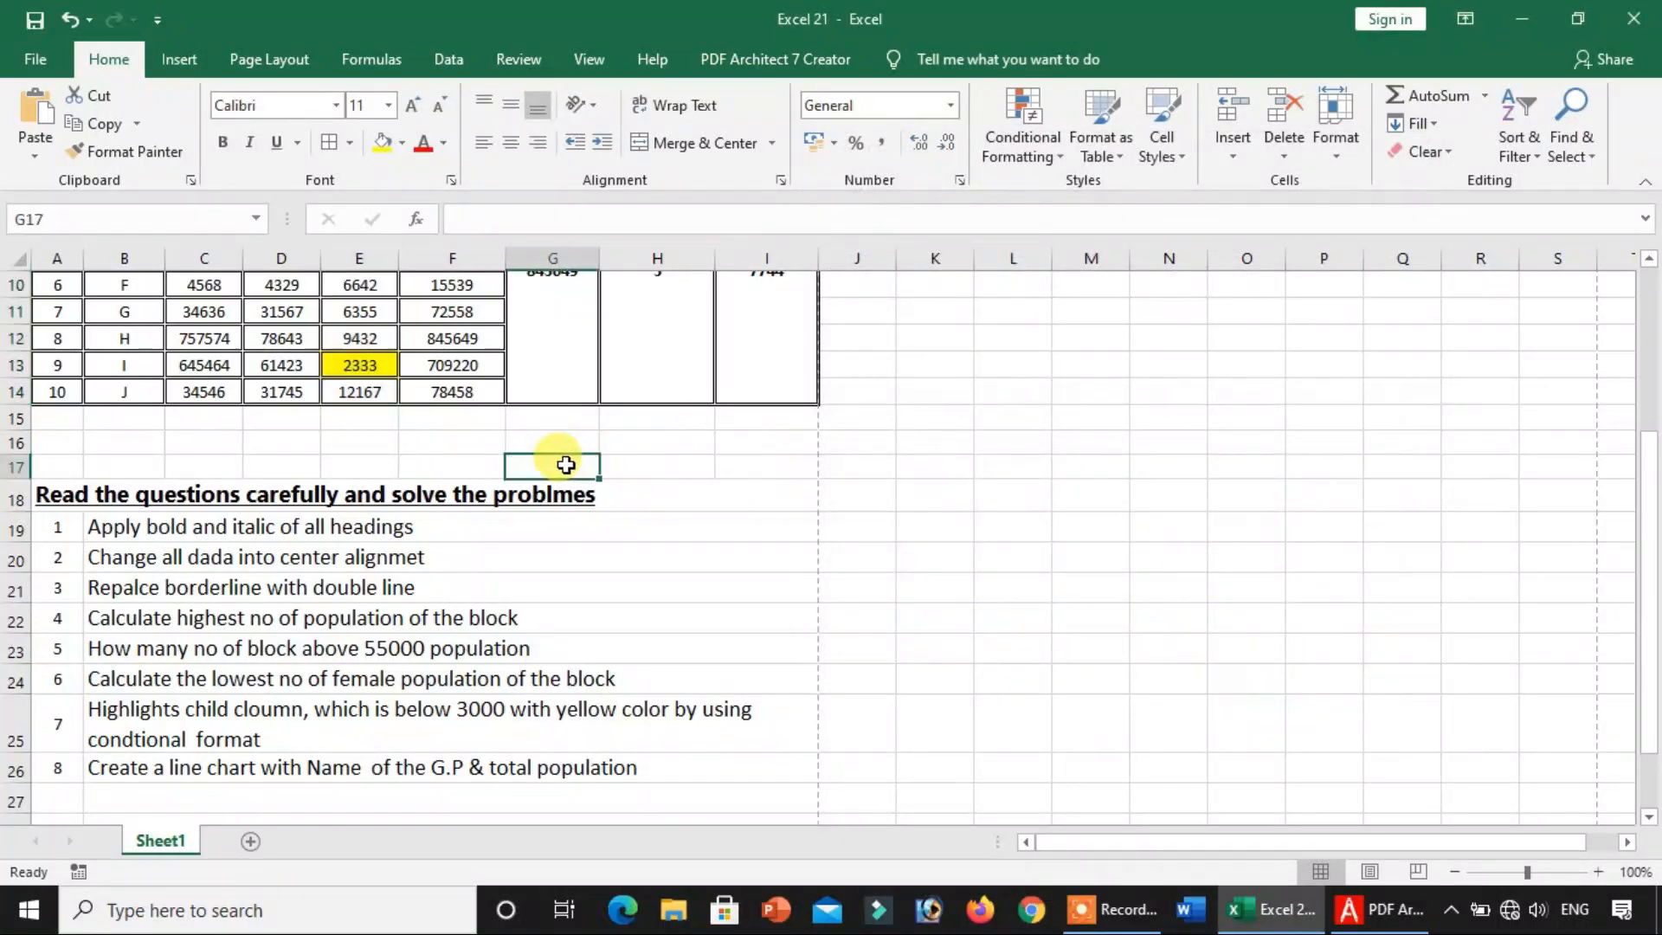
pyautogui.scroll(2, 567, 465)
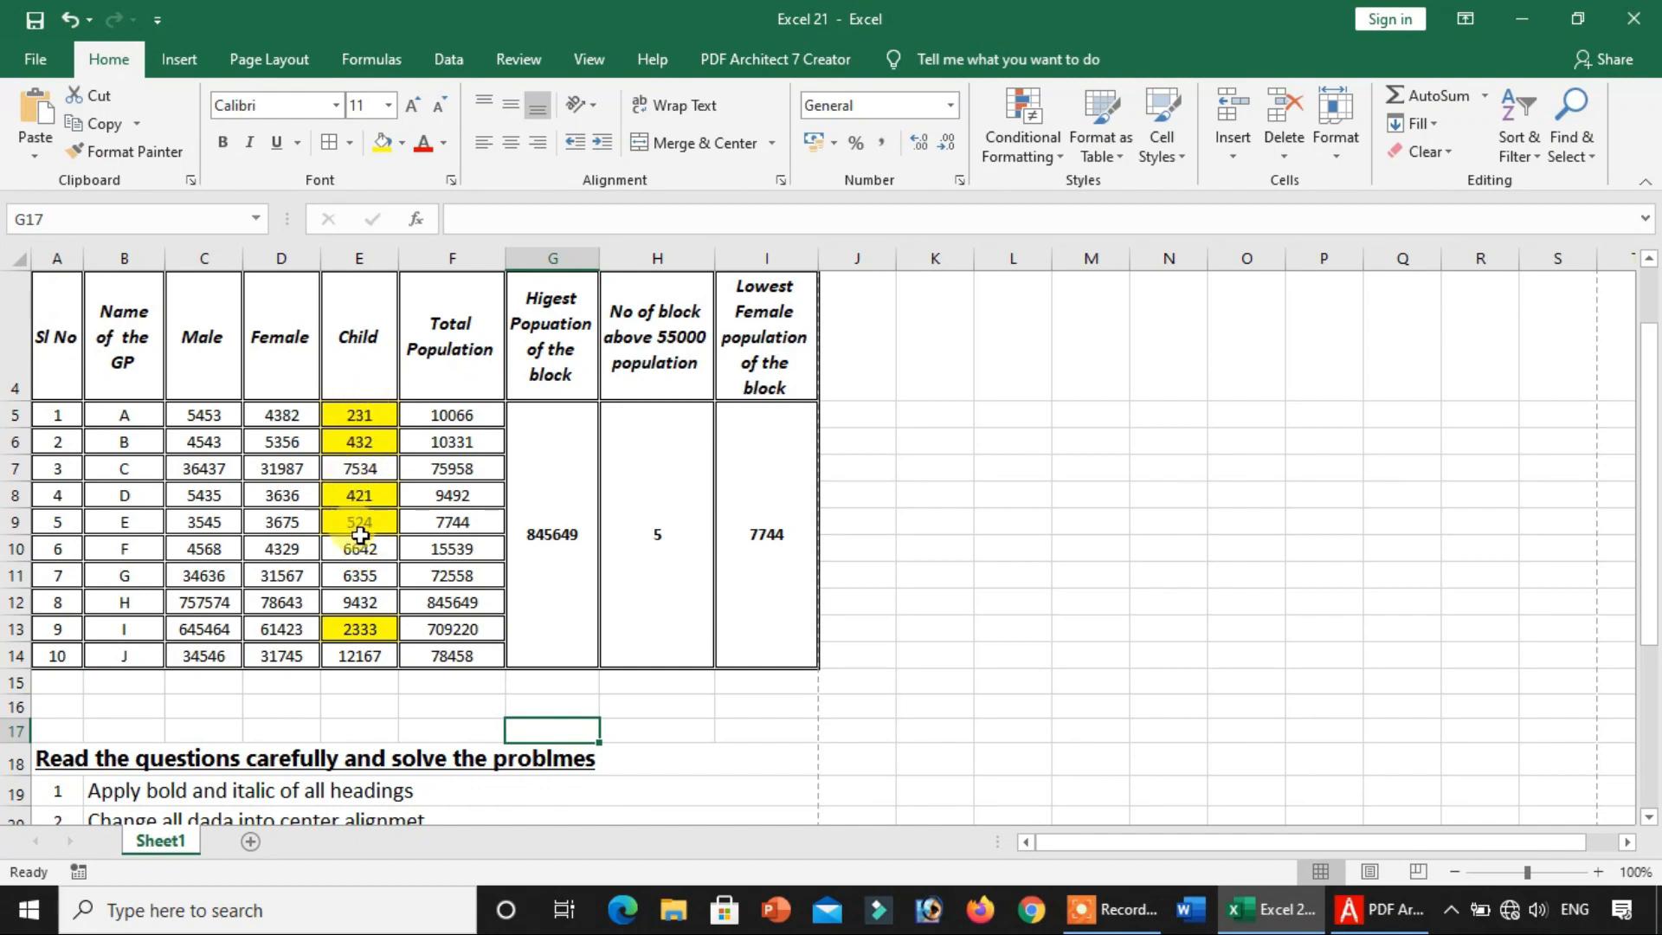
# - Insert a 2-D line chart from the Name of the GP and Total Population columns, B4:B14 and F4:F14, as question 8 asks
pyautogui.scroll(-4, 361, 629)
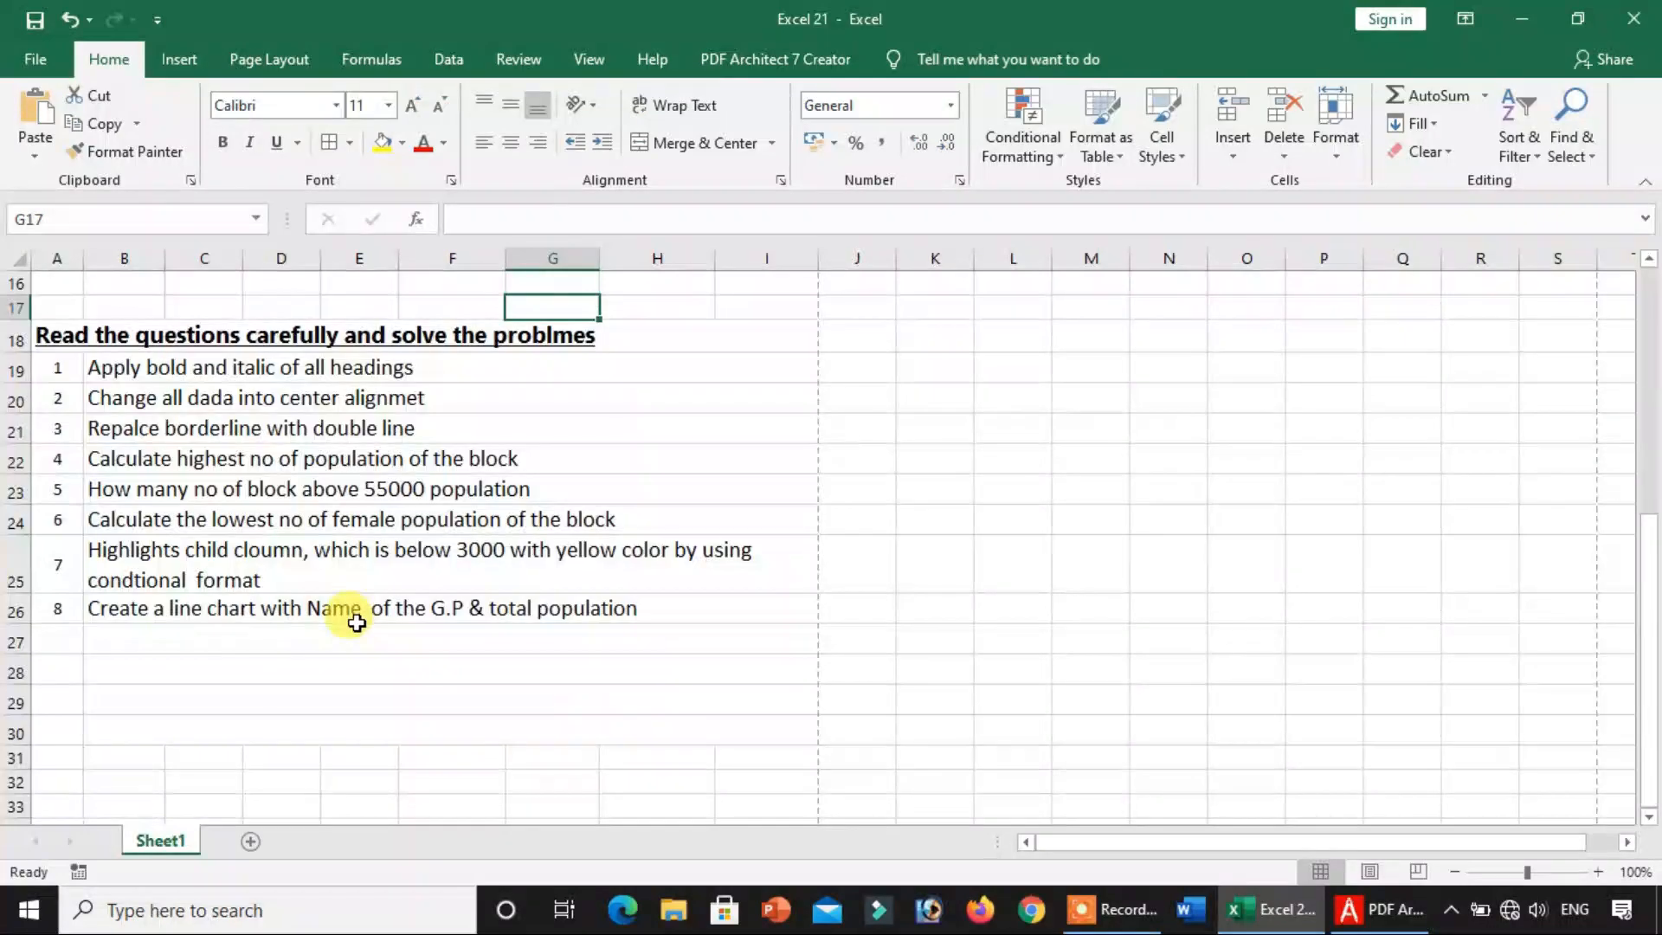
pyautogui.click(372, 557)
pyautogui.click(325, 607)
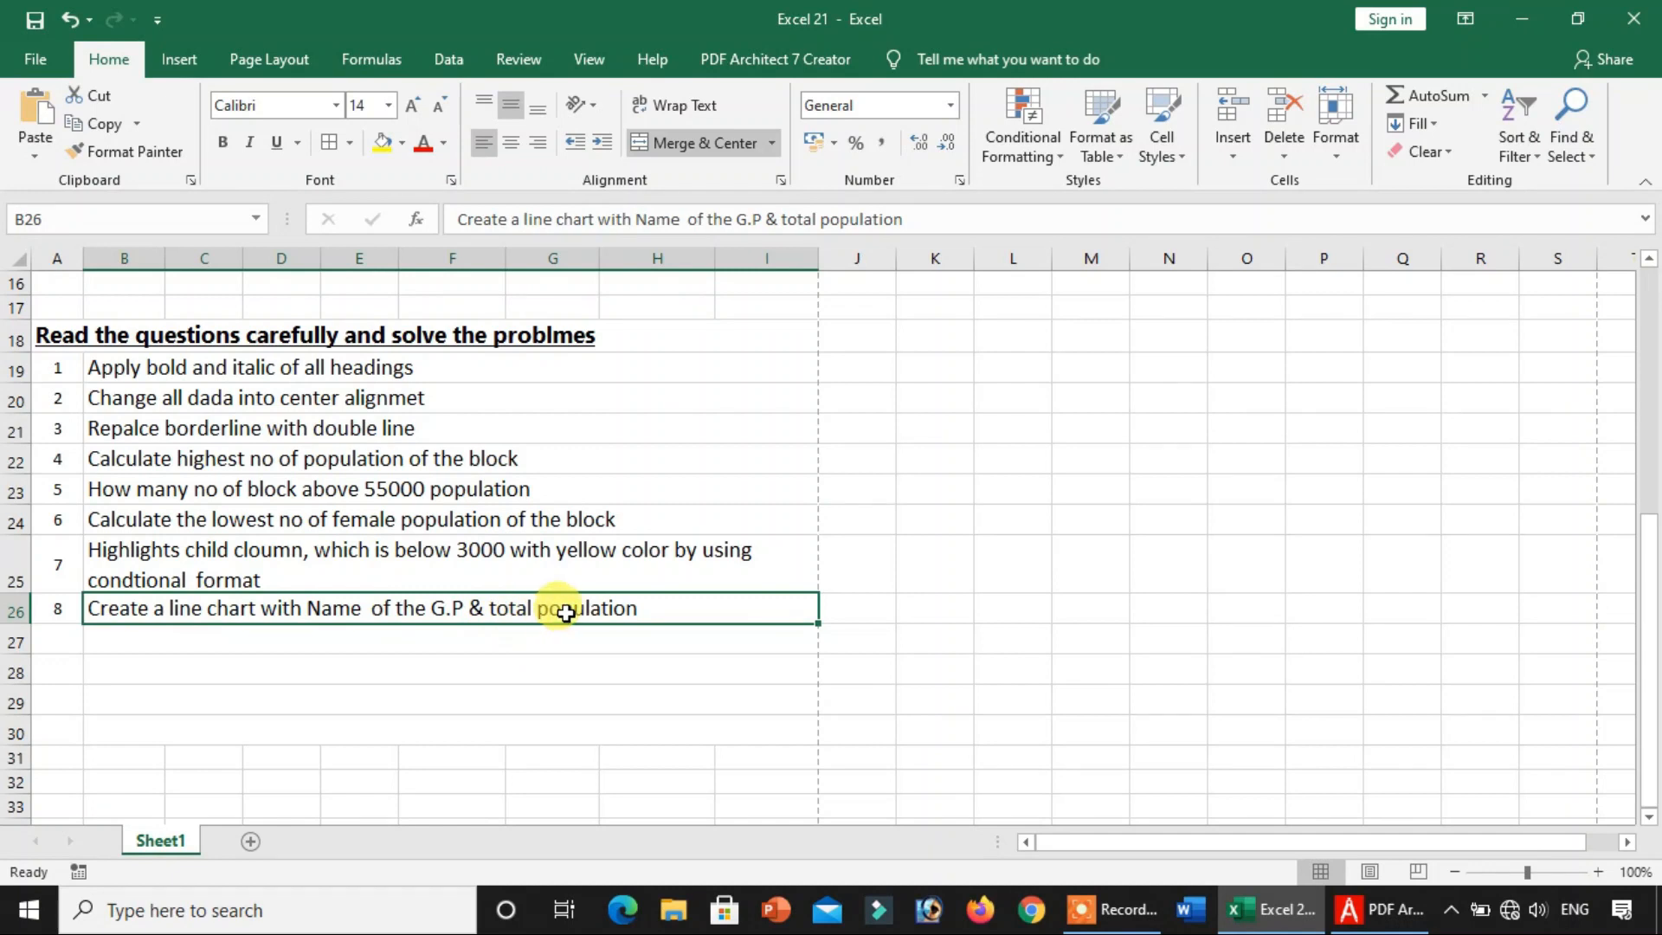
pyautogui.scroll(5, 554, 610)
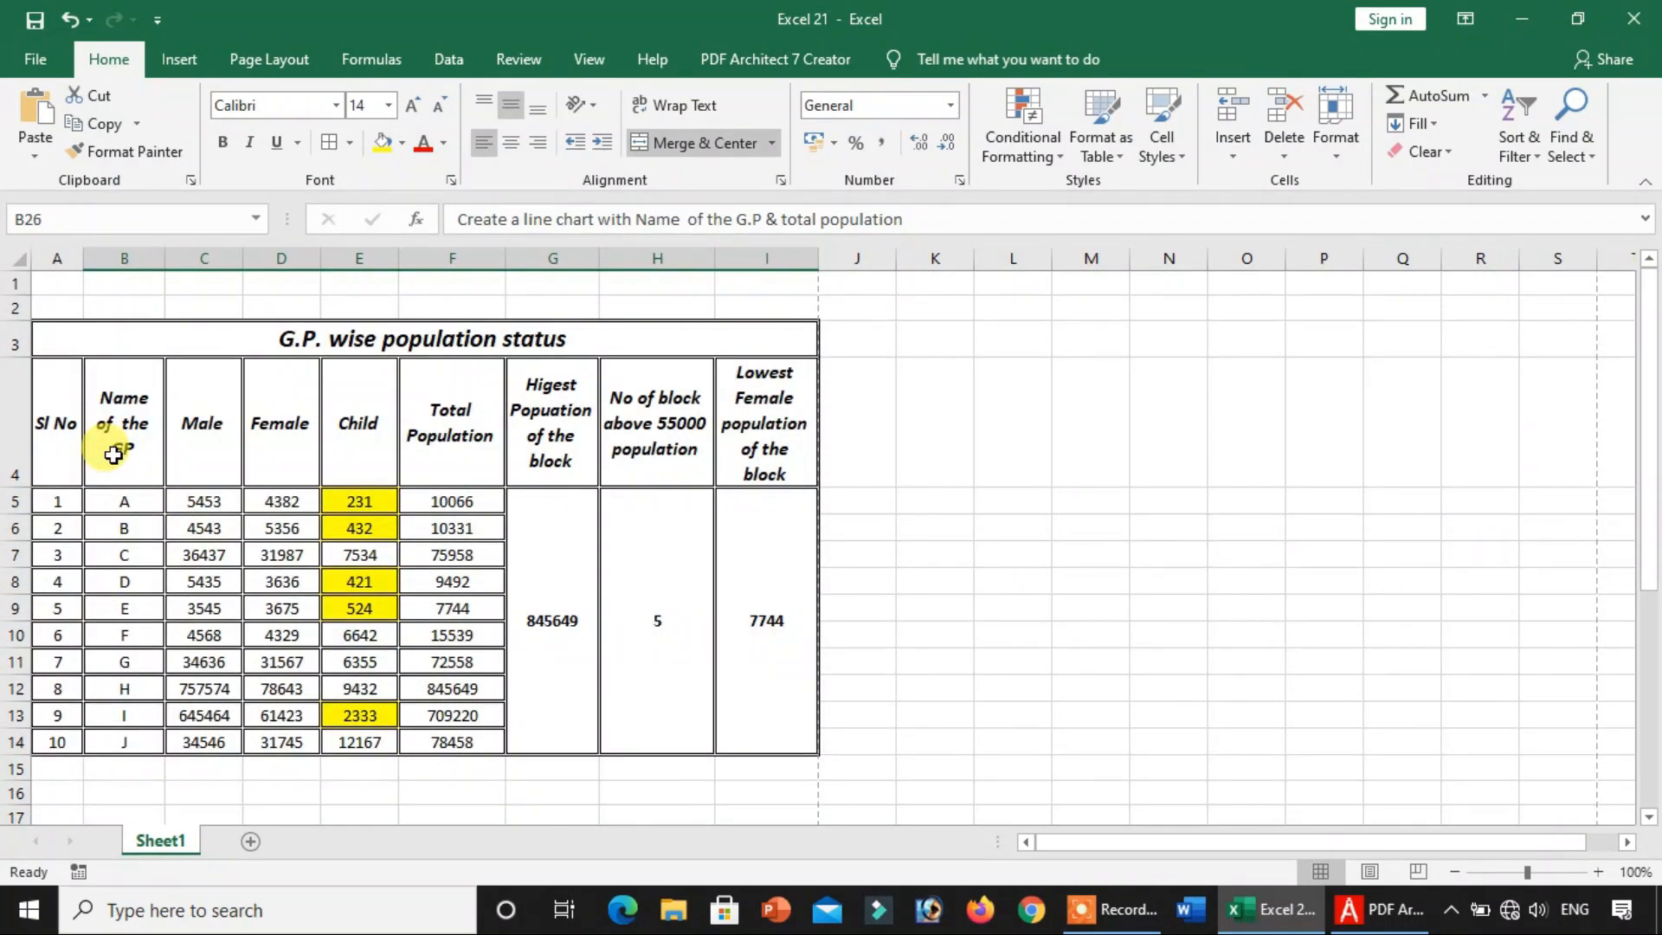
pyautogui.moveTo(114, 455); pyautogui.dragTo(121, 742)
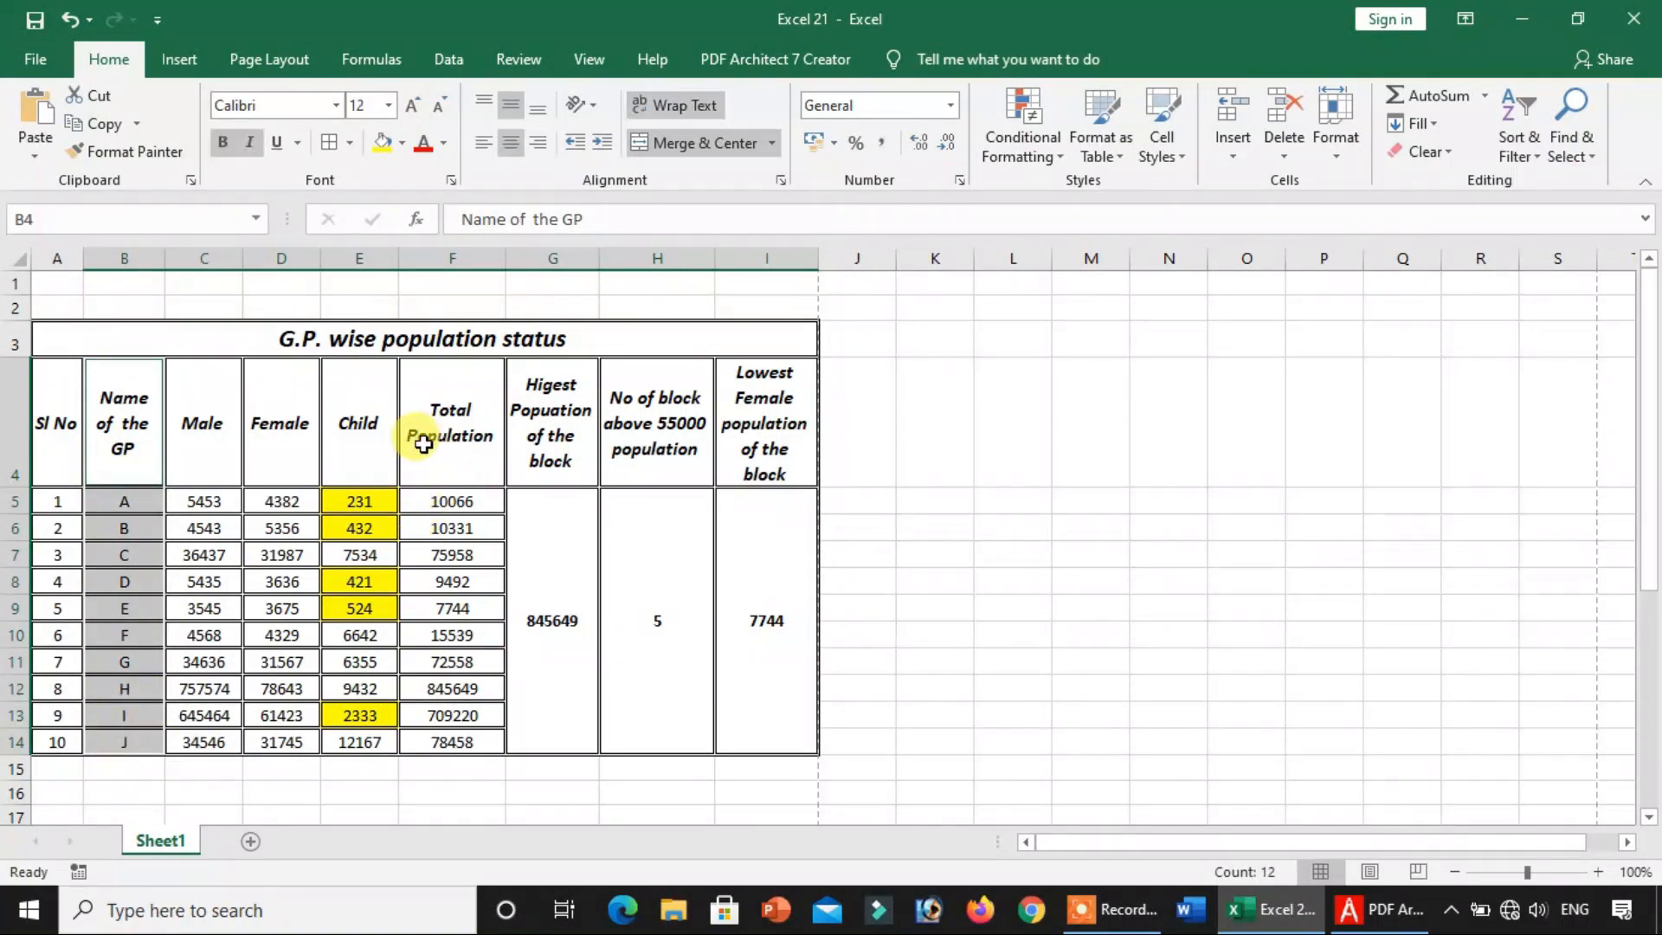
pyautogui.moveTo(423, 465); pyautogui.dragTo(446, 740)
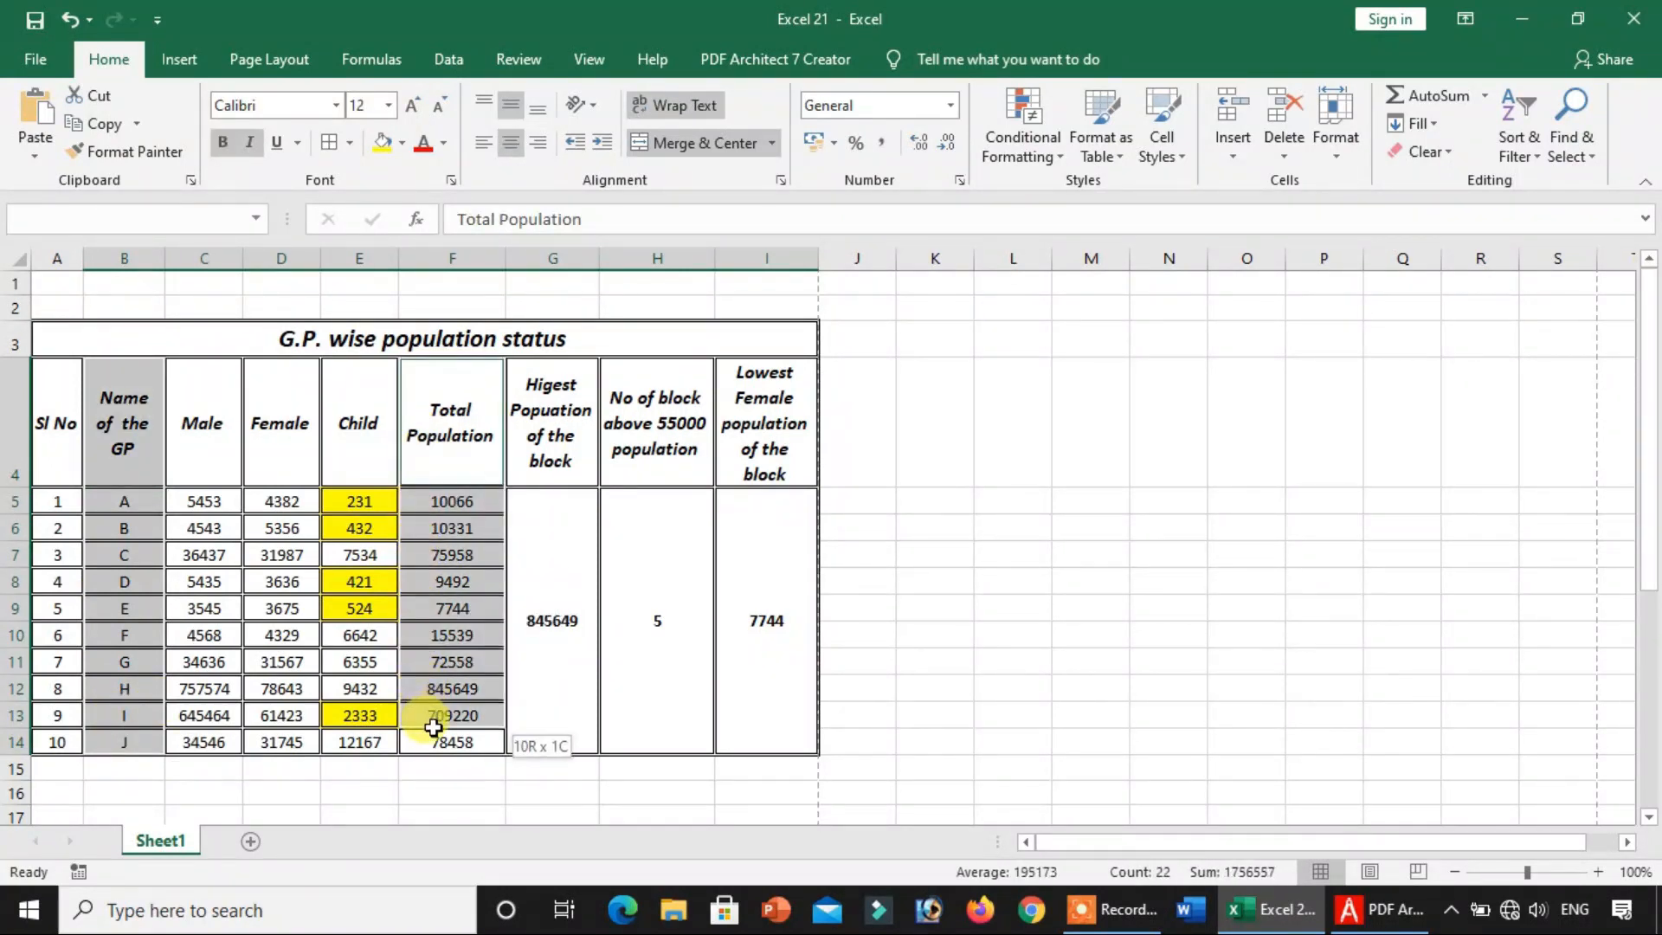
pyautogui.scroll(-2, 547, 642)
pyautogui.scroll(-2, 547, 642)
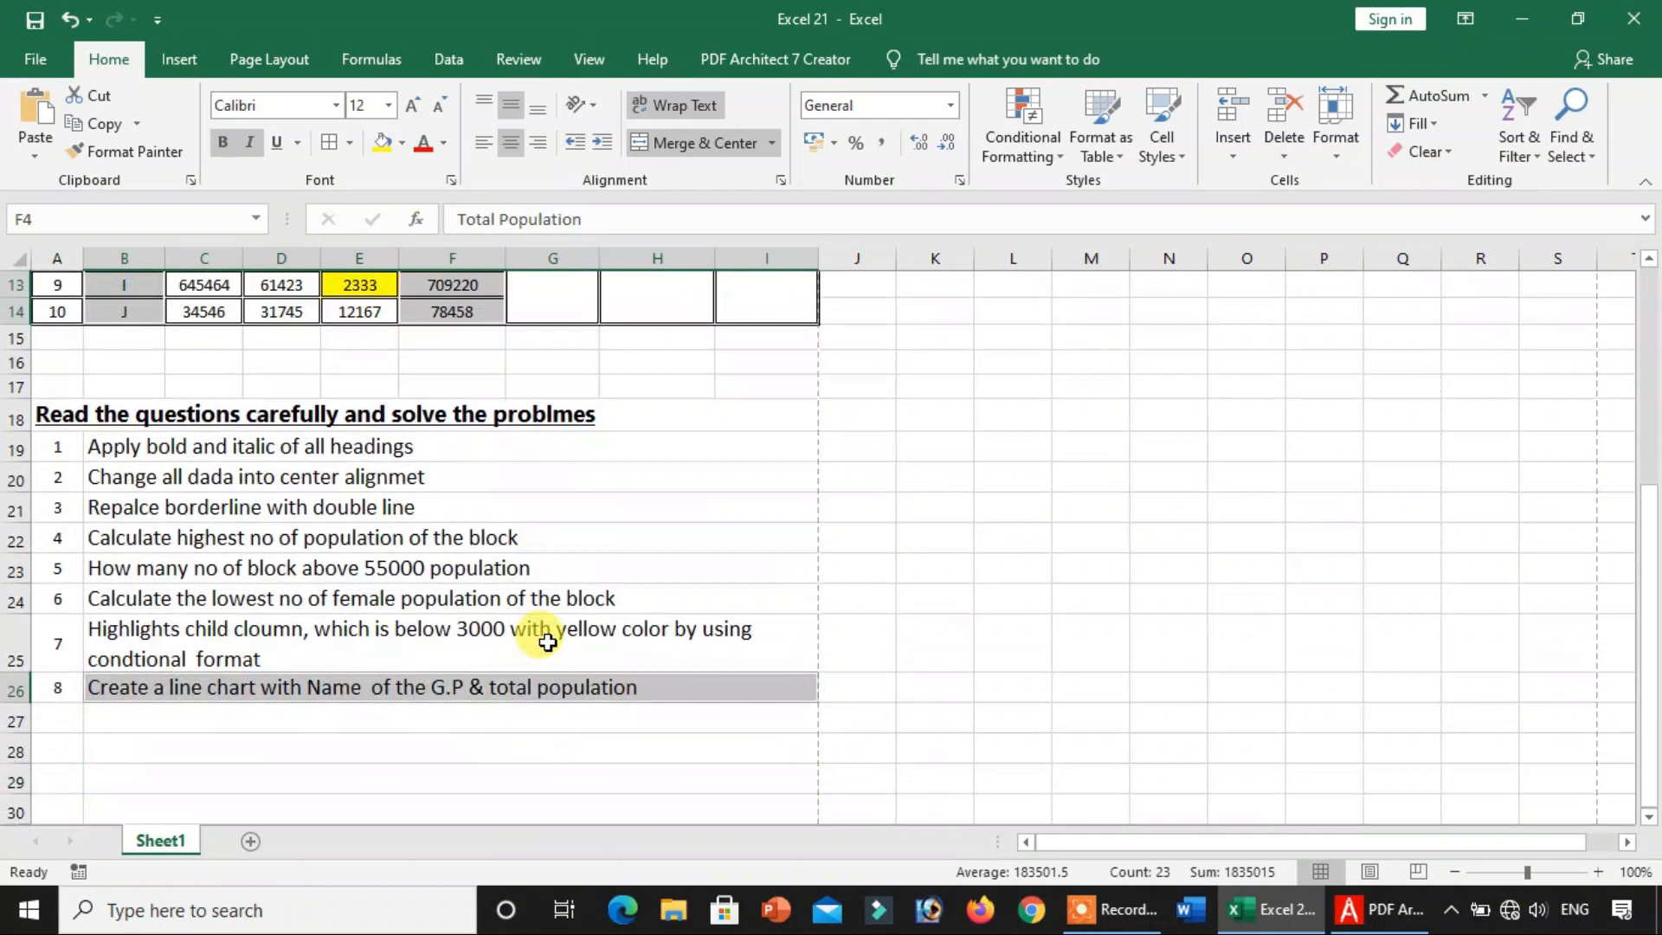
pyautogui.scroll(4, 550, 639)
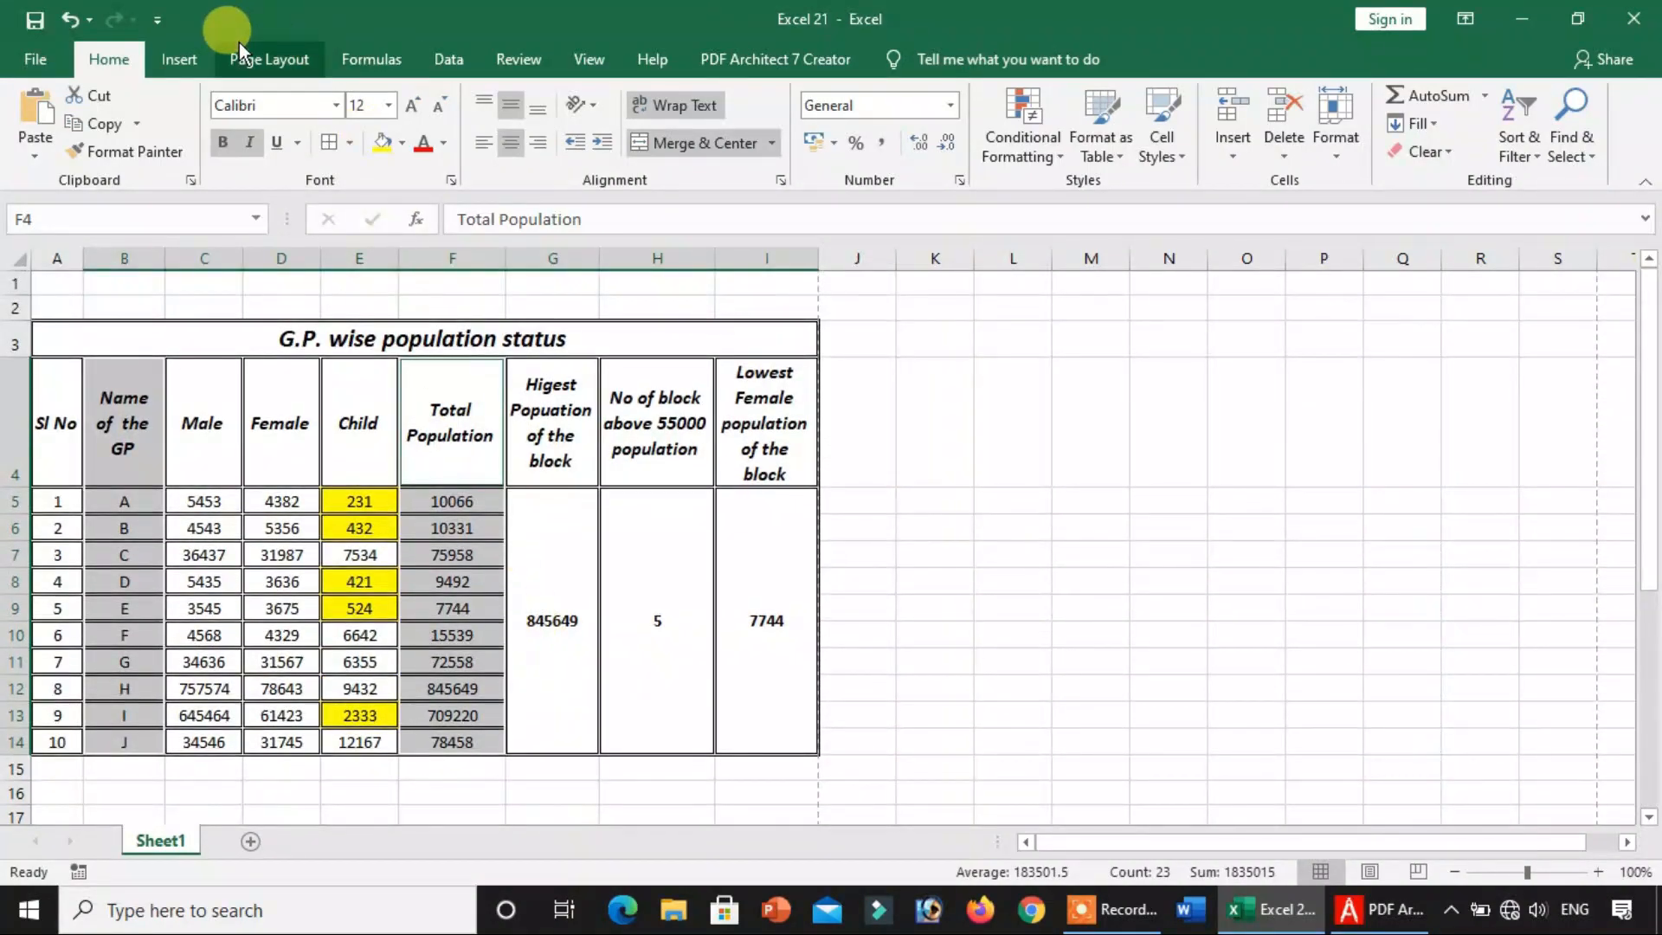
pyautogui.click(179, 60)
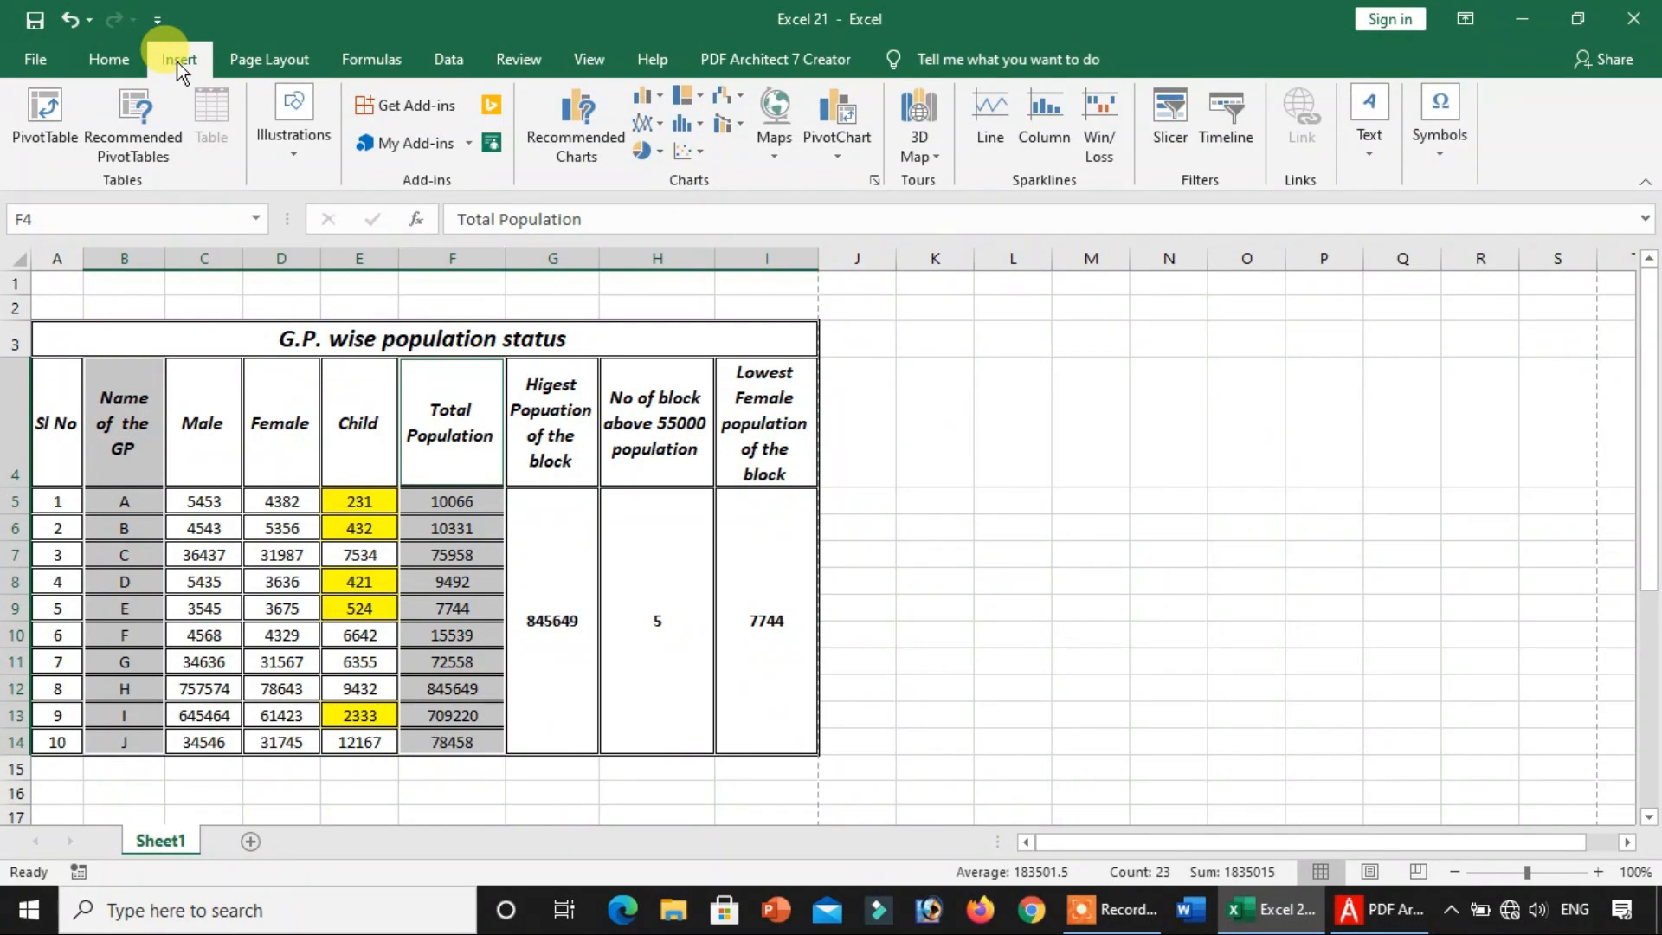
pyautogui.click(652, 127)
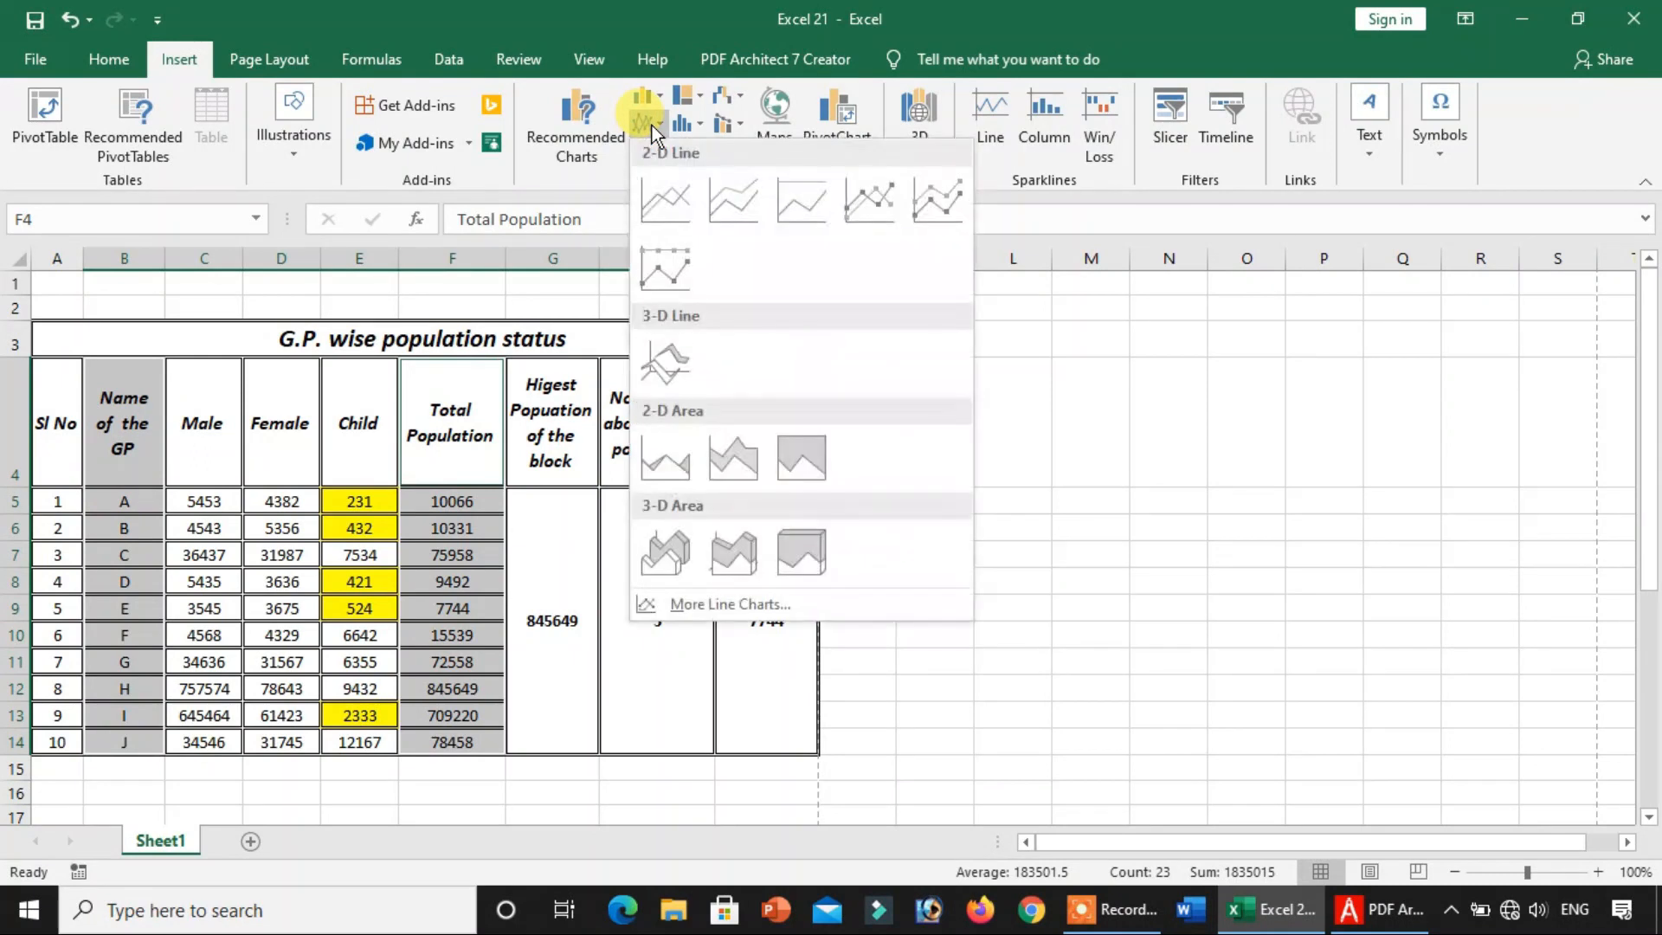
pyautogui.click(691, 206)
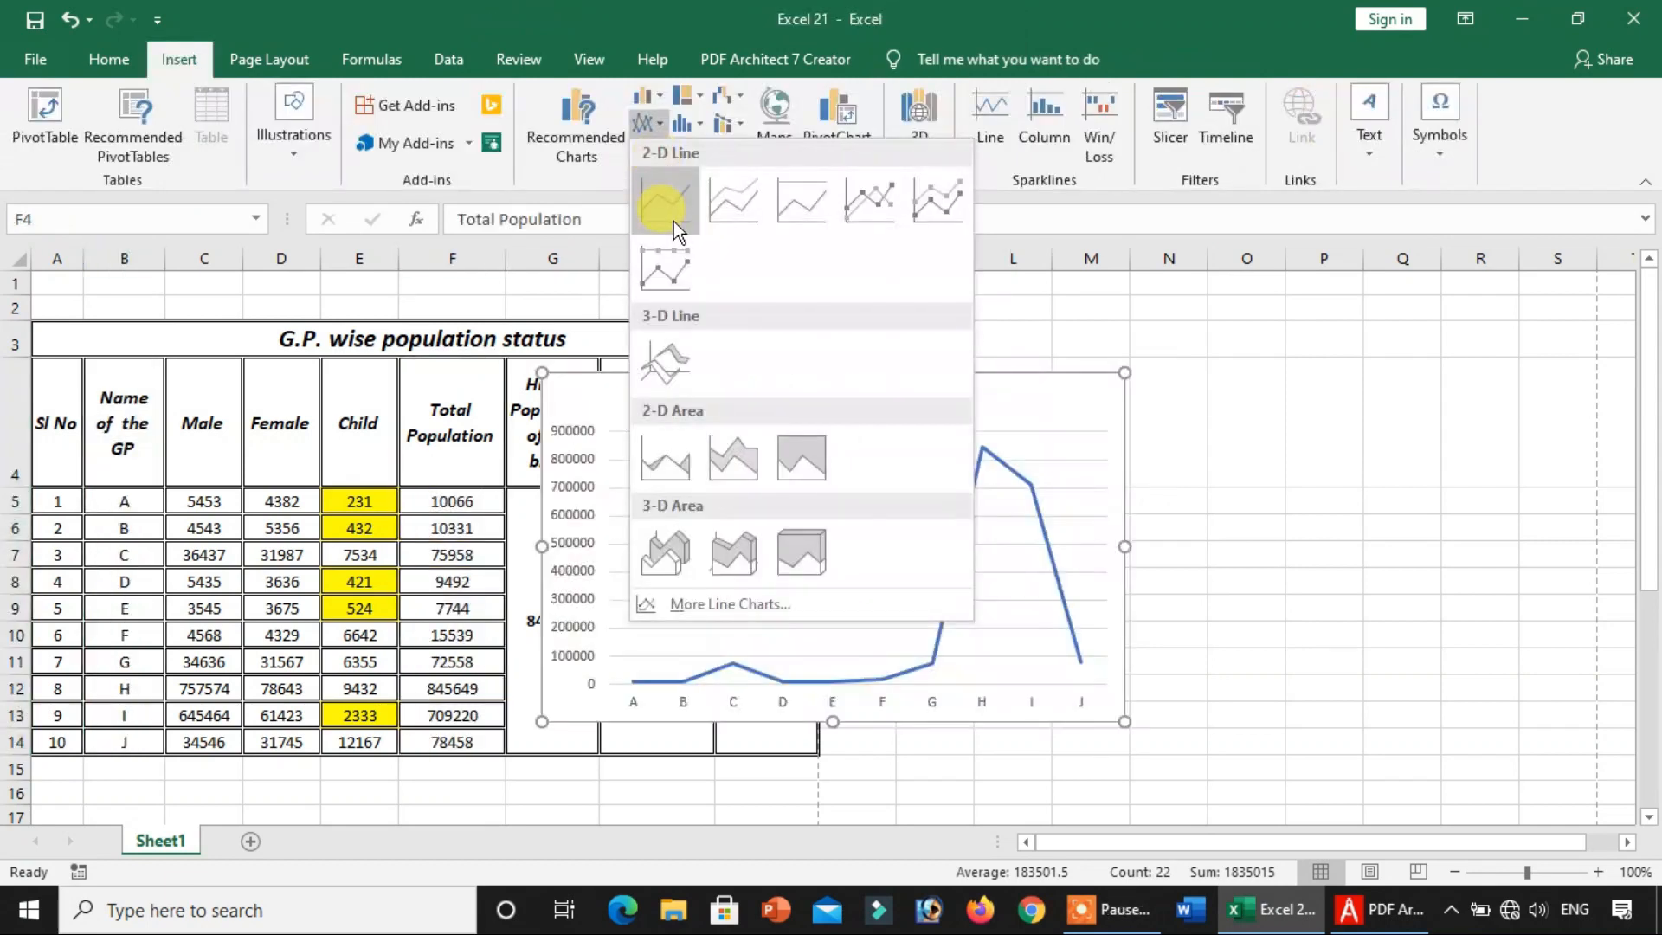
pyautogui.click(674, 221)
# - Move the line chart off the table into the empty cells beside it, starting in column J at row 3
pyautogui.moveTo(996, 418)
pyautogui.mouseDown()
pyautogui.moveTo(1065, 382)
pyautogui.moveTo(1363, 402)
pyautogui.moveTo(1381, 371)
pyautogui.mouseUp()
pyautogui.scroll(-2, 1218, 554)
pyautogui.scroll(2, 1212, 550)
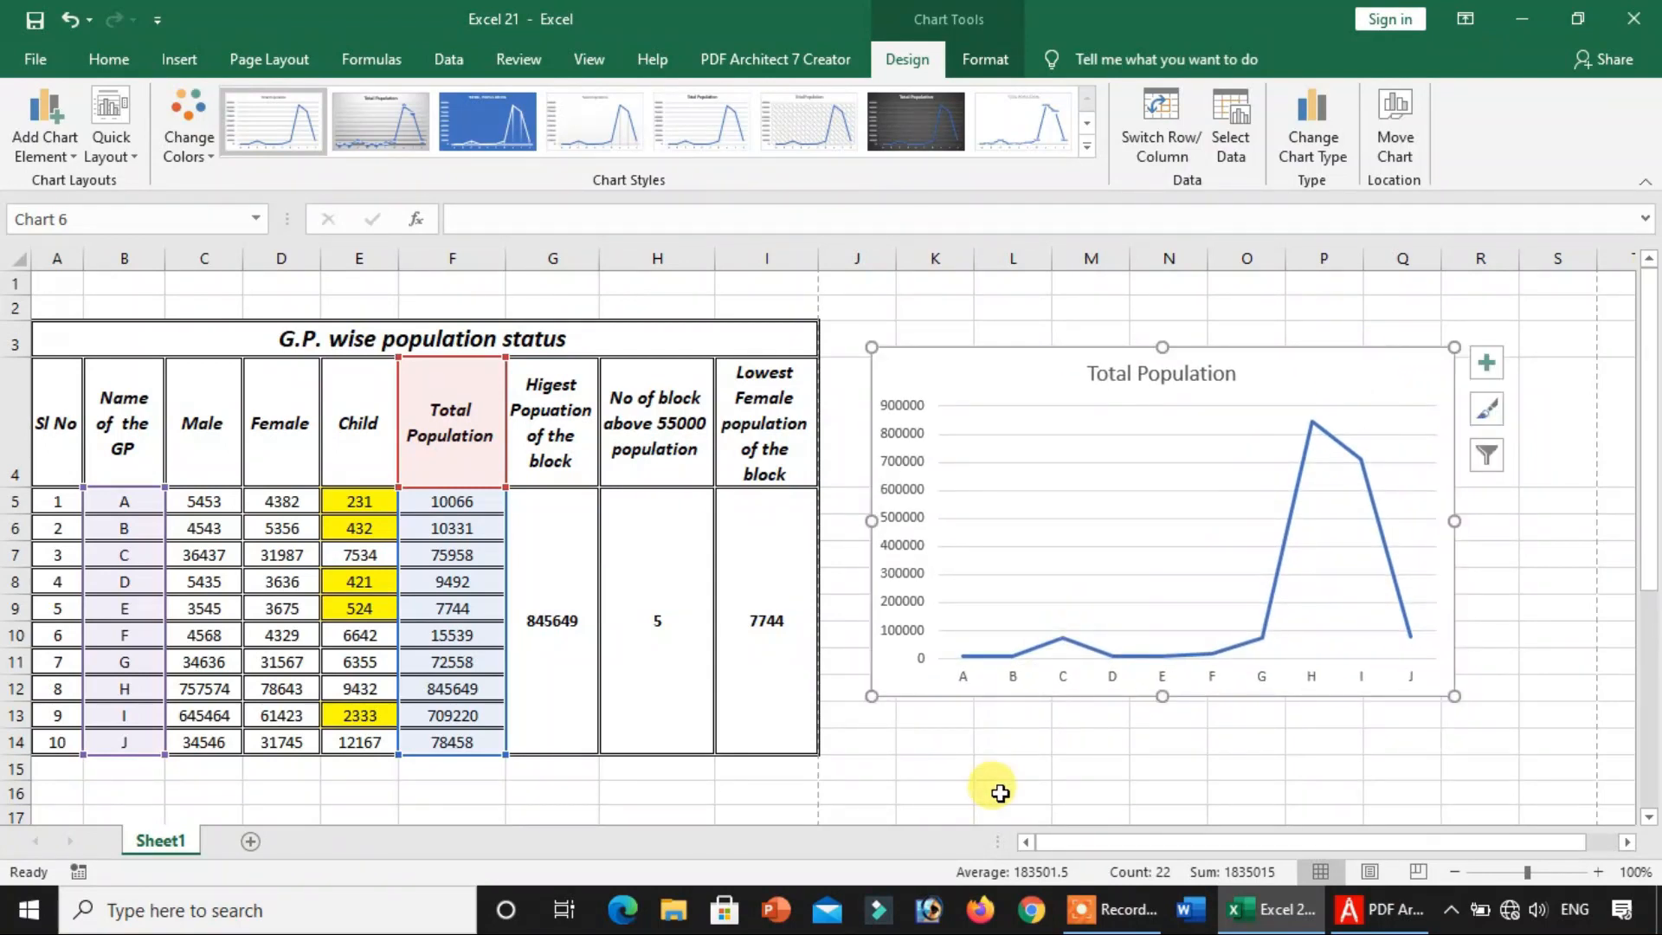
pyautogui.click(1000, 793)
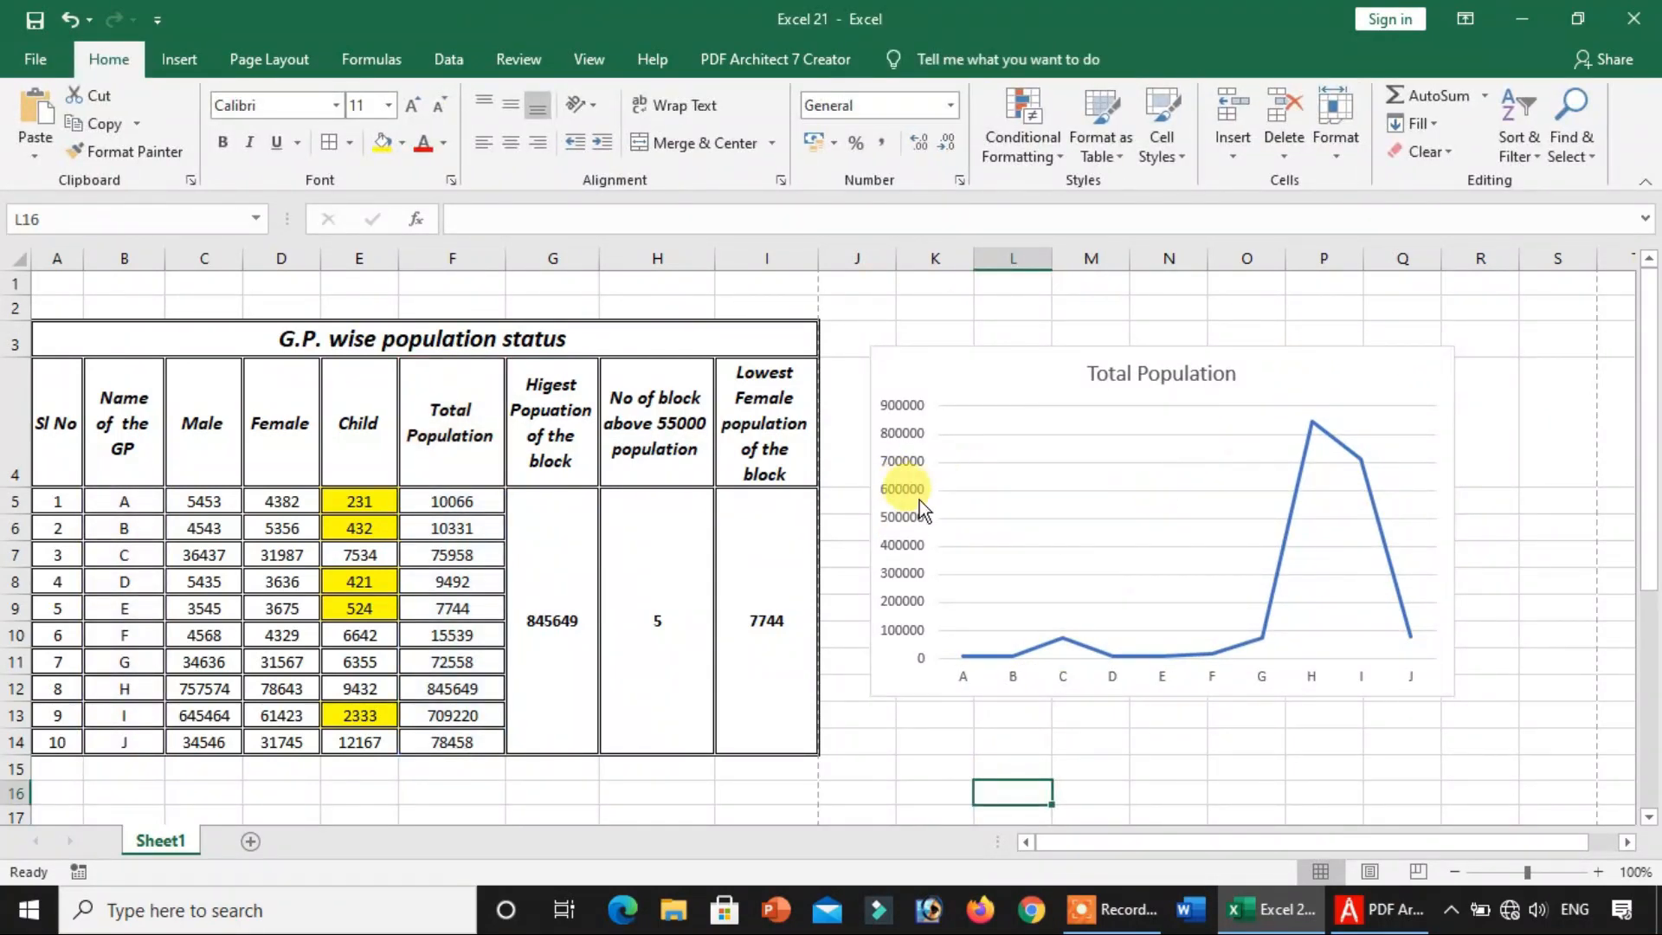
# - Review the finished table and check it against questions 1 to 3 on heading style, center alignment and double borders
pyautogui.scroll(-3, 920, 500)
pyautogui.scroll(3, 919, 501)
pyautogui.scroll(-1, 612, 514)
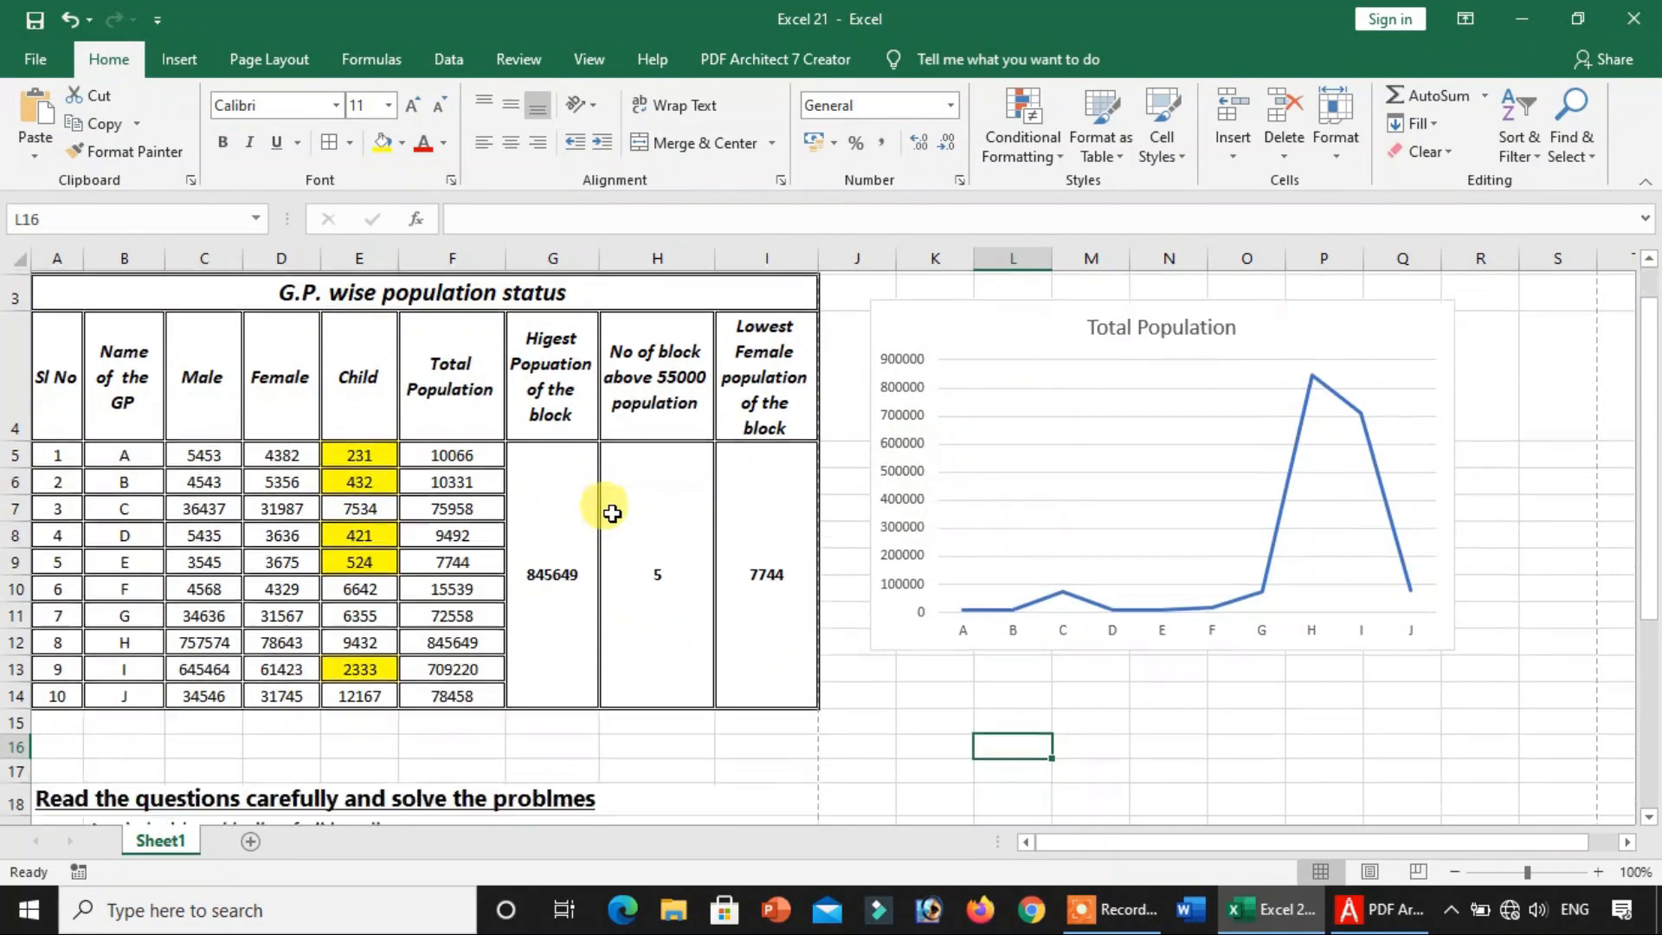
pyautogui.scroll(-1, 612, 514)
pyautogui.scroll(2, 253, 539)
pyautogui.moveTo(130, 340); pyautogui.dragTo(214, 629)
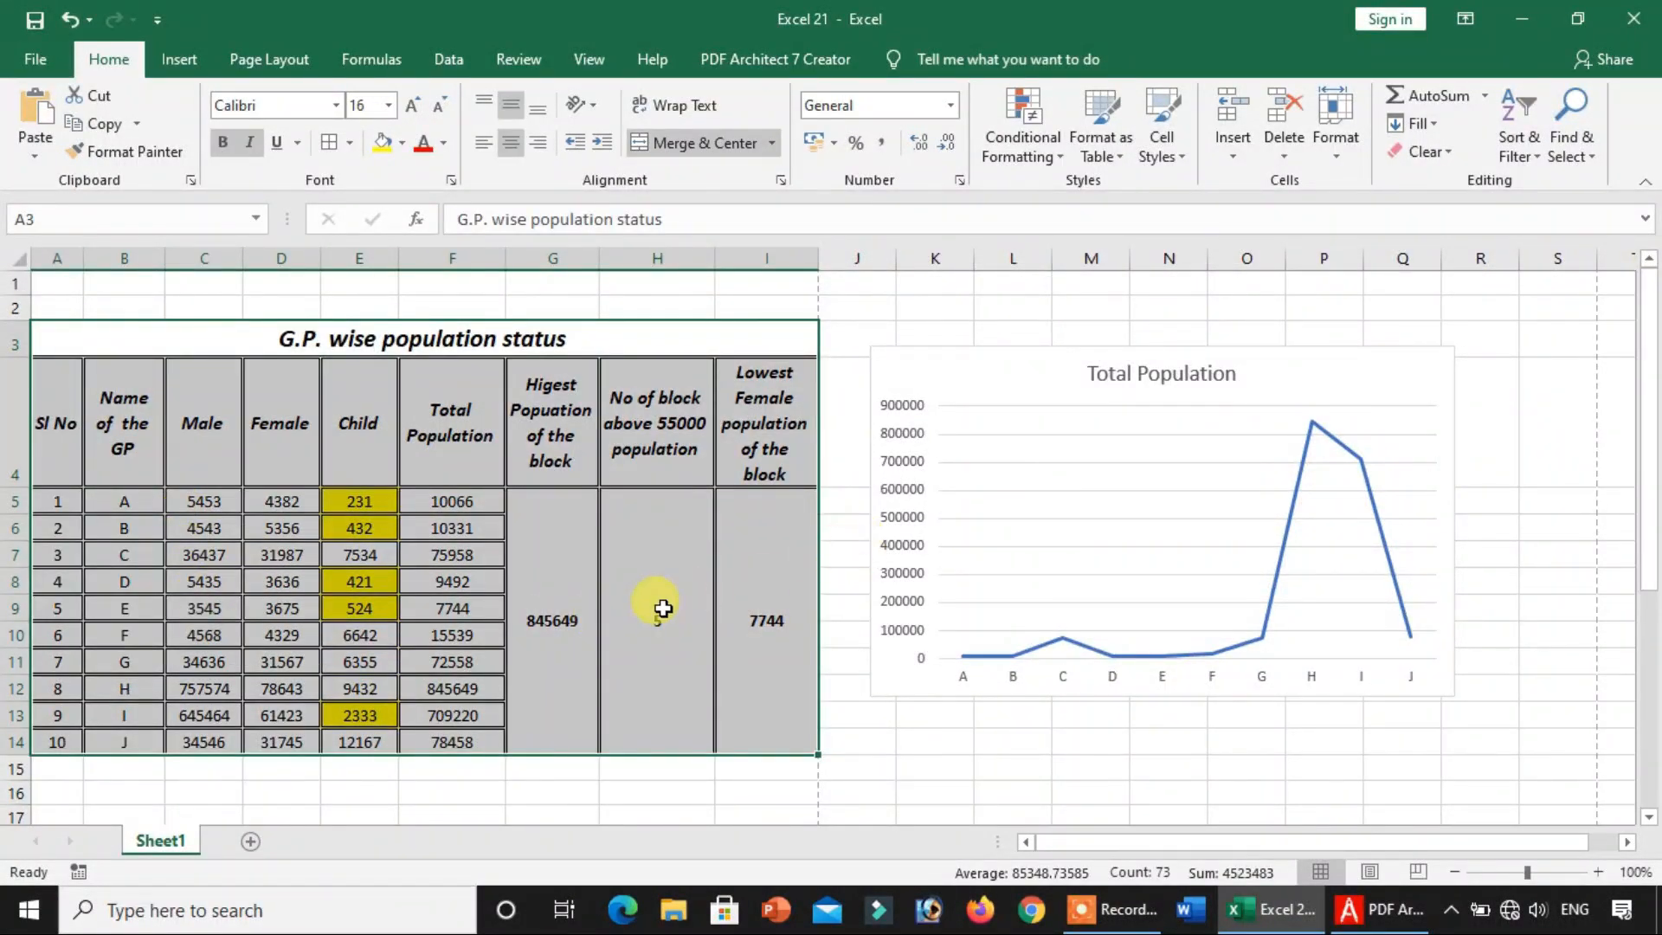
pyautogui.scroll(-3, 445, 620)
pyautogui.click(246, 527)
pyautogui.scroll(3, 251, 533)
pyautogui.scroll(-3, 254, 544)
pyautogui.click(249, 561)
pyautogui.click(254, 589)
pyautogui.scroll(2, 397, 495)
pyautogui.scroll(-2, 350, 541)
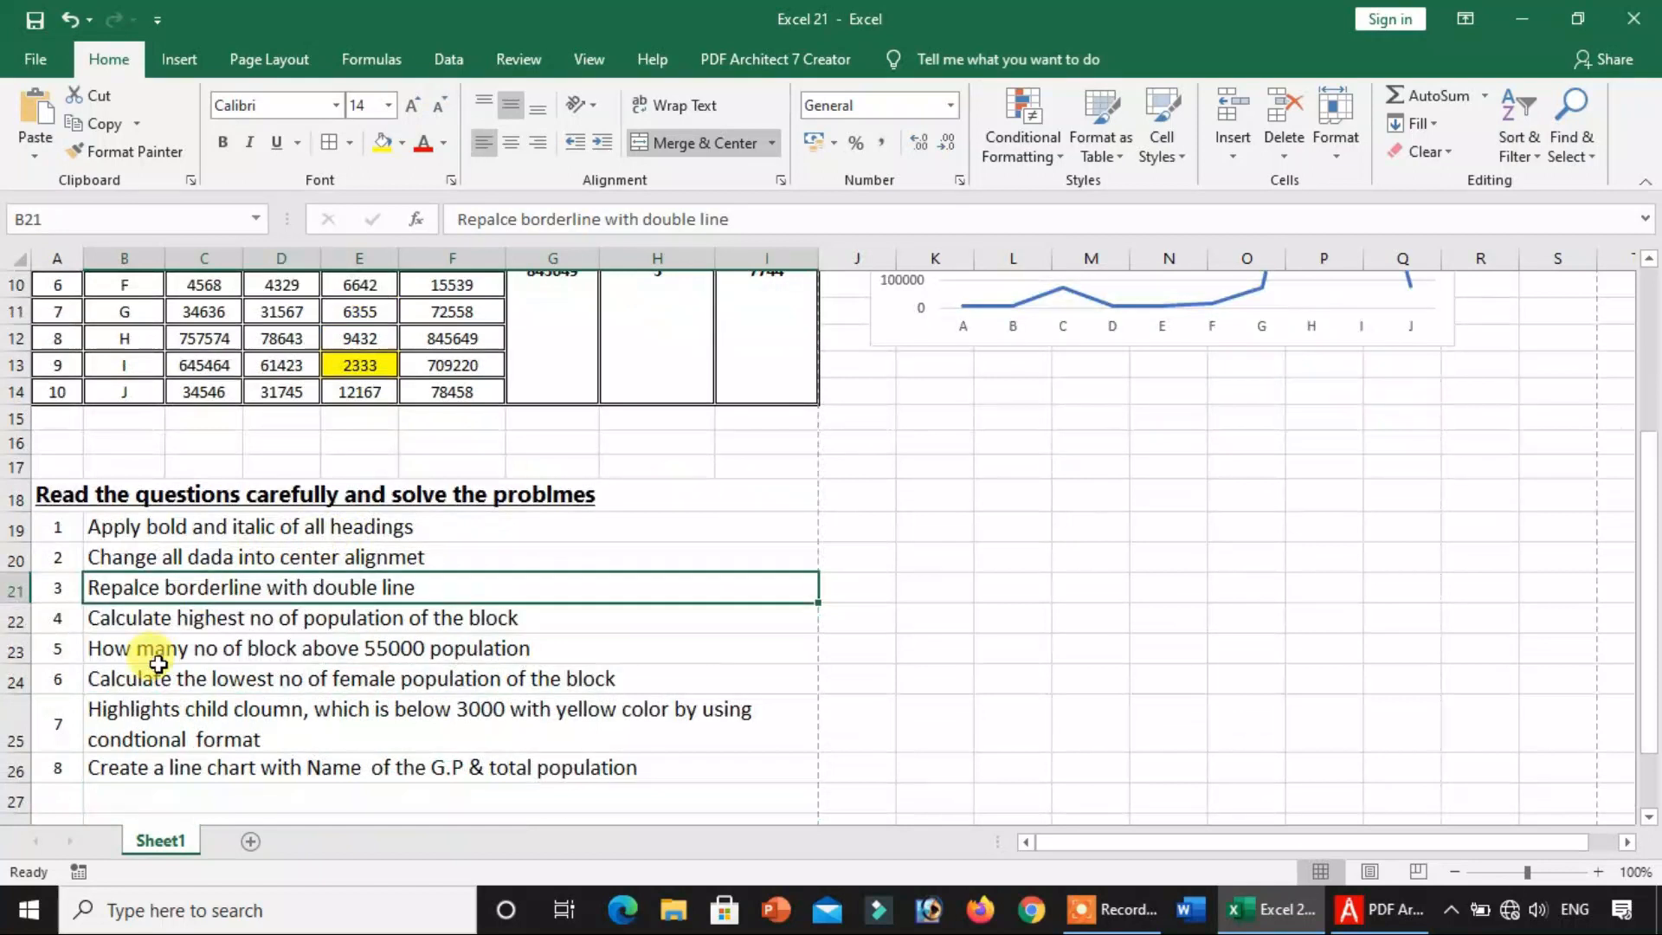
# - Check questions 4 to 7 on the population calculations and the yellow highlighting in the Child column
pyautogui.click(213, 618)
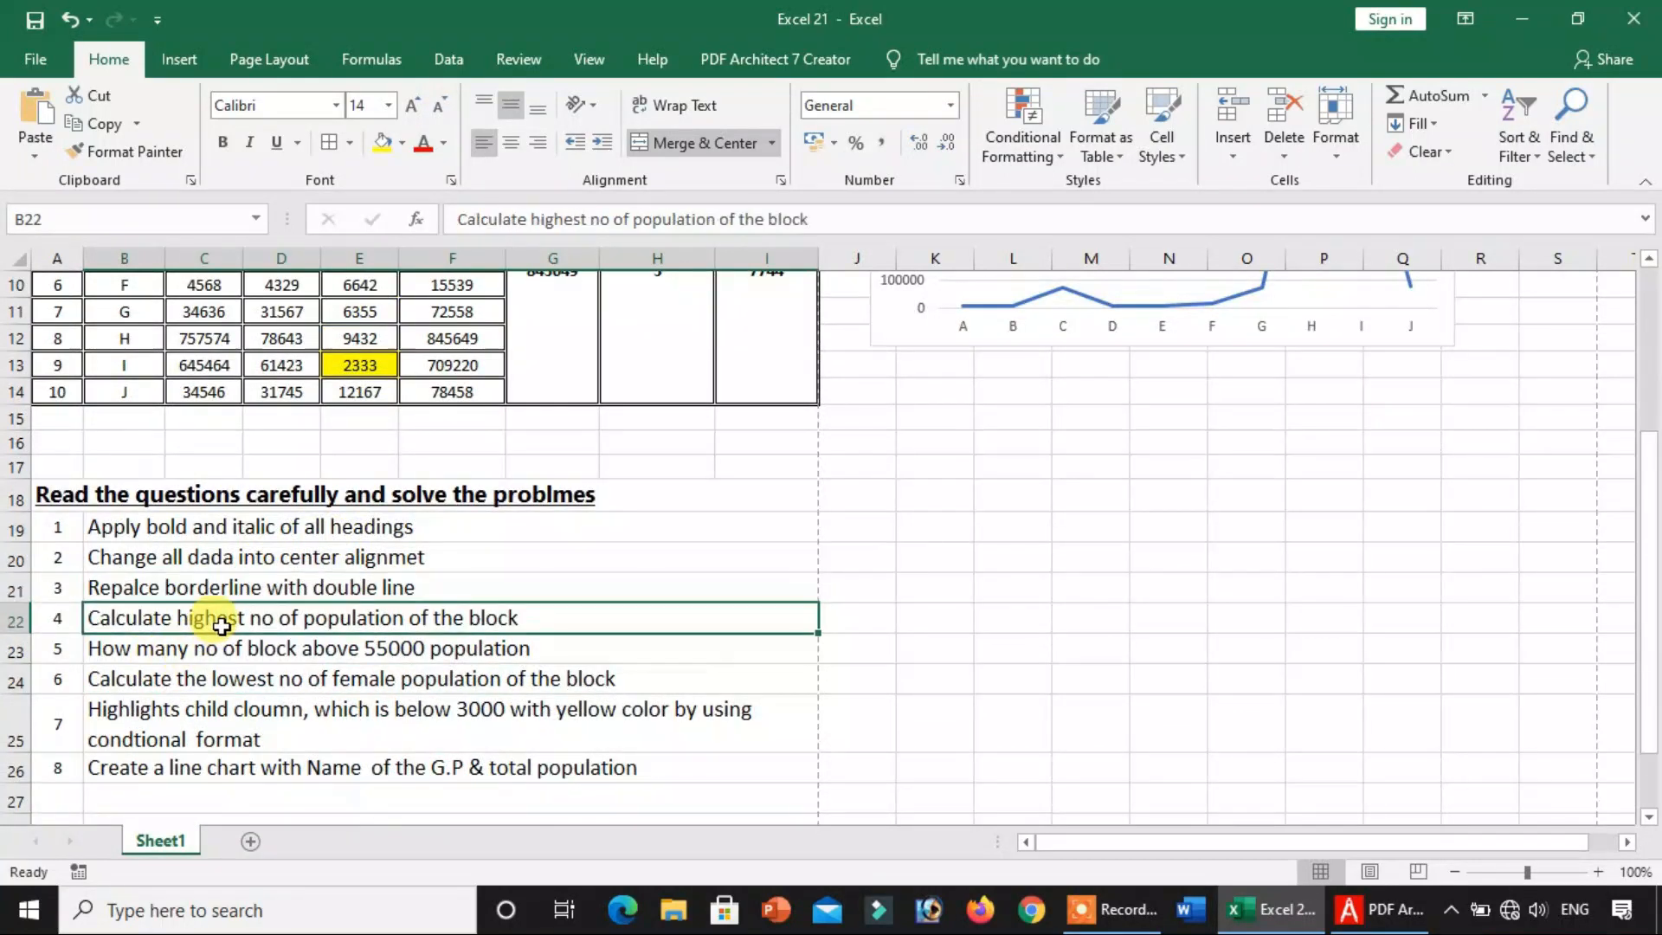
pyautogui.click(335, 649)
pyautogui.click(345, 679)
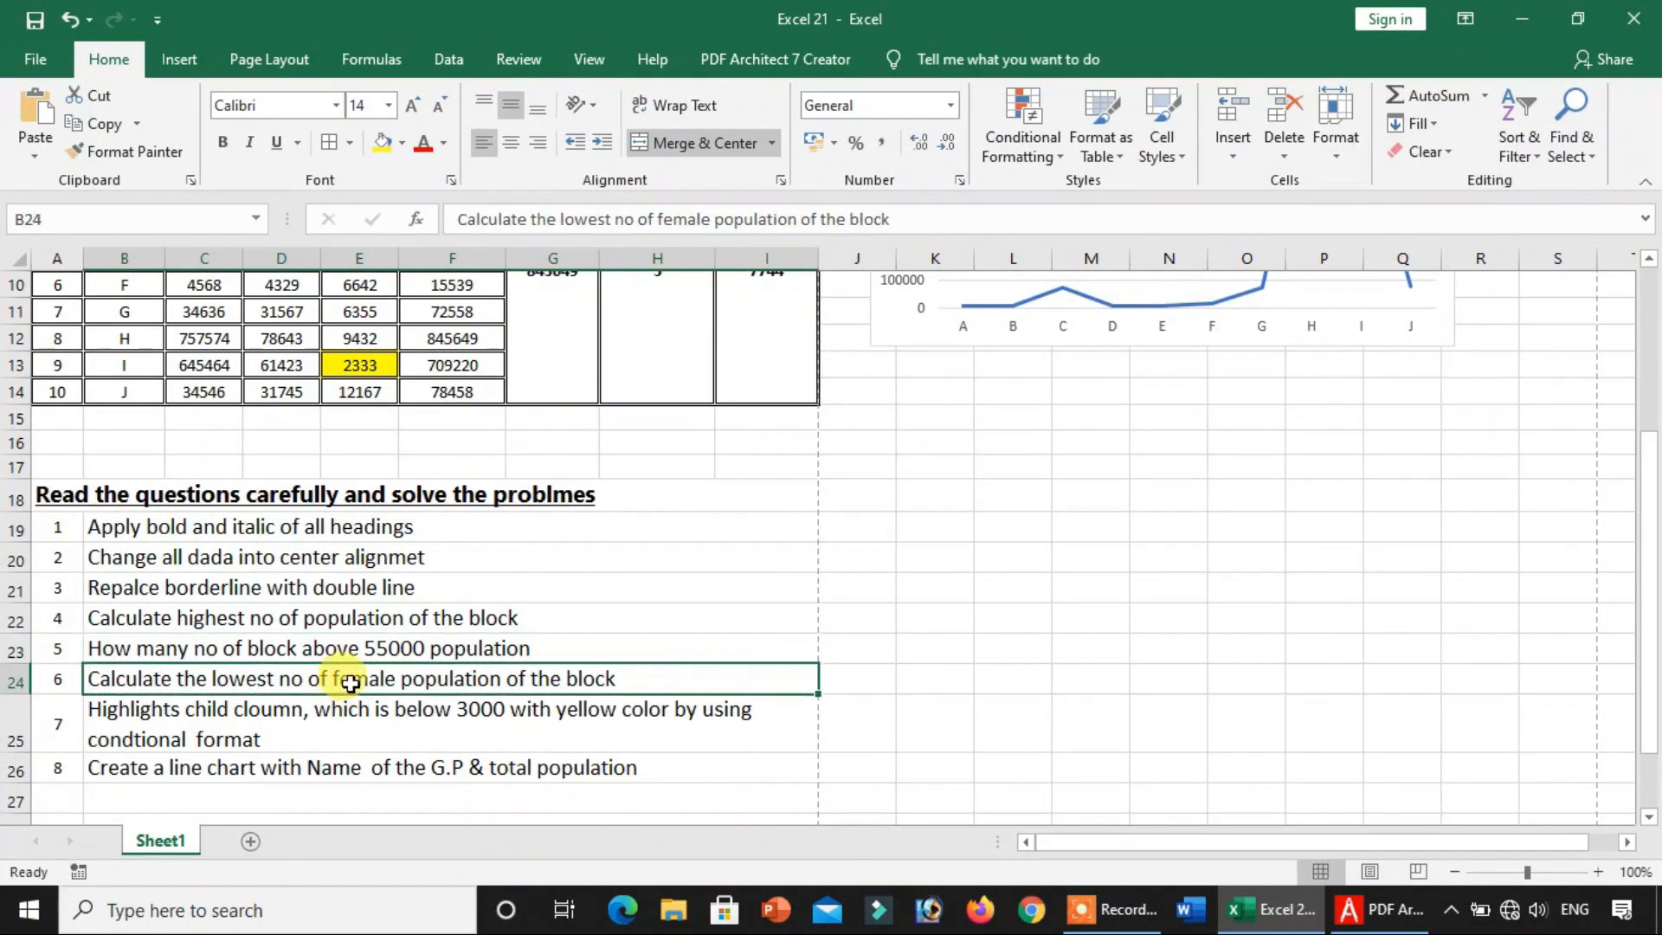
pyautogui.click(382, 727)
pyautogui.scroll(1, 364, 415)
pyautogui.moveTo(362, 311); pyautogui.dragTo(360, 445)
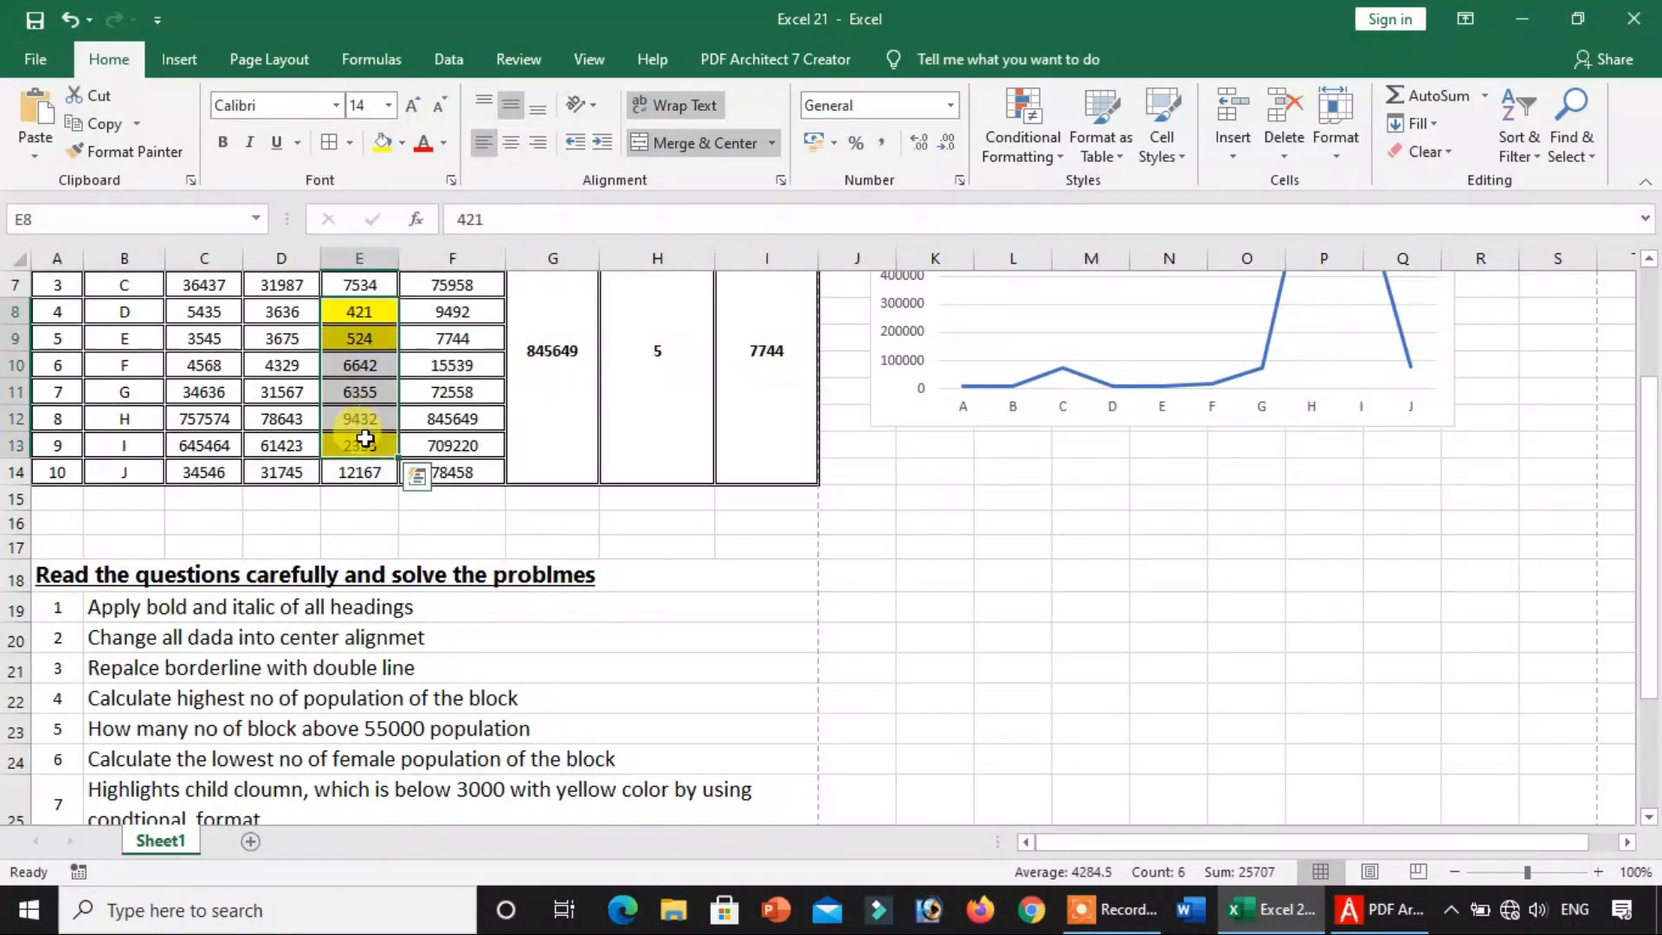
pyautogui.click(1006, 147)
pyautogui.click(569, 326)
pyautogui.scroll(-3, 370, 509)
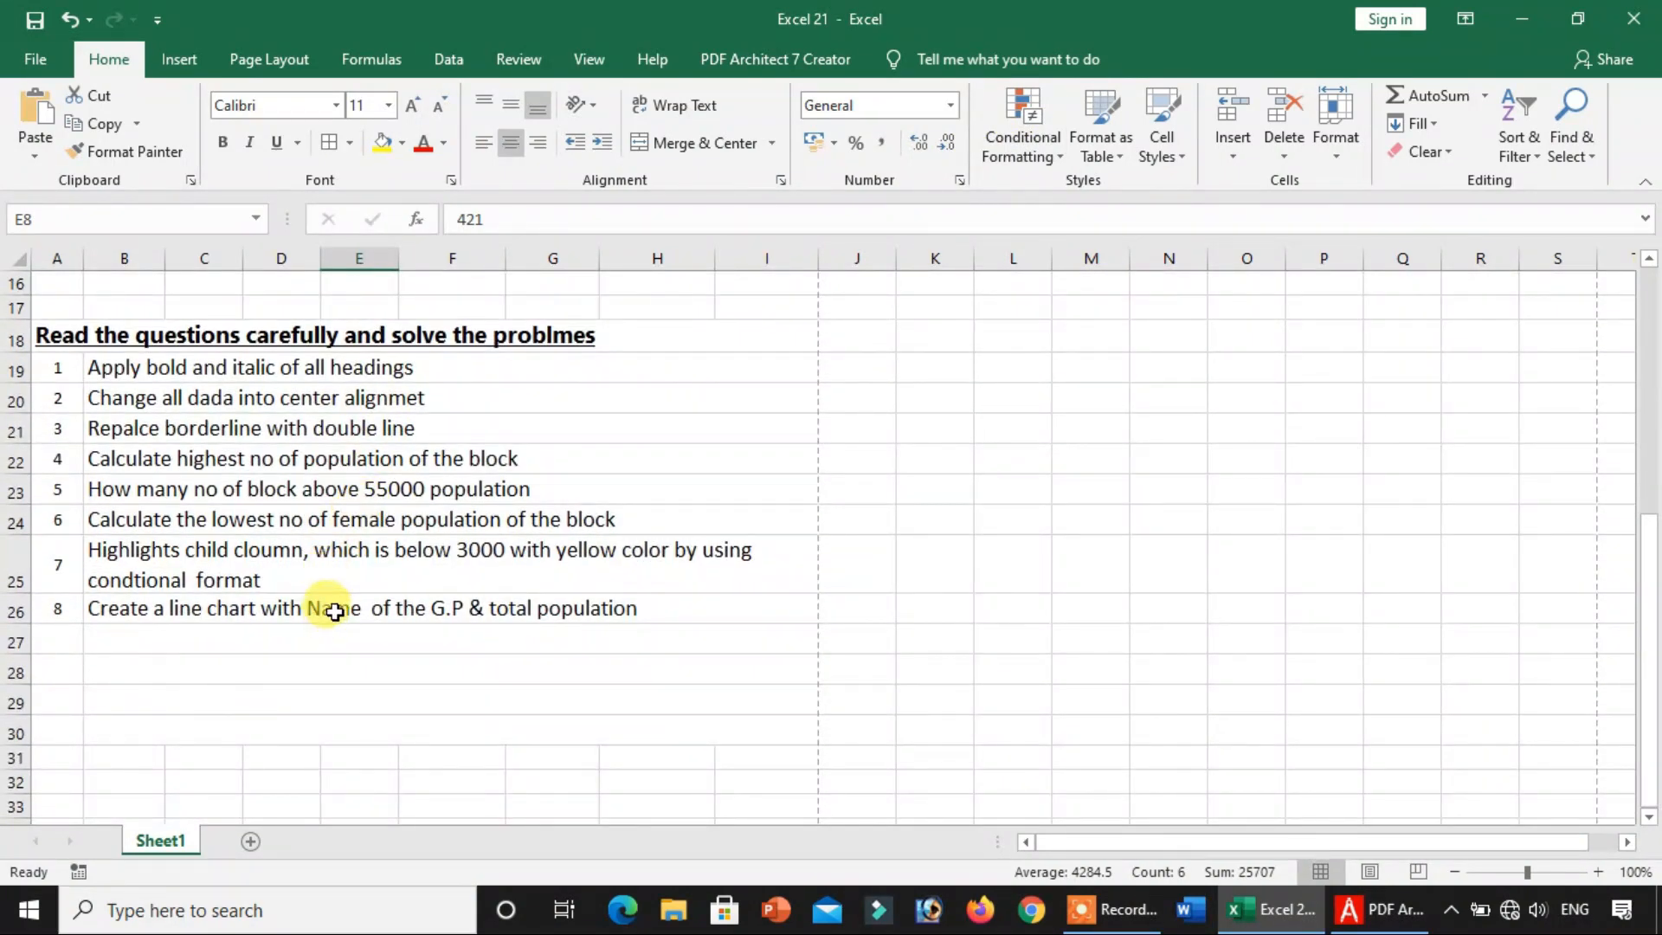
# - Compare question 8 with the line chart and the Total Population column it plots
pyautogui.click(334, 611)
pyautogui.scroll(5, 490, 602)
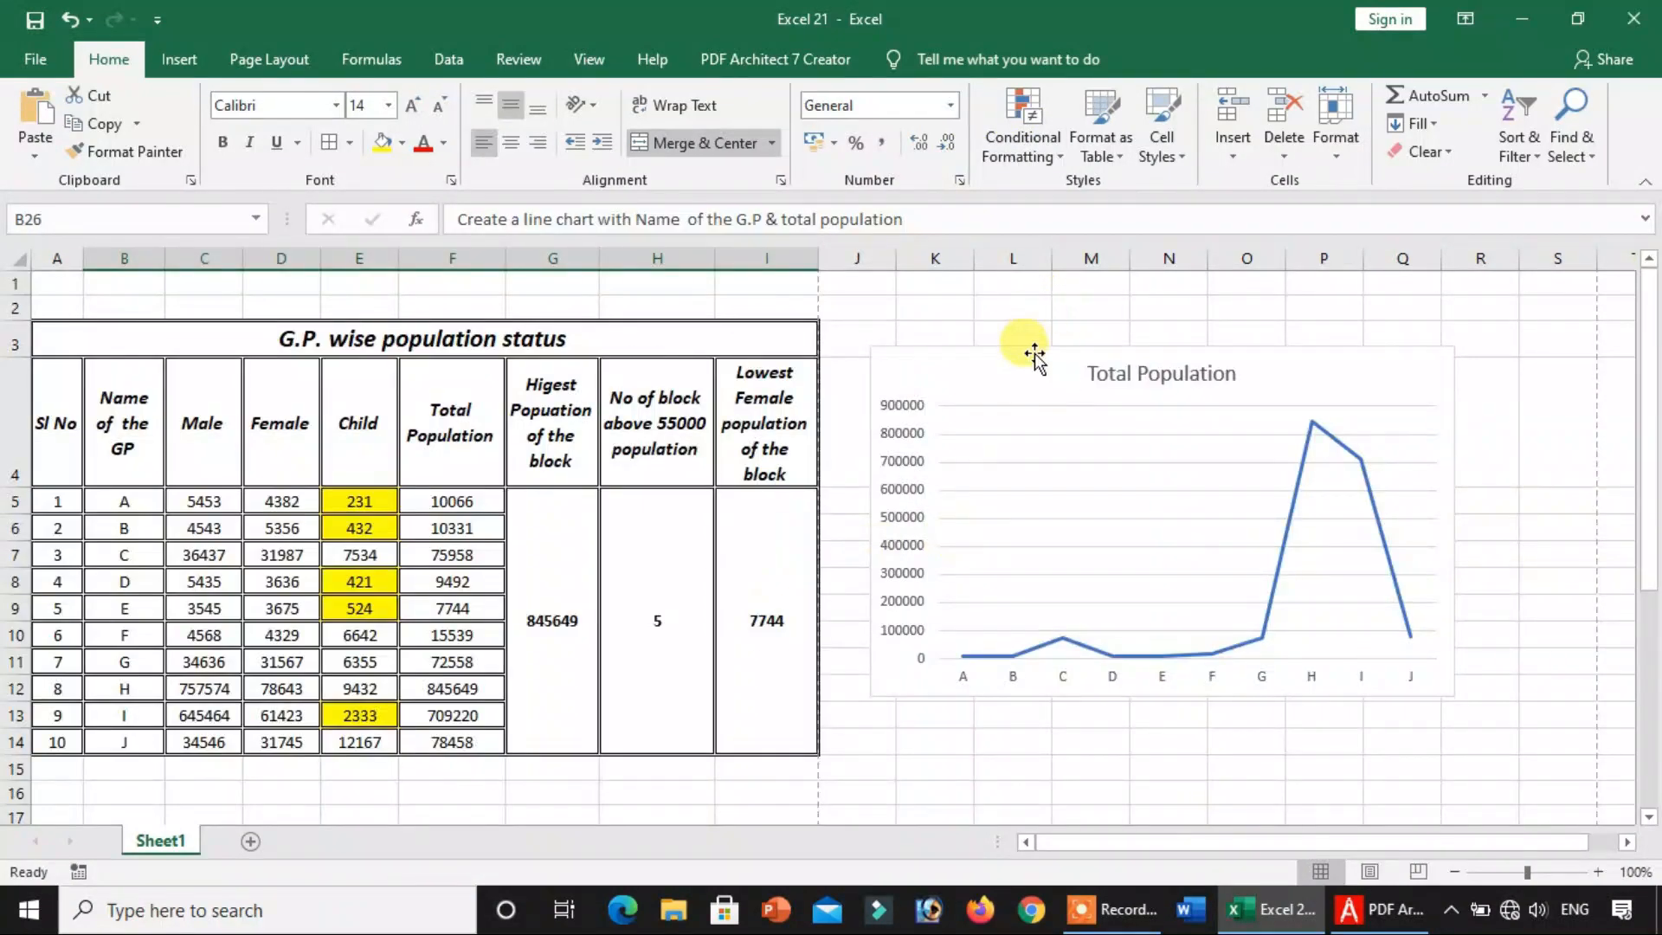
pyautogui.click(1035, 355)
pyautogui.click(675, 554)
pyautogui.click(446, 453)
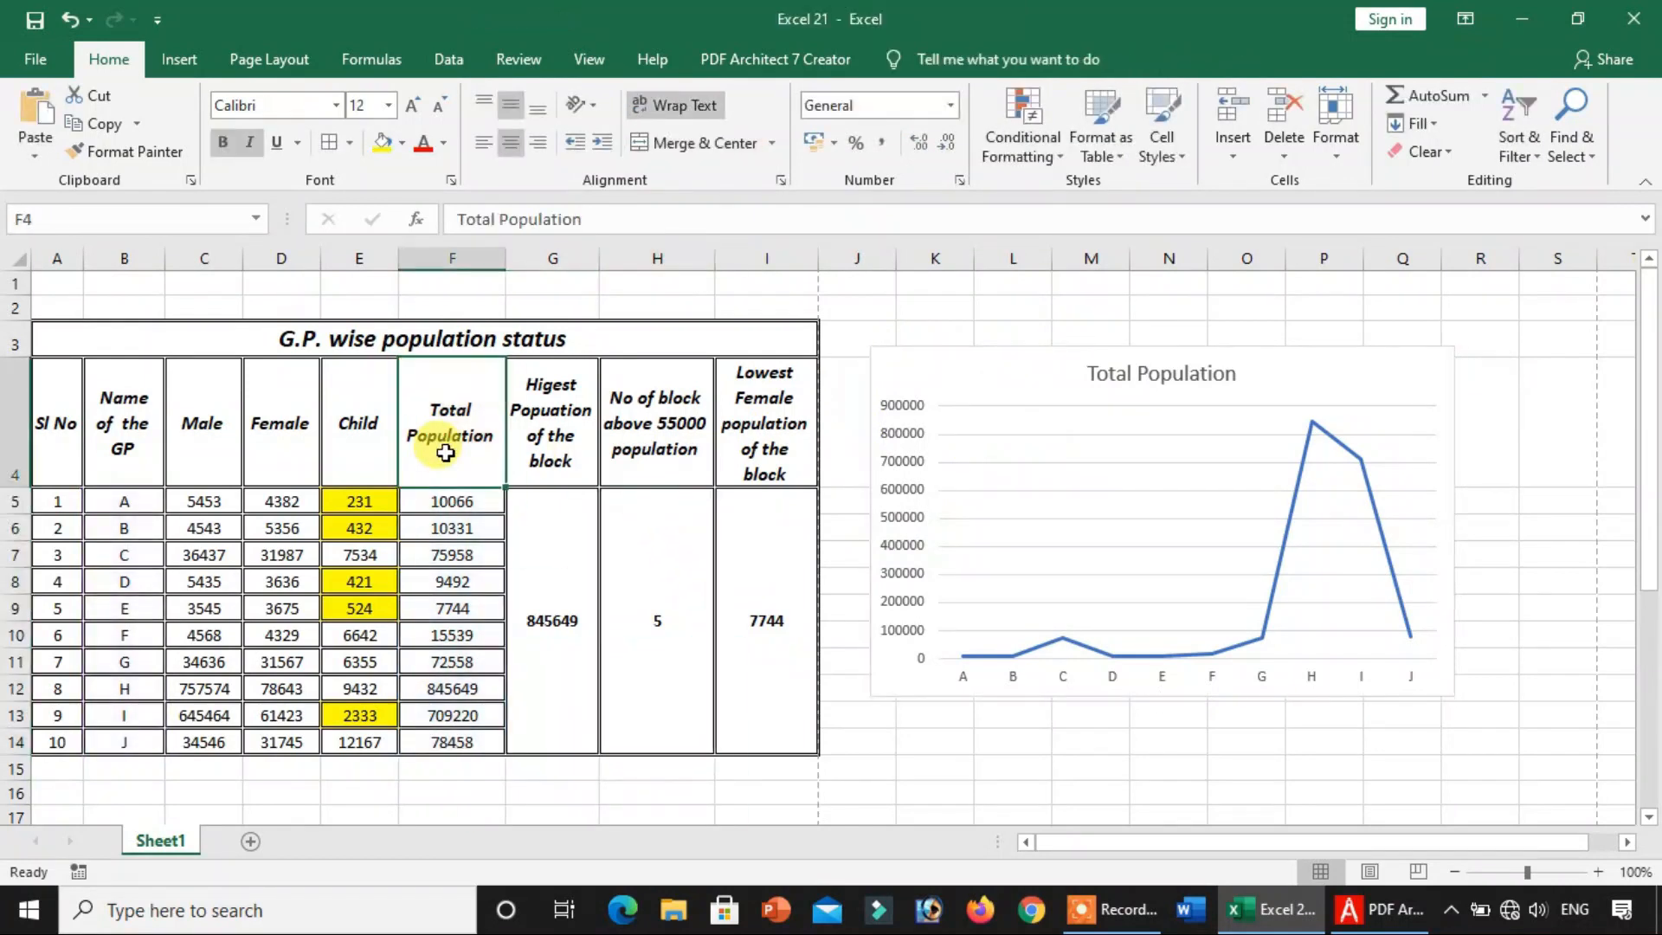
pyautogui.scroll(-3, 380, 614)
pyautogui.scroll(3, 380, 614)
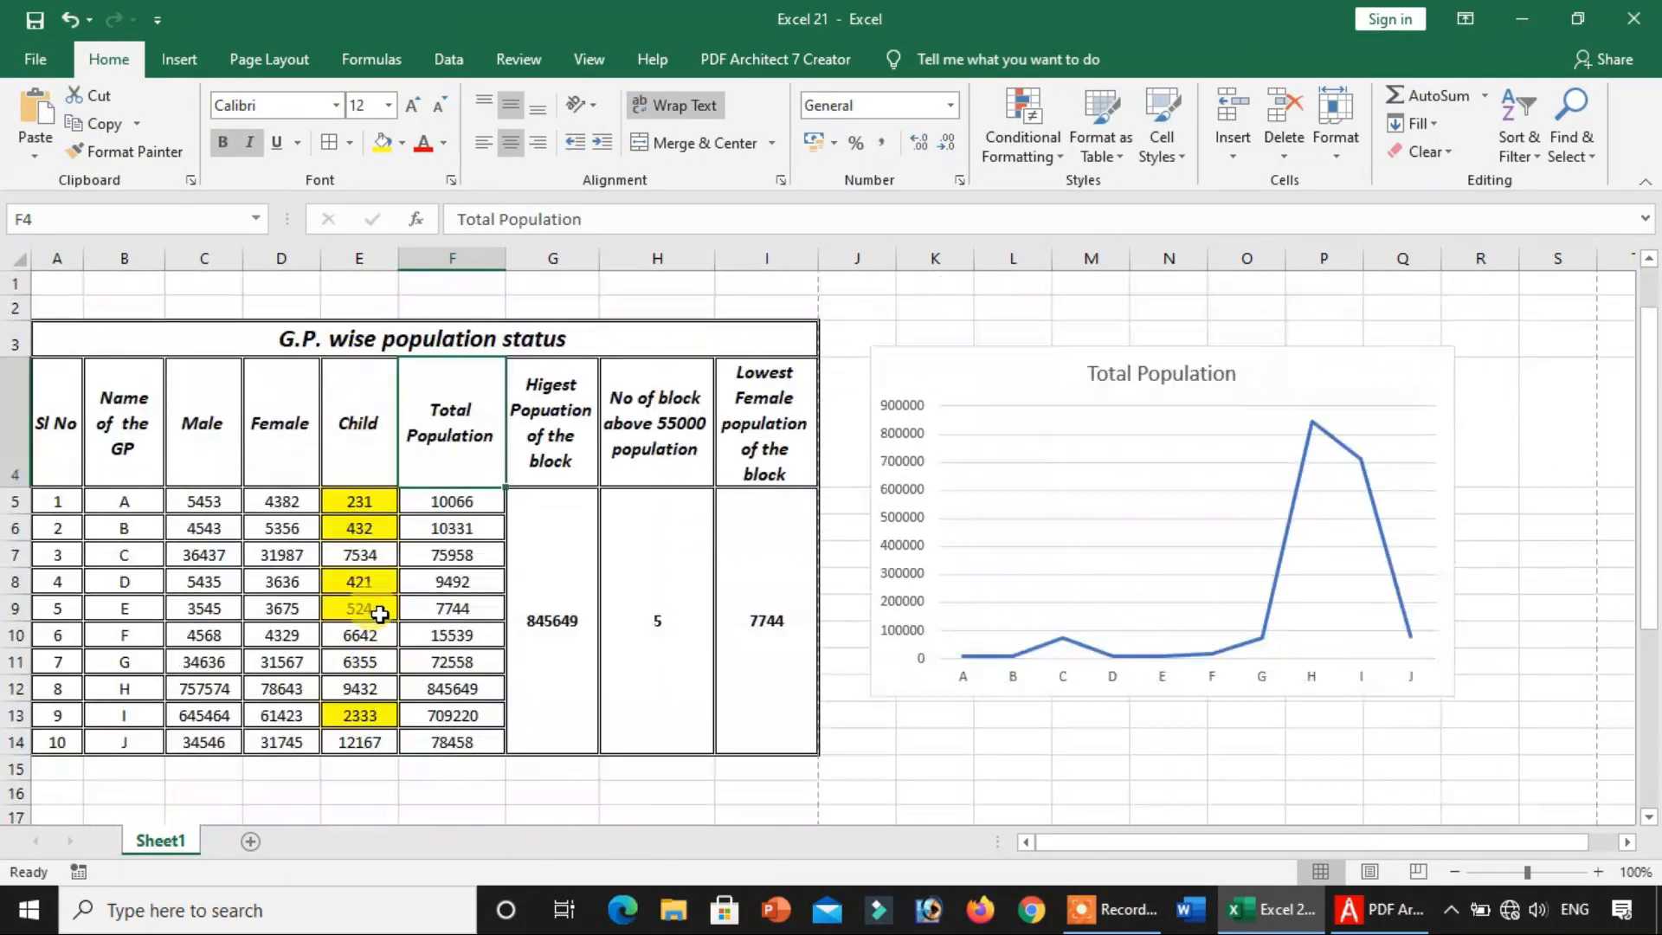